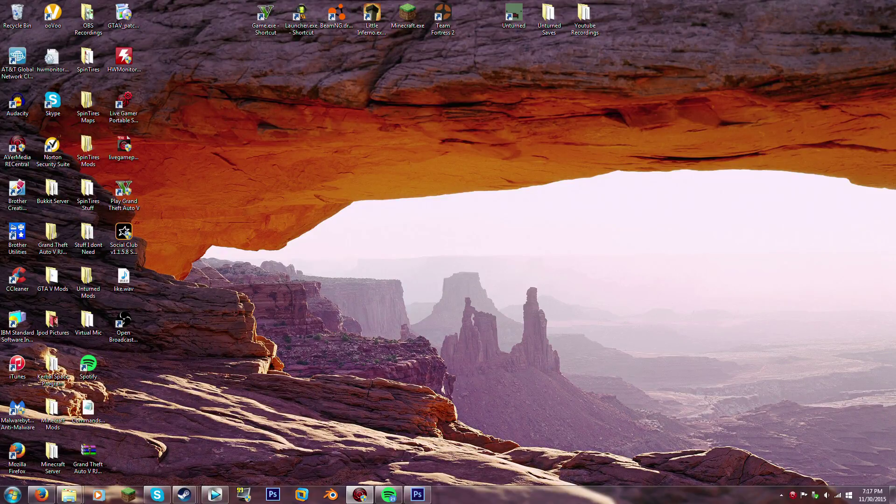
Look at Photoshop, Vegas Pro and the RECentral recorder in turn, minimizing the first two
left_click(417, 494)
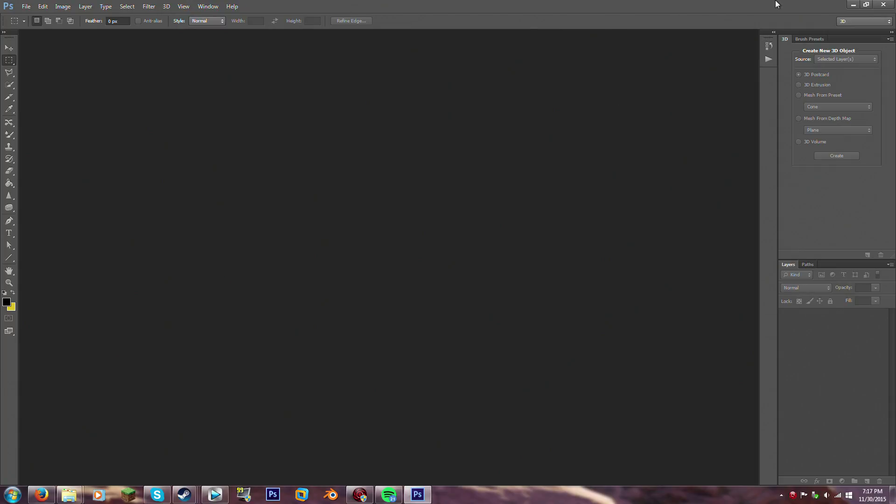
left_click(853, 4)
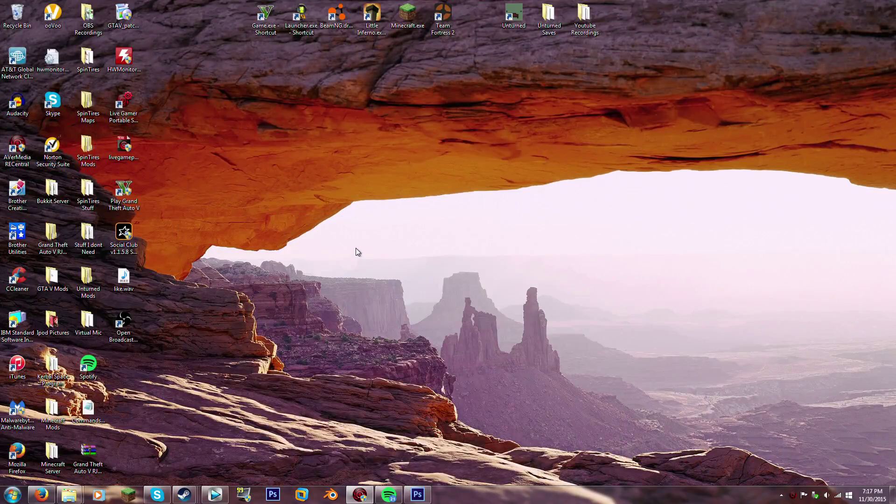
left_click(215, 493)
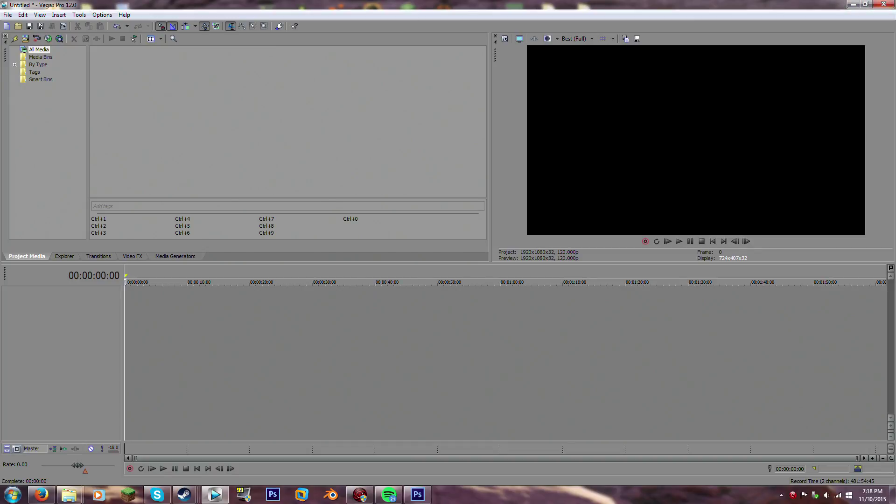
left_click(852, 4)
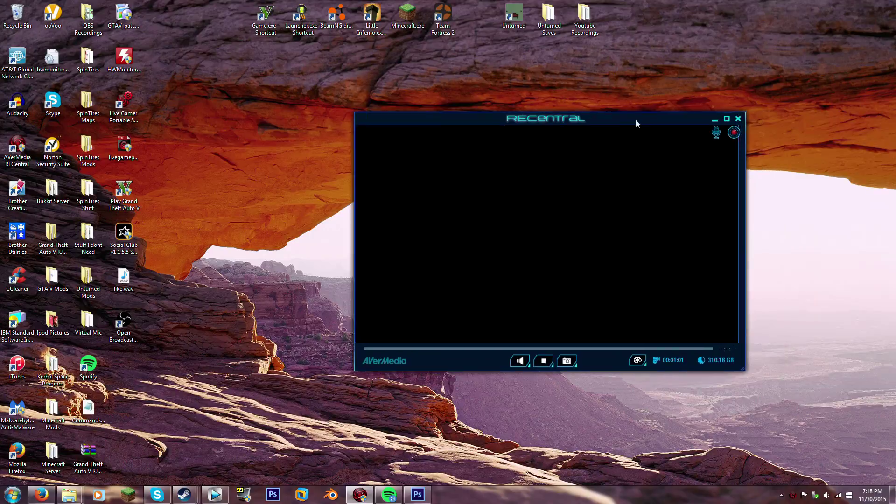
left_click_drag(636, 119, 569, 119)
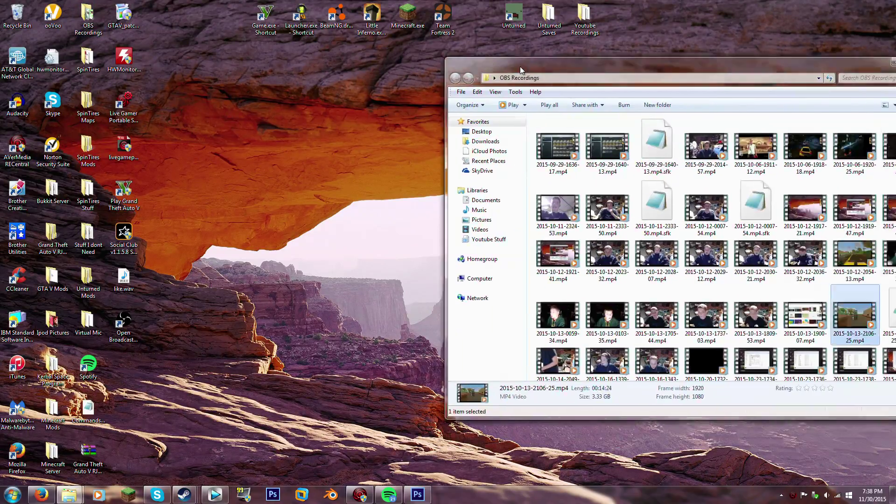
left_click_drag(520, 66, 321, 59)
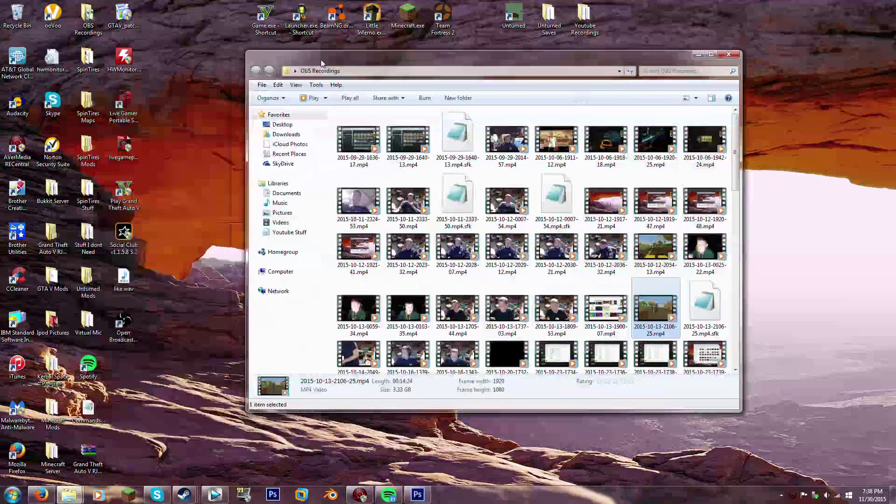
scroll(558, 140, "down", 5)
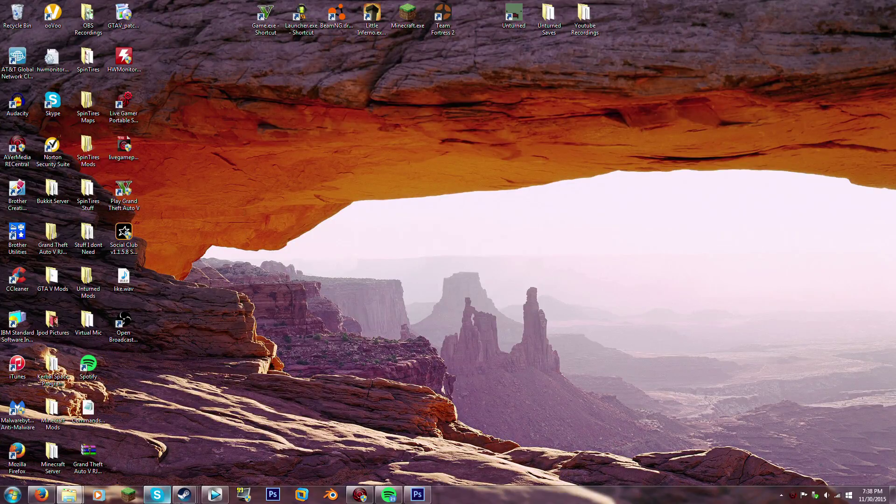
left_click(207, 499)
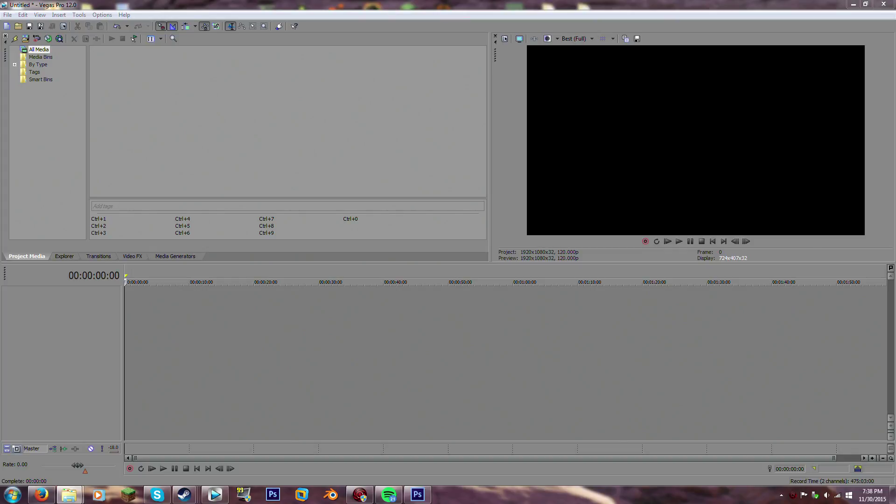
left_click_drag(143, 314, 132, 315)
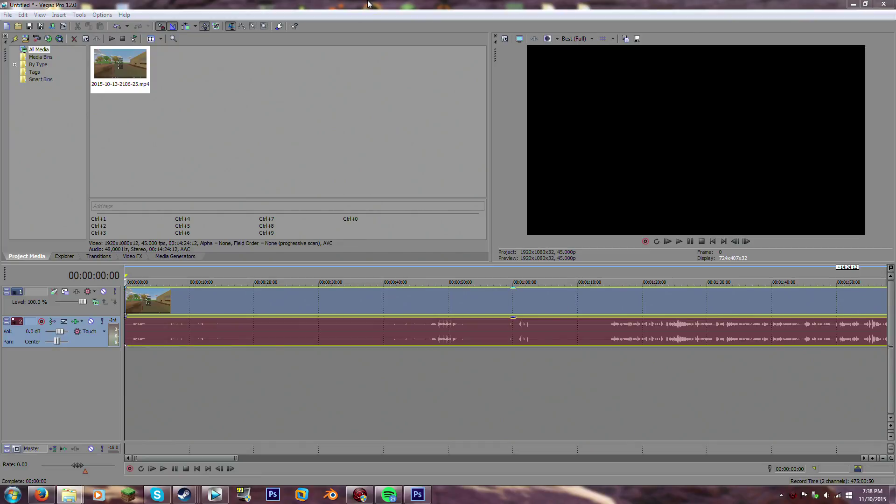
Play parts of the clip's opening minute and a quarter to find where the commentary audio begins
scroll(376, 387, "down", 5)
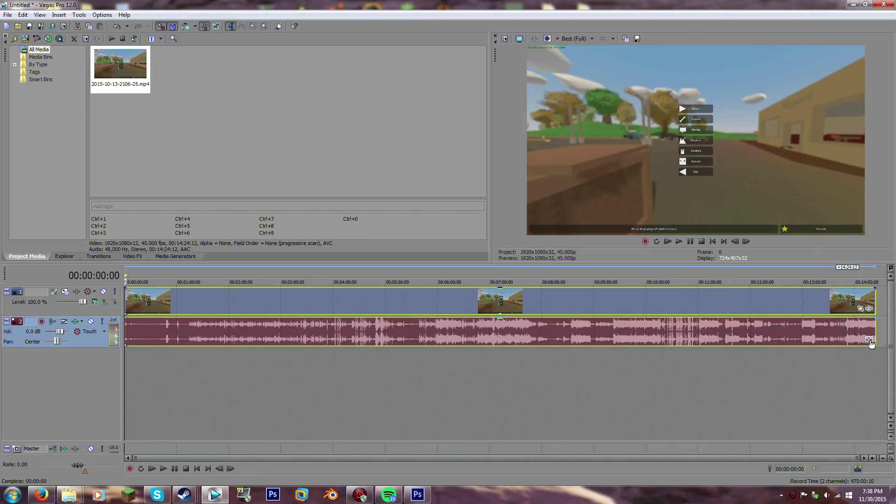
scroll(167, 358, "up", 5)
scroll(166, 358, "down", 1)
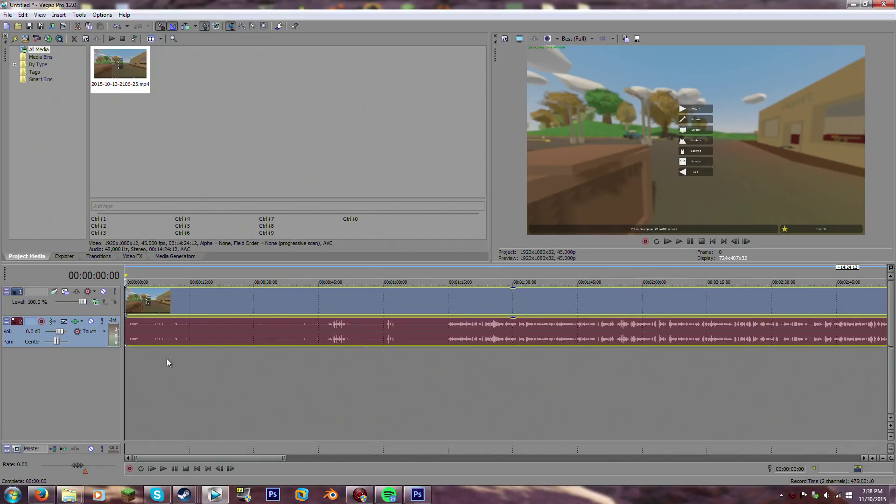
key("space")
left_click(142, 361)
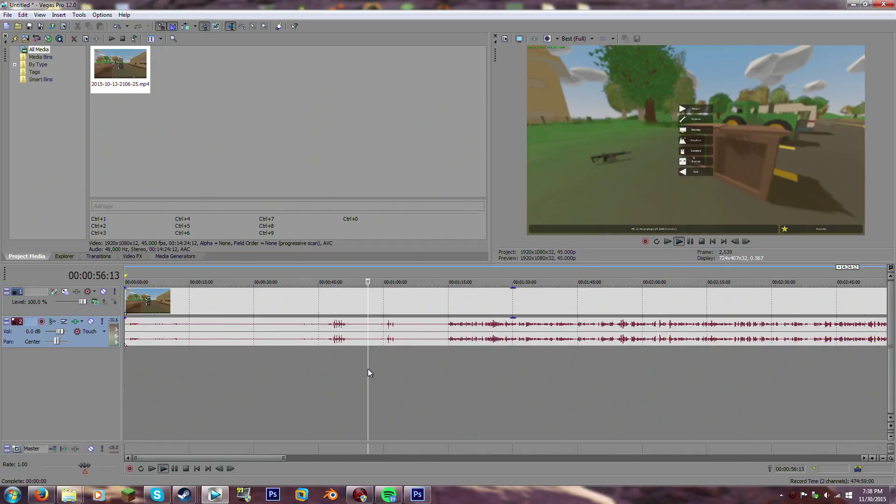
left_click(367, 369)
left_click(444, 357)
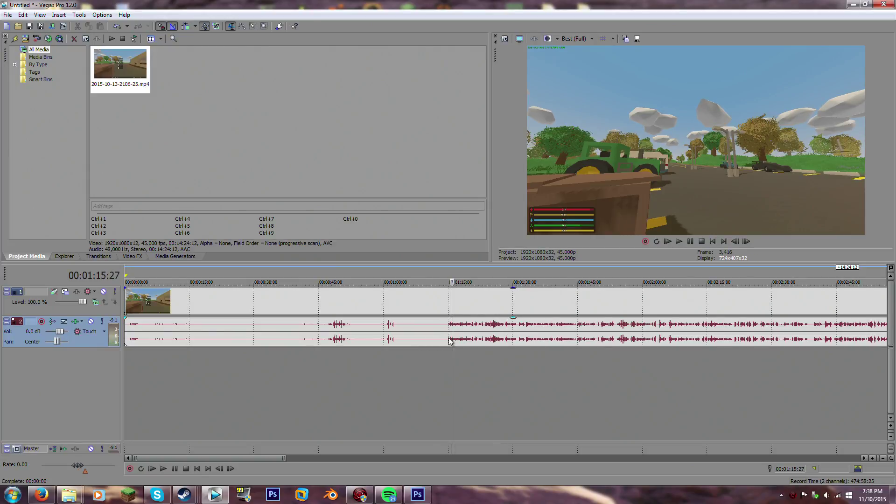
key("space")
left_click(437, 353)
left_click(438, 338)
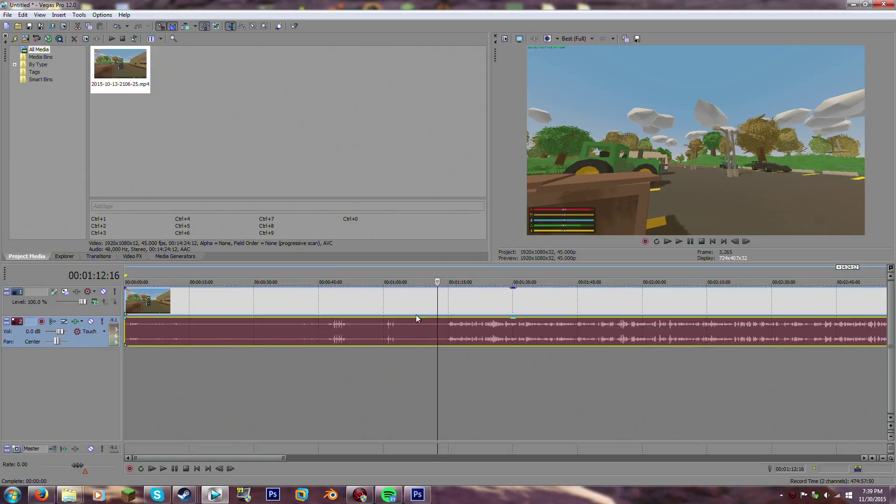
left_click(415, 314, "ctrl")
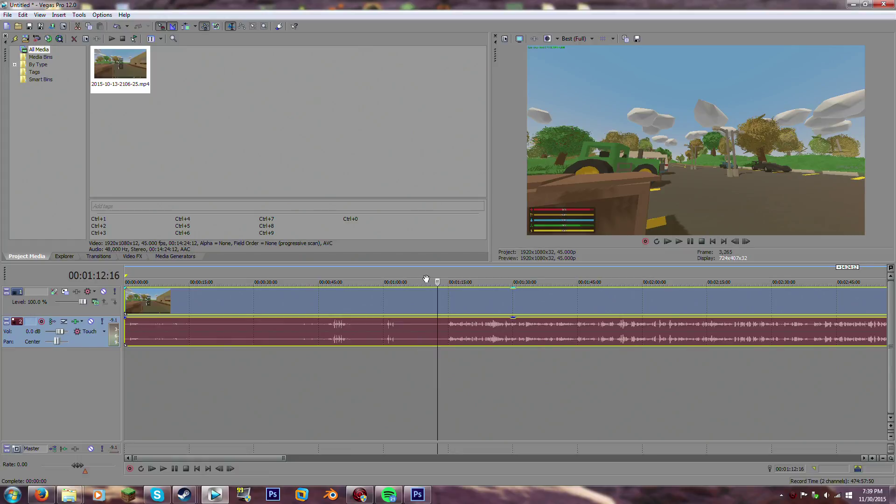
left_click_drag(417, 329, 276, 320)
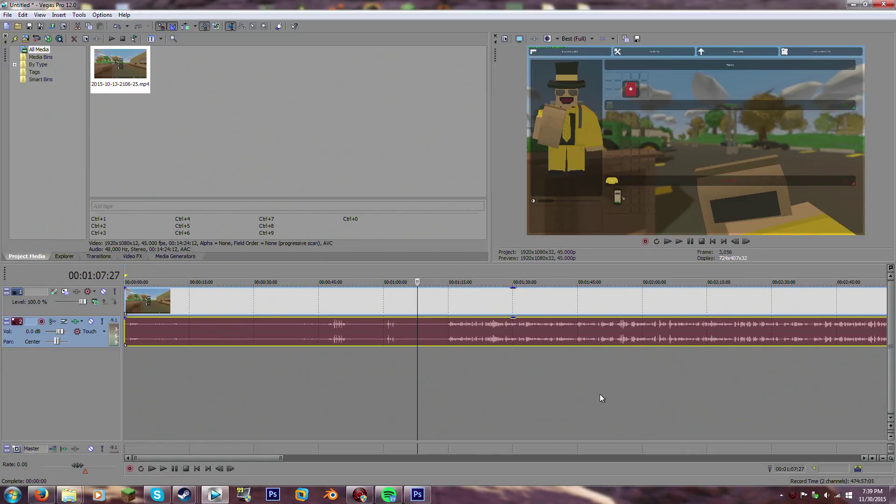
Split the clip at 00:01:15:01, just before the commentary, and delete the portion in front of the cut
left_click(448, 362)
scroll(449, 361, "up", 5)
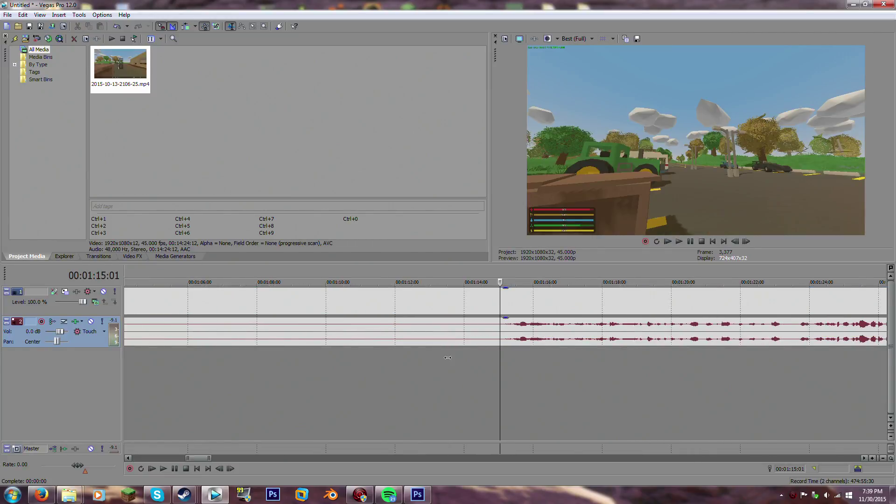
scroll(490, 356, "up", 1)
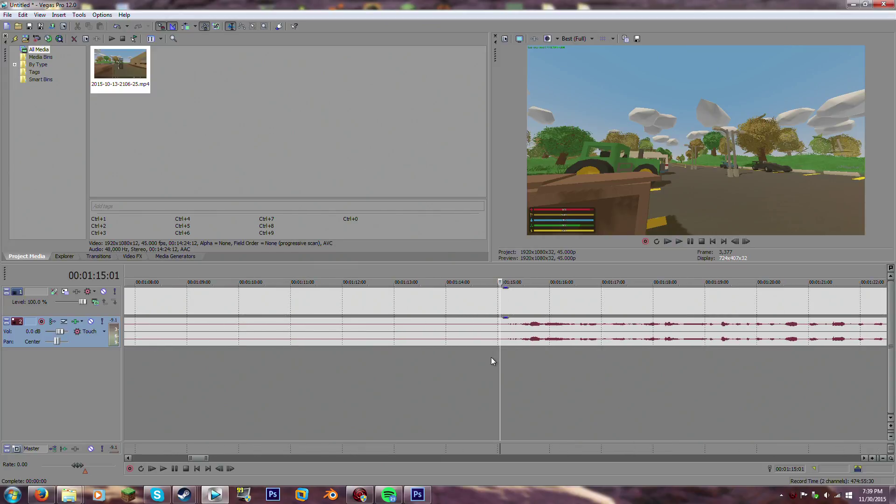
left_click(474, 337)
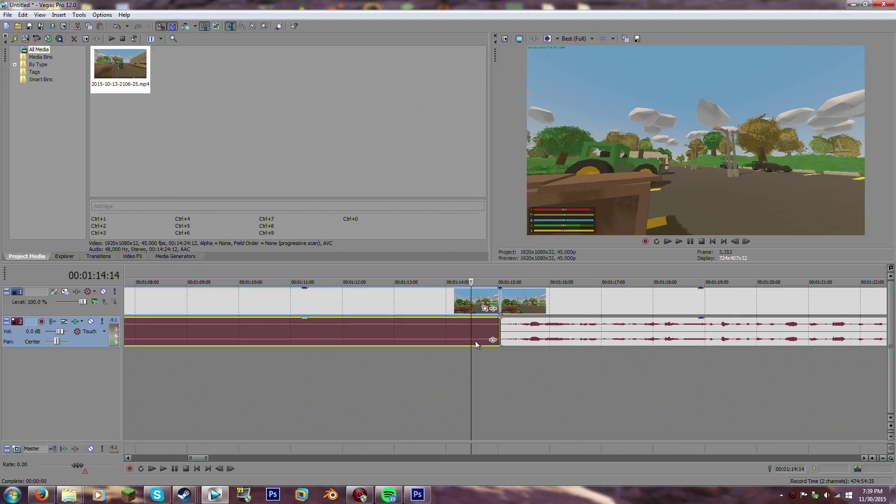
key("Delete")
Move the remaining video and audio to the start of the timeline and play the new opening
scroll(478, 345, "down", 6)
scroll(478, 345, "down", 2)
left_click_drag(342, 326, 158, 340)
left_click(126, 373)
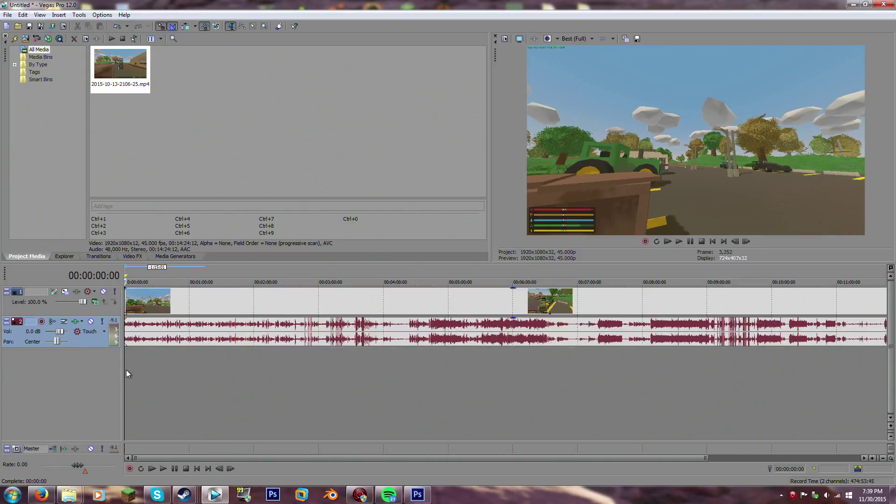
scroll(135, 368, "up", 4)
key("space")
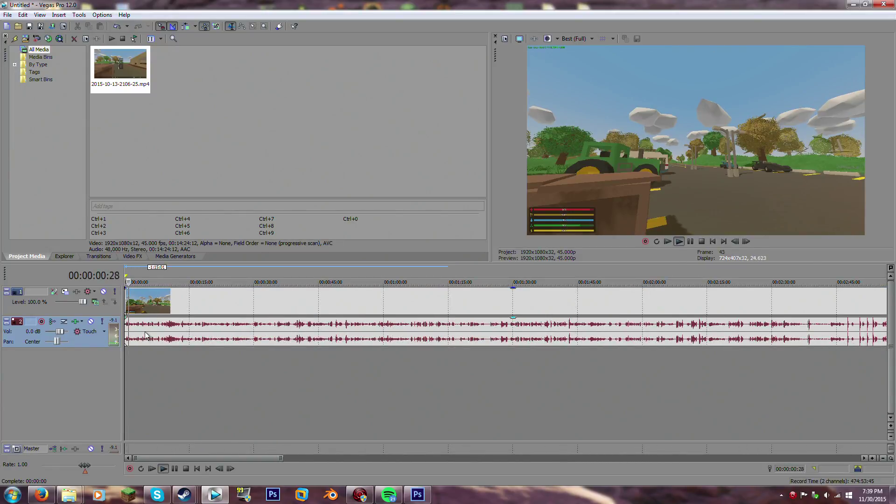
key("Return")
Add a fade-in of about 2.7 seconds to the start of the video event with a slow-starting curve
left_click(124, 354)
scroll(143, 363, "up", 6)
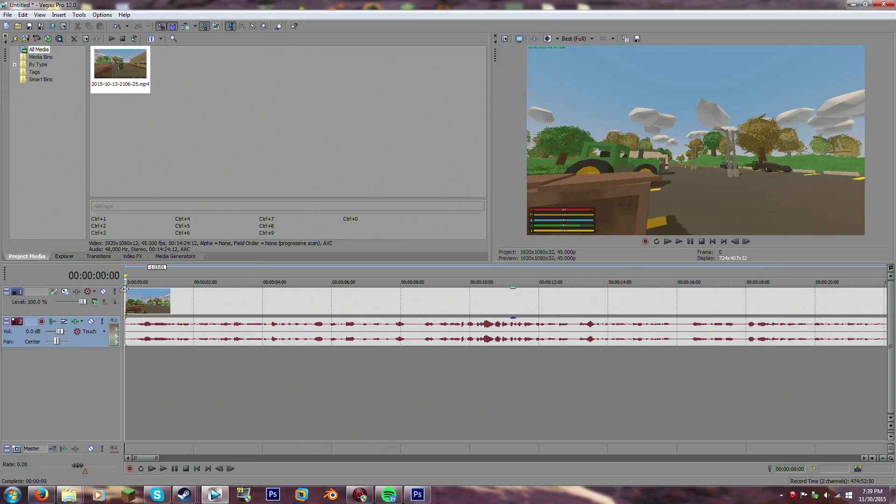
left_click_drag(124, 289, 217, 298)
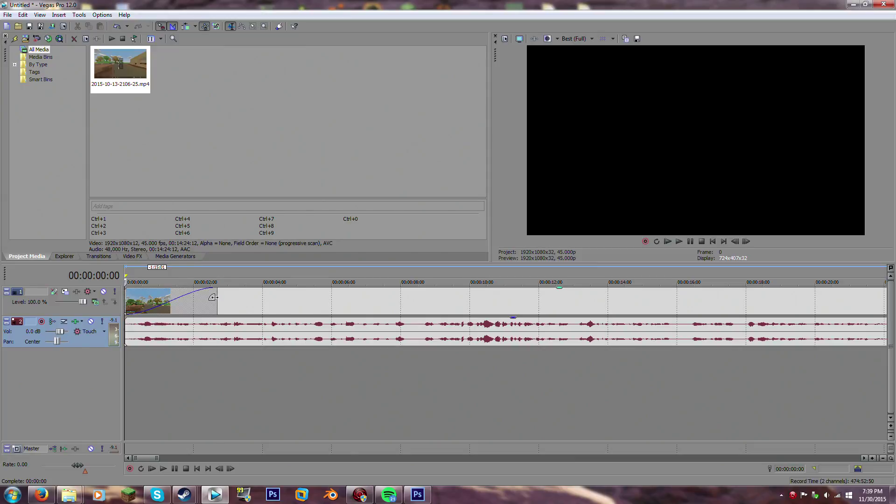
right_click(215, 298)
left_click(236, 332)
Add a matching fade-in of about 2.7 seconds with a slow-starting curve to the audio event and preview both fades
left_click_drag(125, 319, 217, 320)
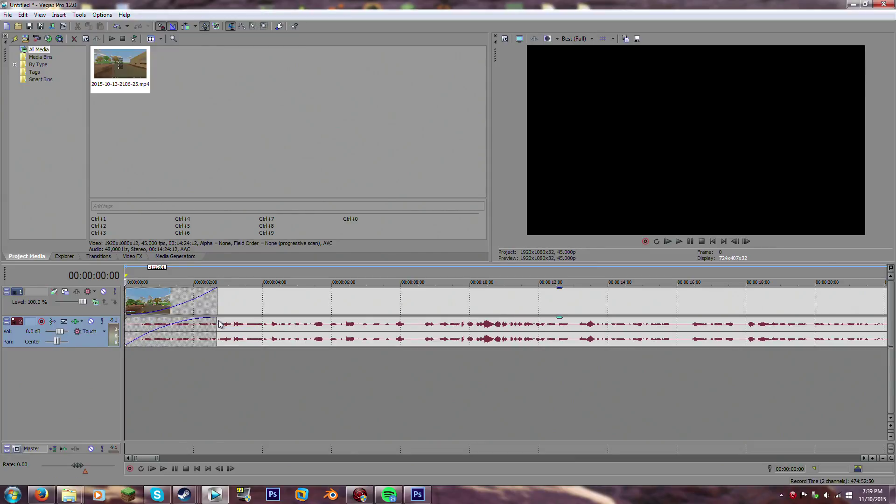
right_click(217, 322)
left_click(225, 359)
key("space")
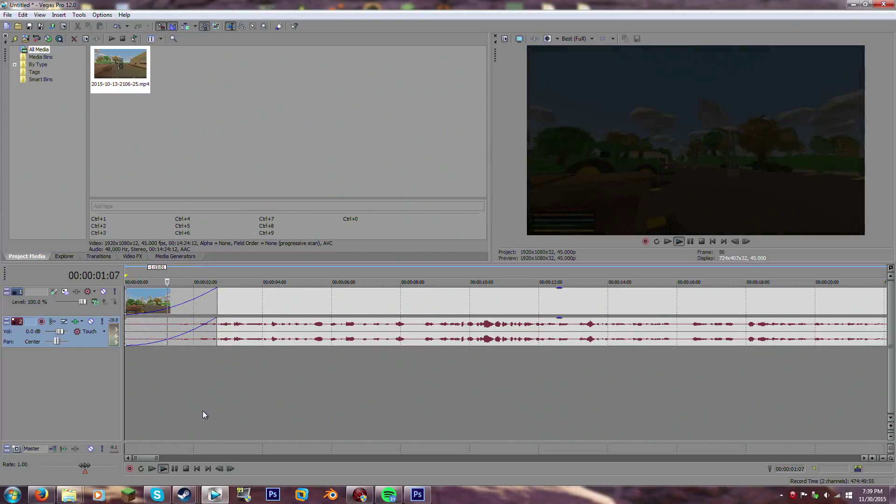
key("space")
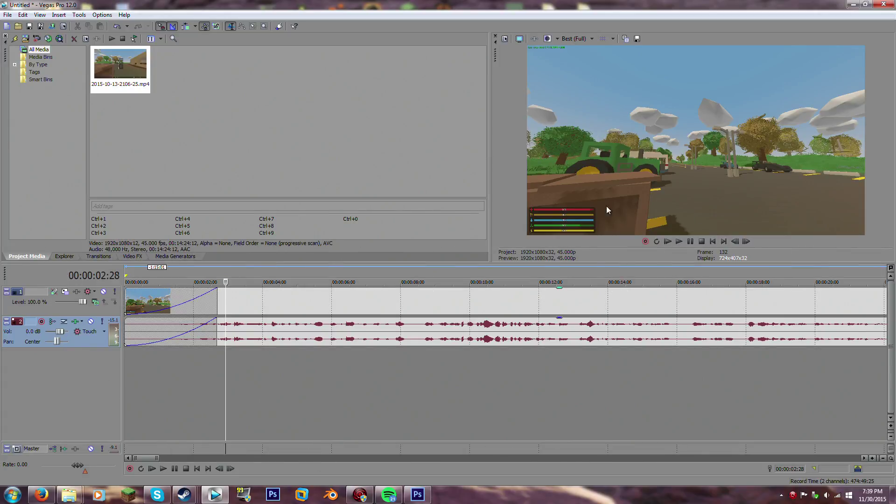
Widen the video preview area and play the clip on to 00:00:05:01
left_click_drag(488, 99, 327, 103)
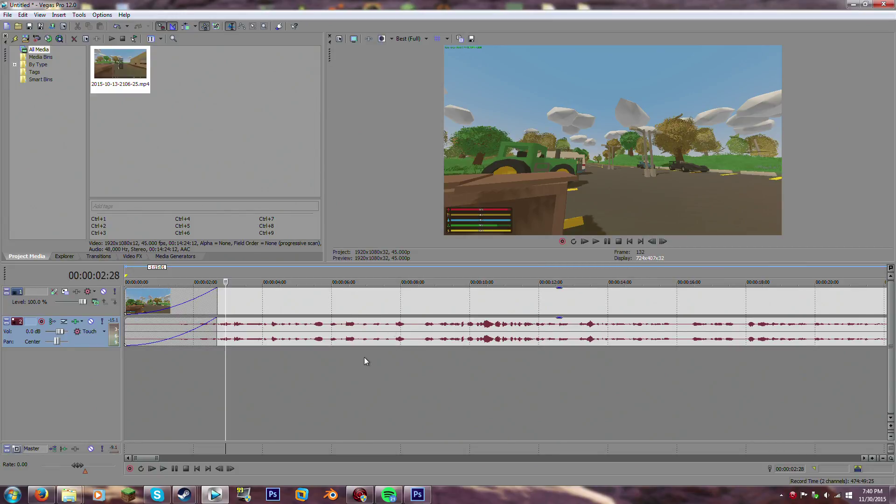
key("space")
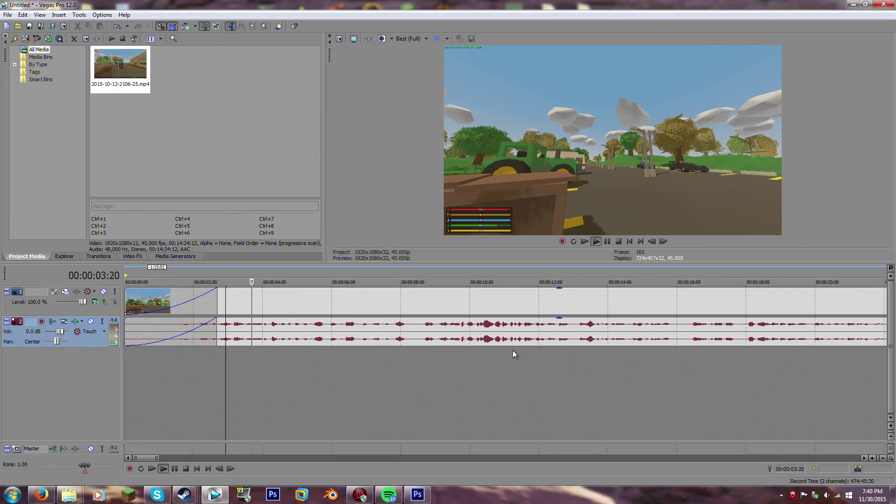
key("Return")
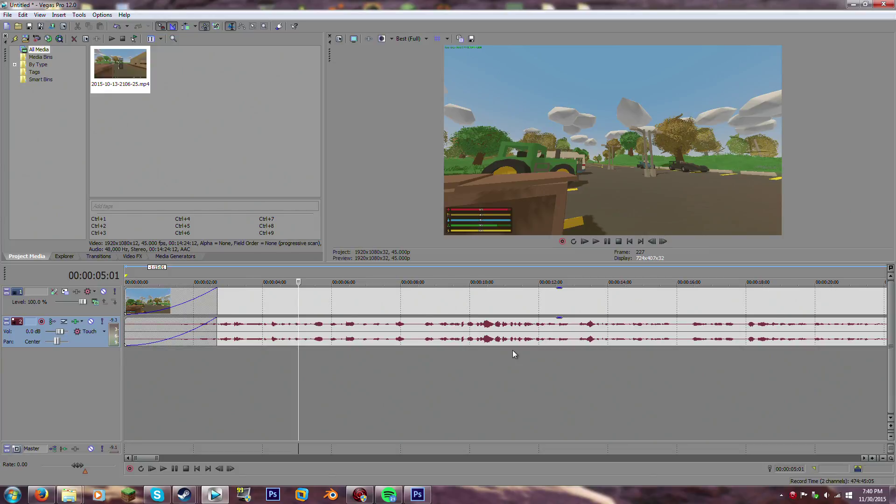
Play the quiet stretch of the recording from 00:04:11:22 and examine its audio waveform more closely
scroll(513, 350, "down", 5)
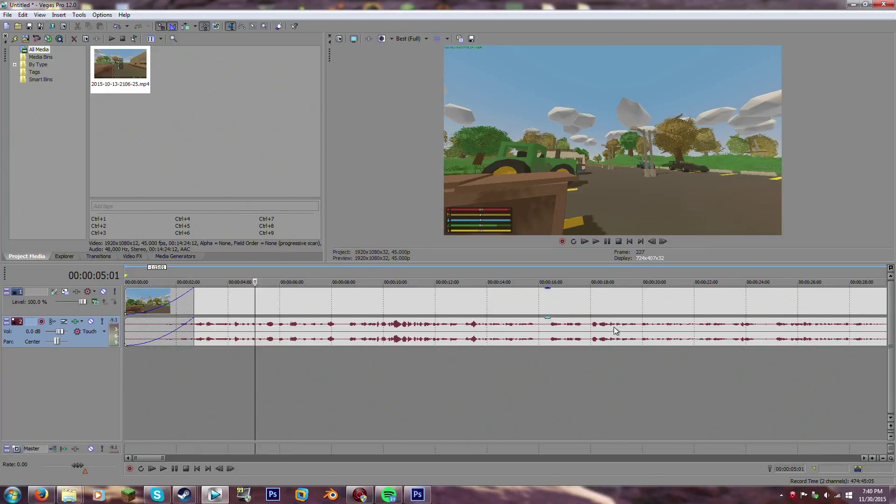
scroll(516, 370, "down", 8)
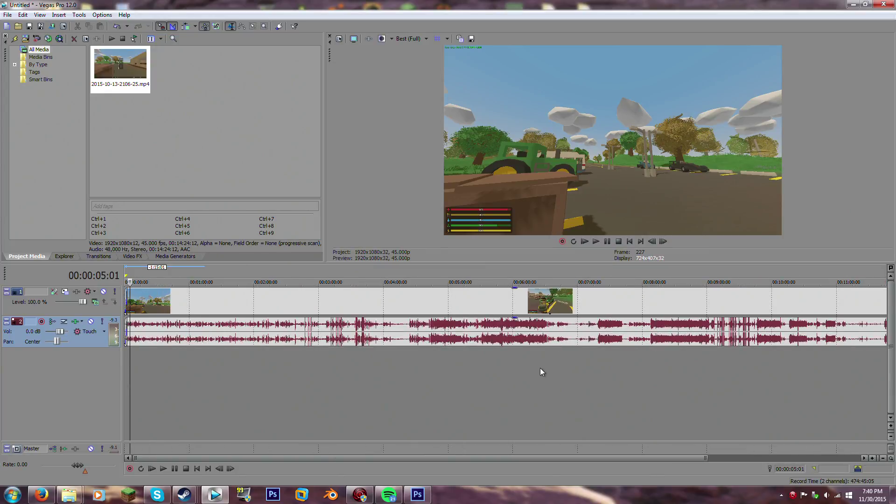
left_click(396, 350)
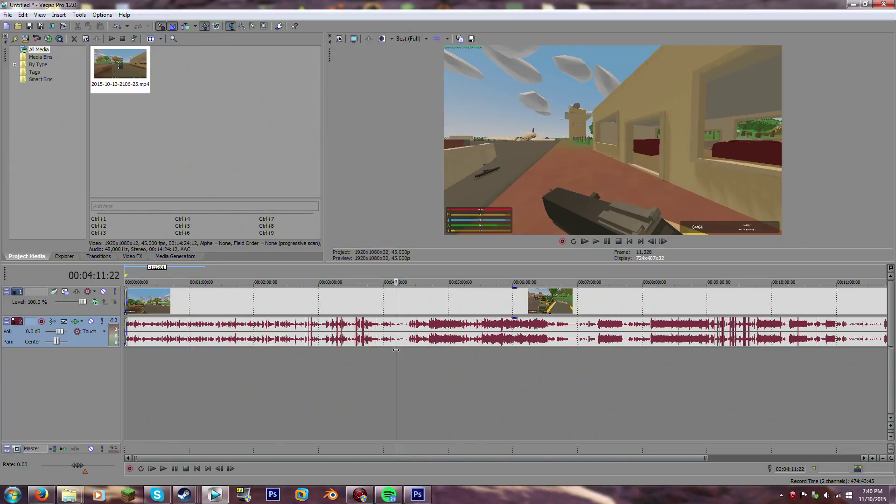
key("space")
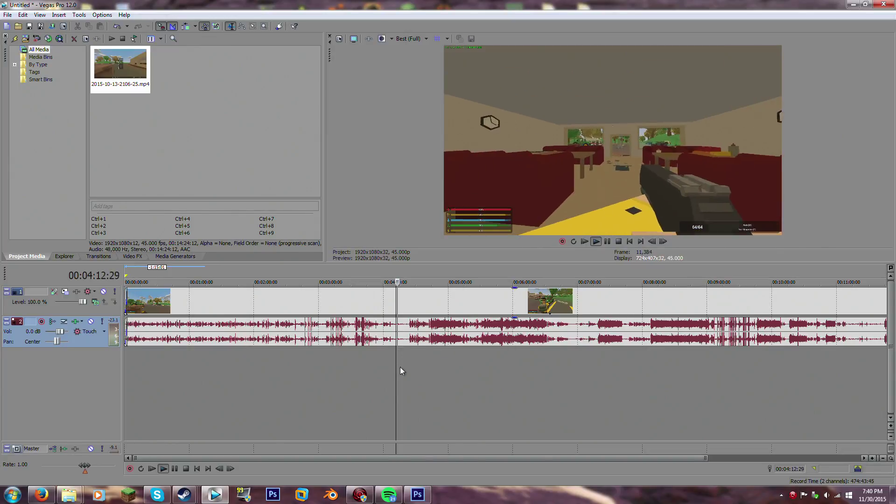
scroll(392, 371, "up", 2)
scroll(391, 373, "up", 3)
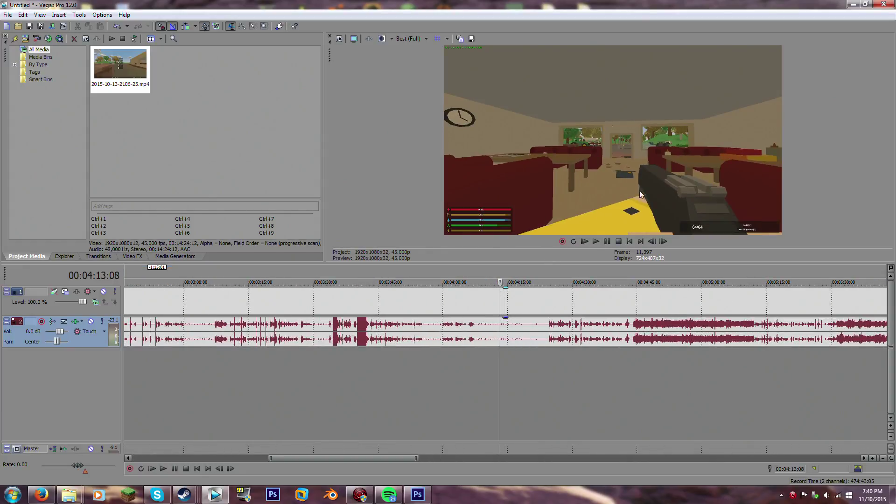
Play the low-volume section from about 00:03:53 to 00:04:02 to check where the talking stops
left_click(442, 384)
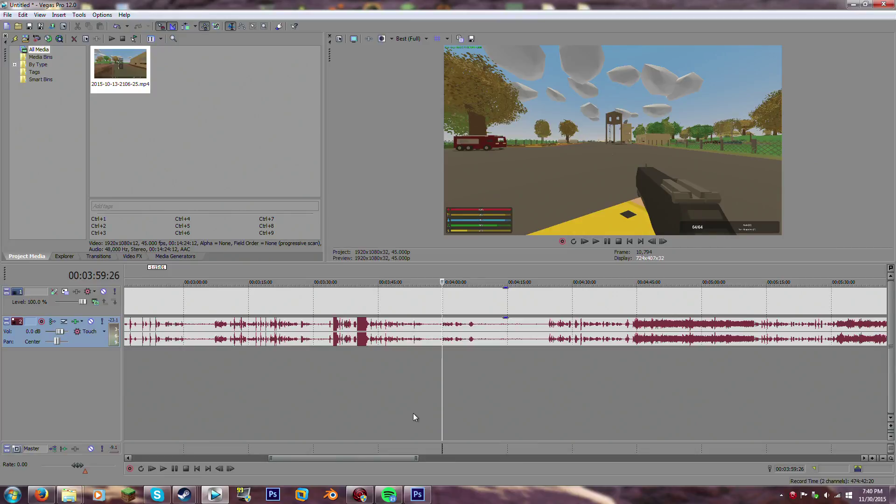
left_click(424, 384)
left_click(413, 385)
key("space")
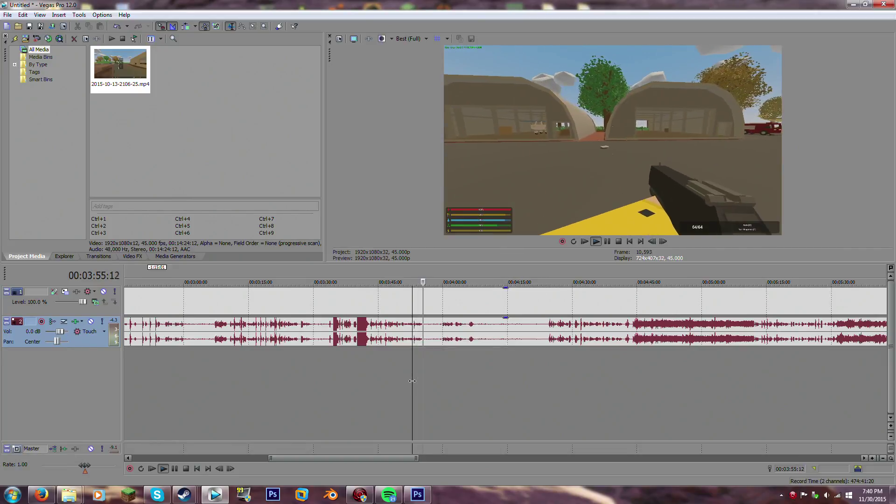
left_click(438, 357)
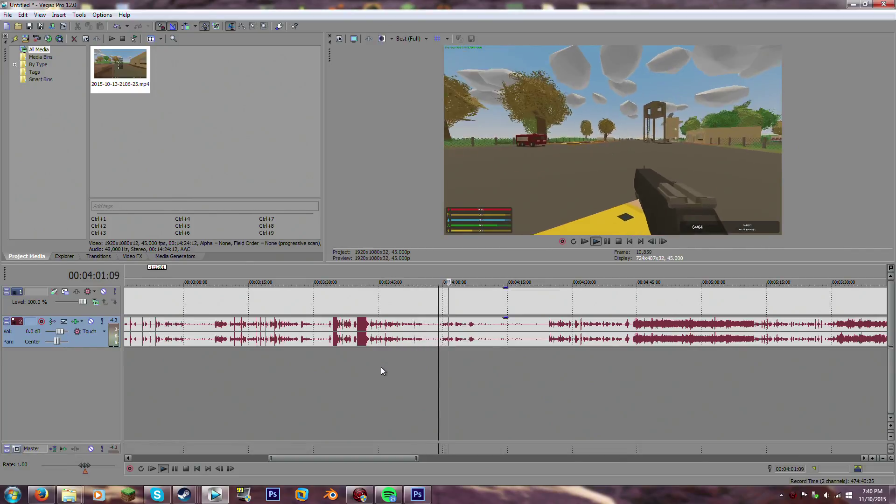
key("Return")
Review the whole timeline, return to the start of the project and play from there
scroll(374, 371, "down", 3)
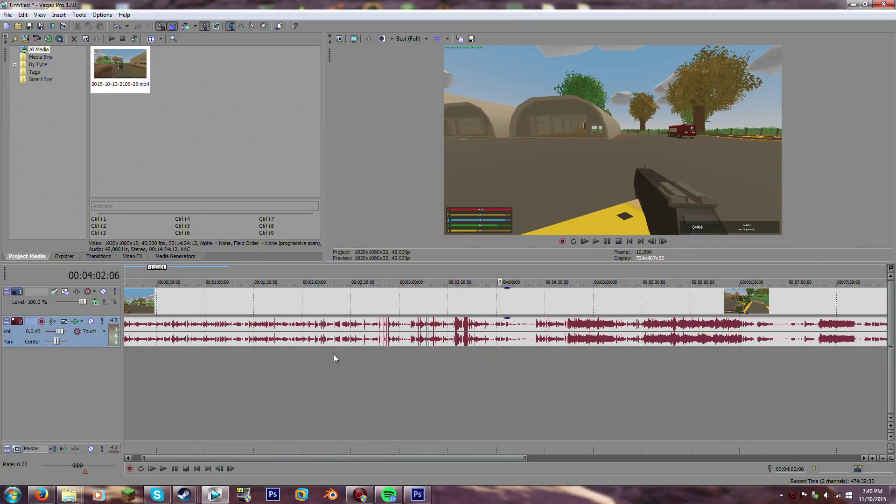
scroll(303, 356, "down", 3)
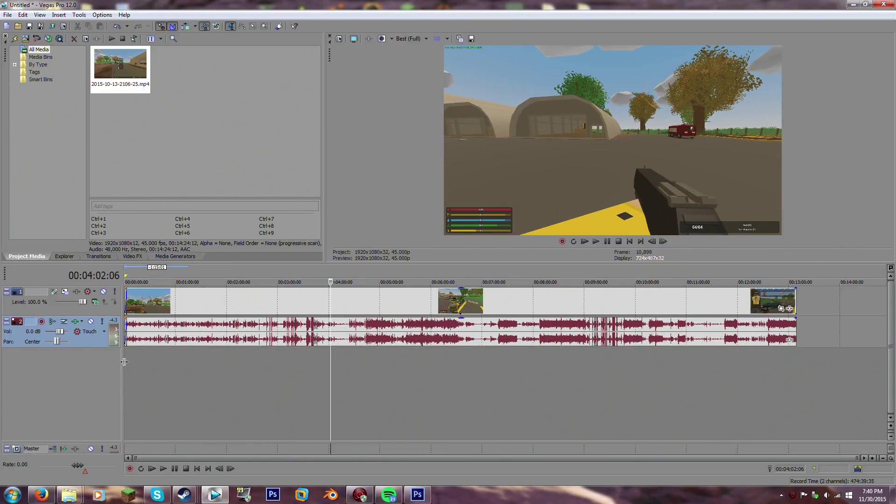
key("ctrl+Home")
scroll(196, 372, "up", 5)
key("space")
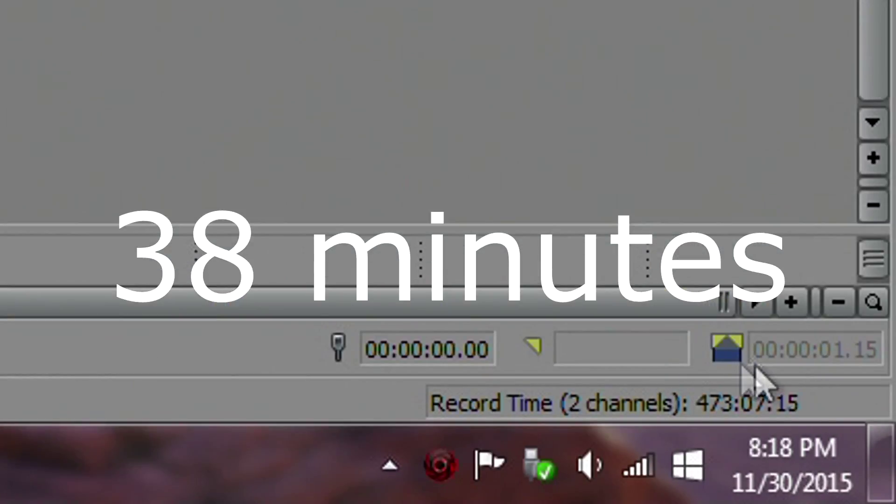
Check the system clock, then play the opening fade of the edited video from the timeline's start
left_click(765, 450)
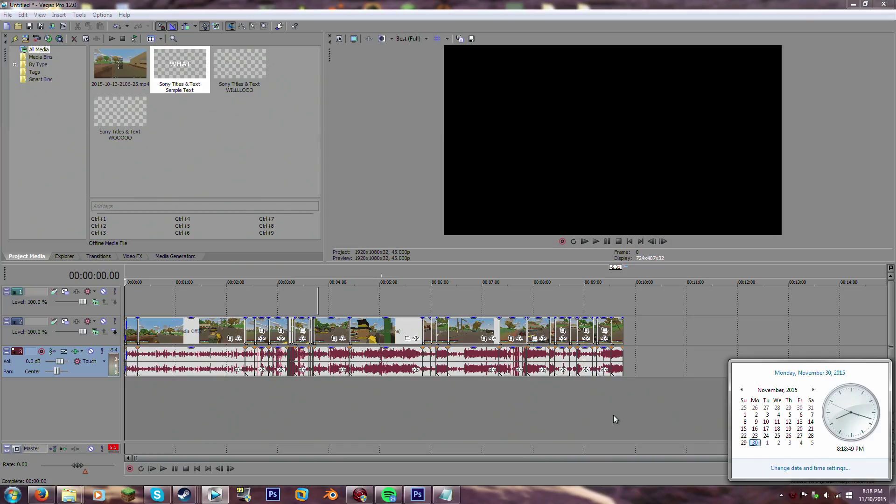
left_click(613, 416)
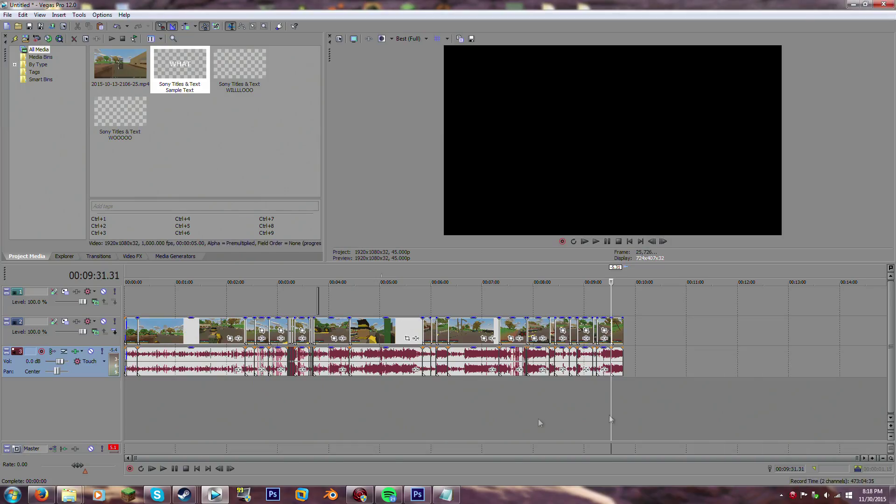
left_click(124, 402)
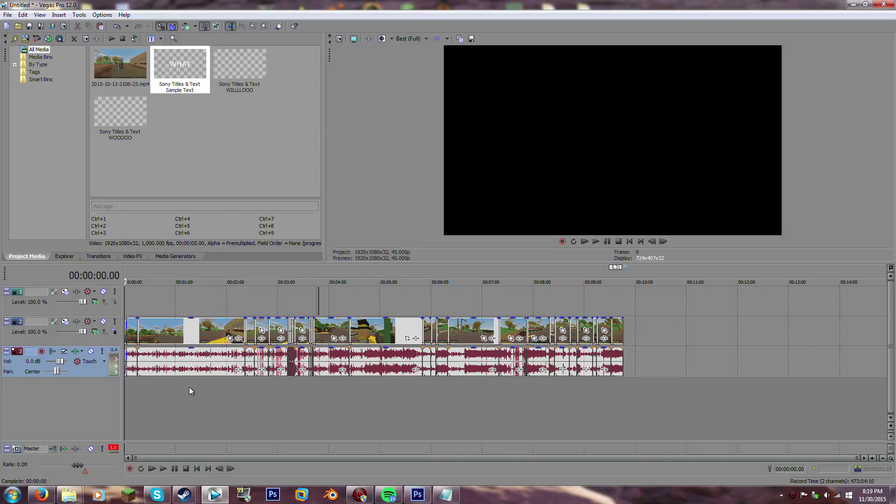
key("space")
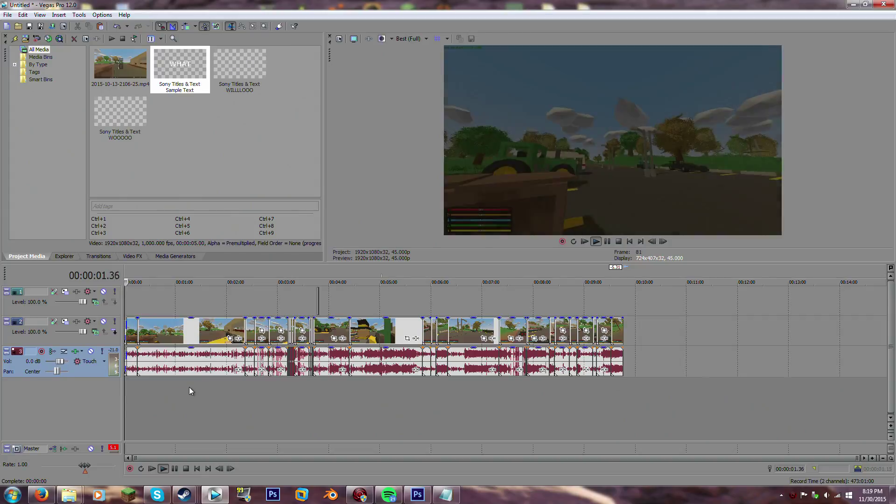
key("space")
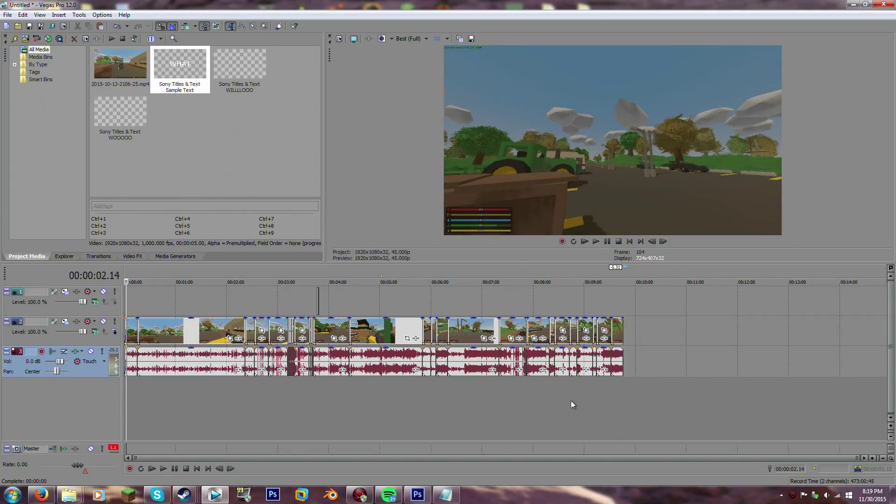
Play the ending from 00:09:31.31 past the last clip and place the cursor at 00:09:34.39
left_click(609, 394)
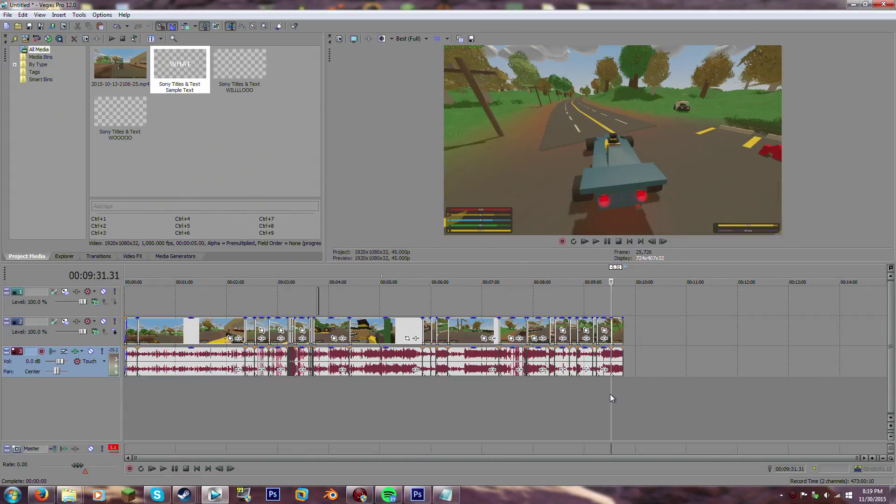
scroll(586, 404, "up", 5)
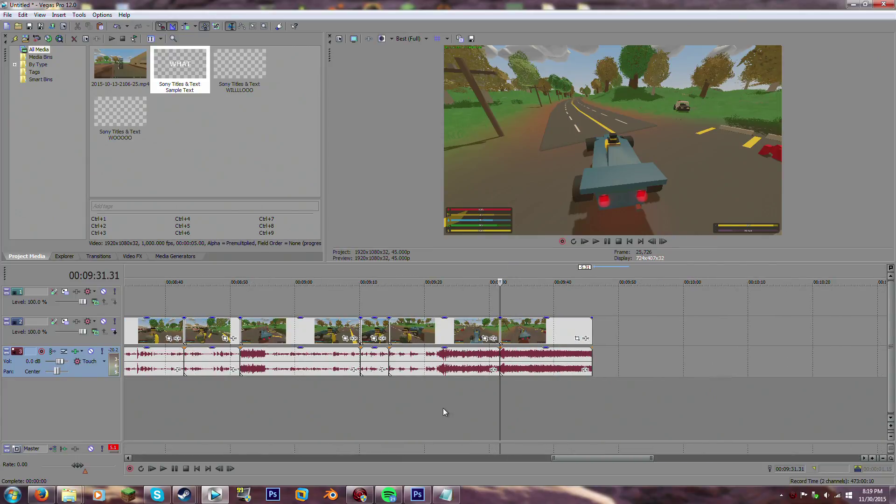
key("space")
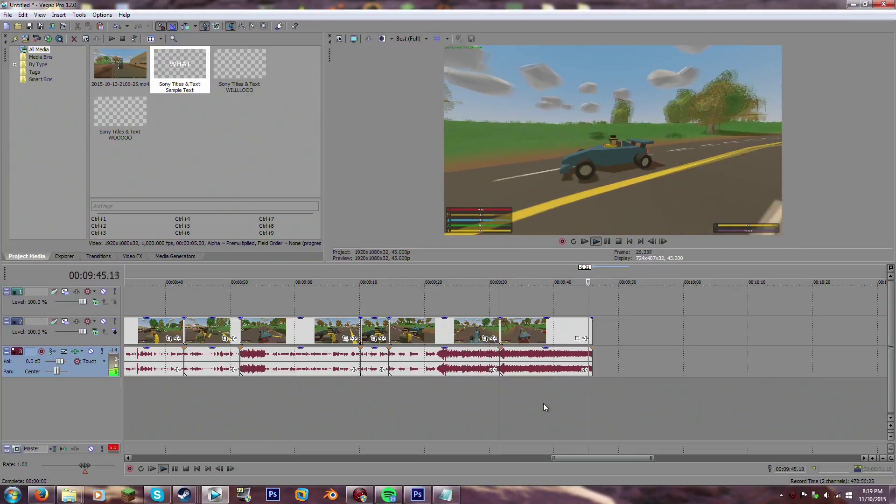
key("Return")
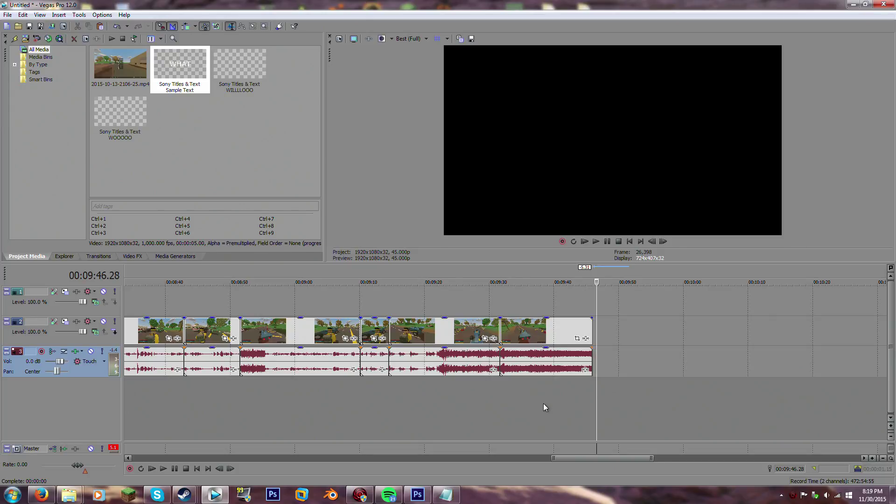
left_click(520, 410)
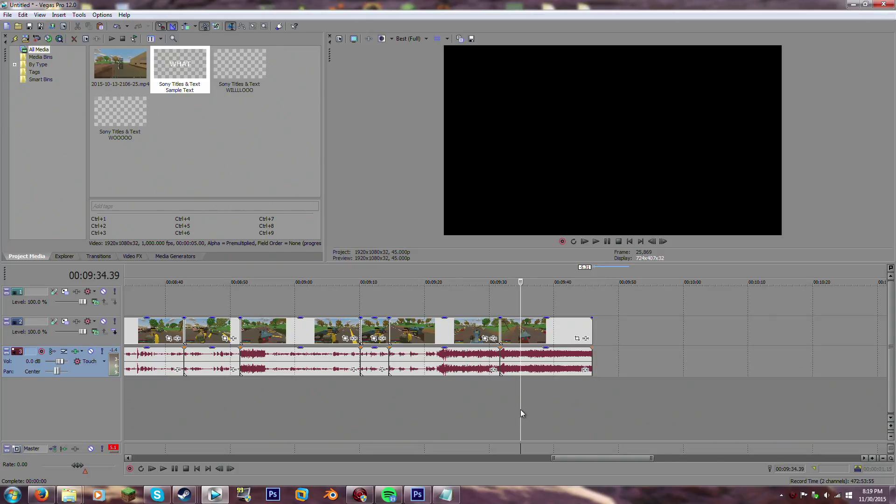
Switch to the desktop's Youtube Recordings folder and open its Editing Stuff > Outro > Outro Music subfolder
left_click(864, 4)
left_click(530, 17)
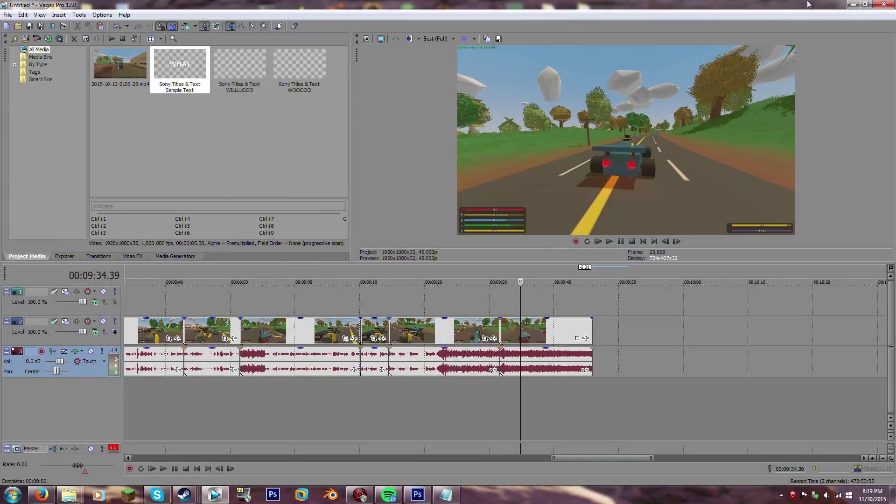
left_click(847, 4)
double_click(578, 22)
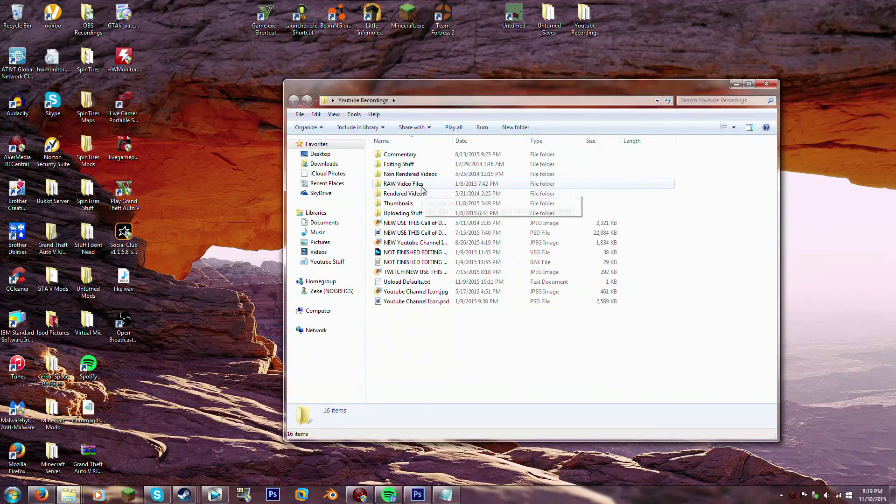
double_click(406, 172)
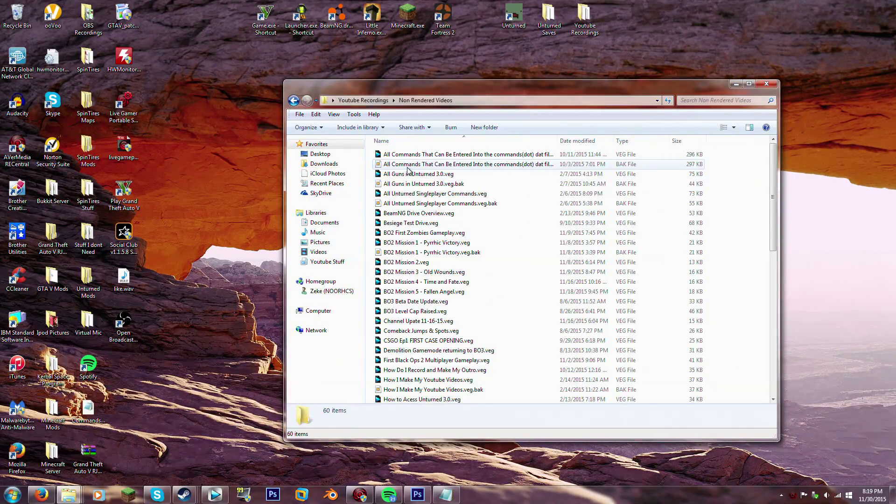
key("BackSpace")
double_click(407, 166)
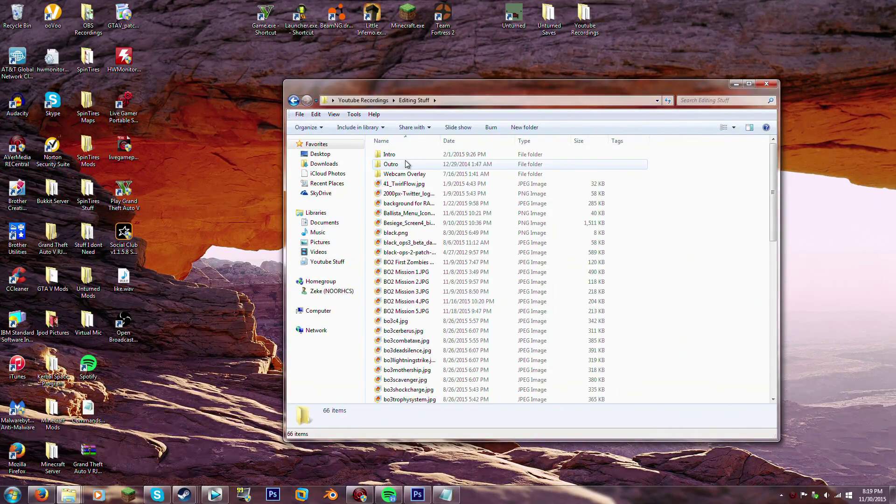
double_click(405, 164)
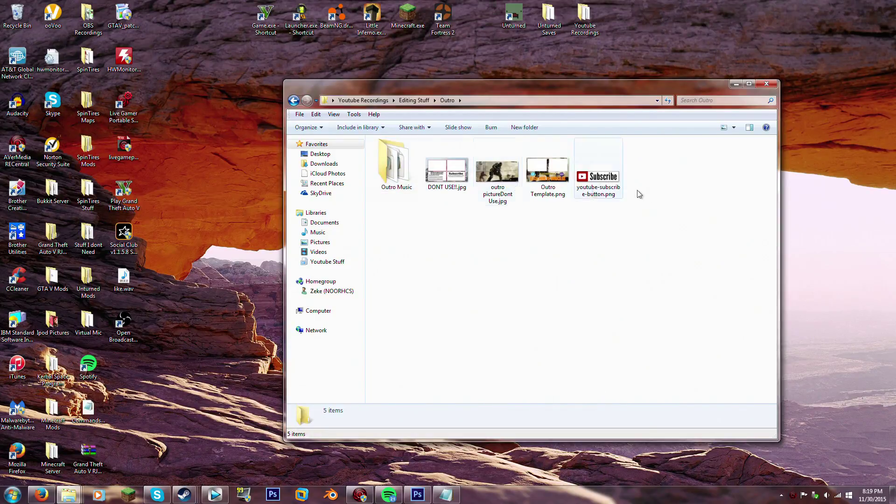
double_click(395, 172)
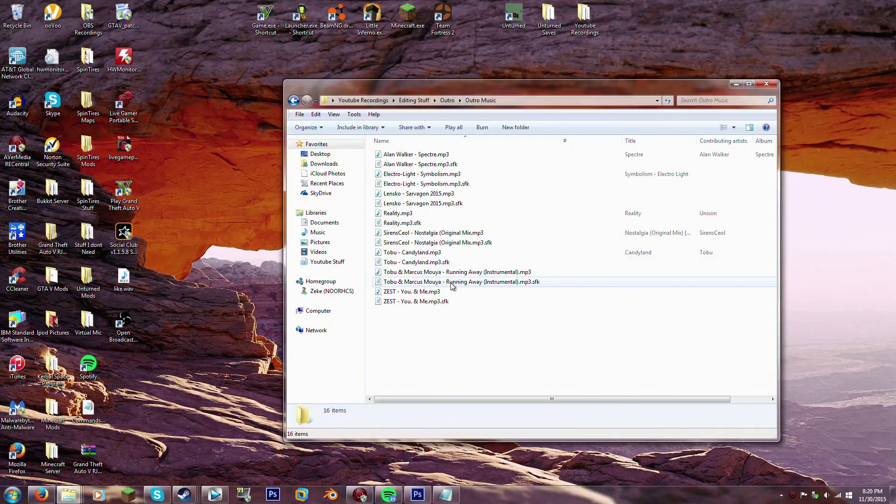
Listen to "Tobu & Marcus Mouya - Running Away (Instrumental).mp3" and close the media player
left_click(417, 283)
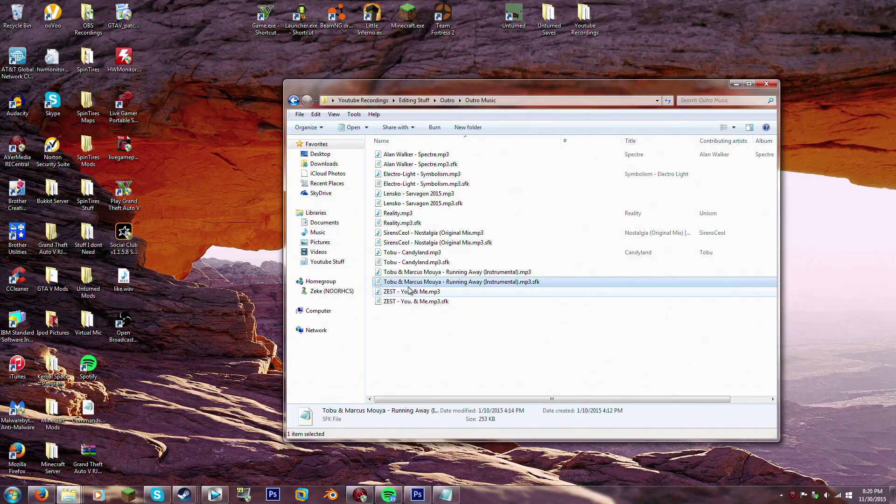
left_click(516, 272)
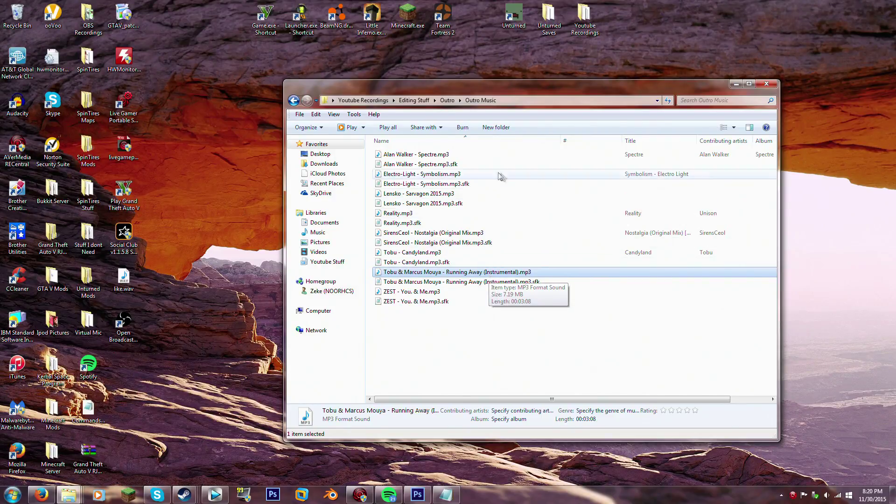
key("alt+F4")
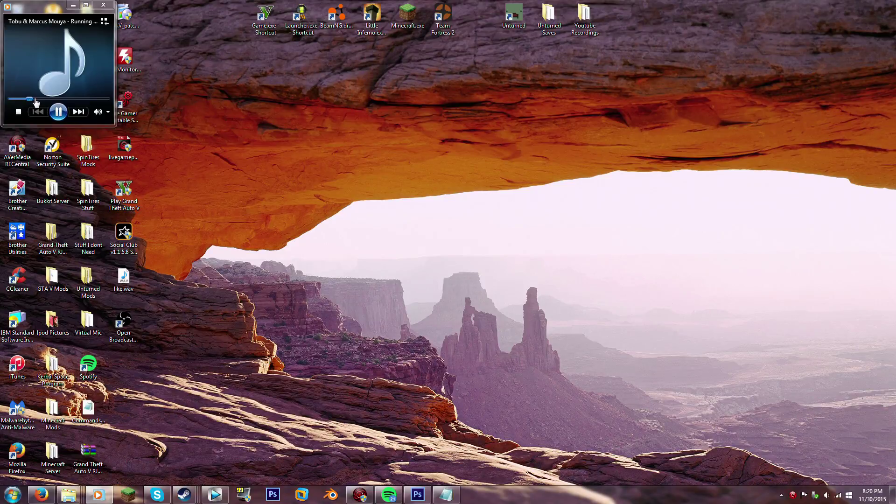
left_click(103, 5)
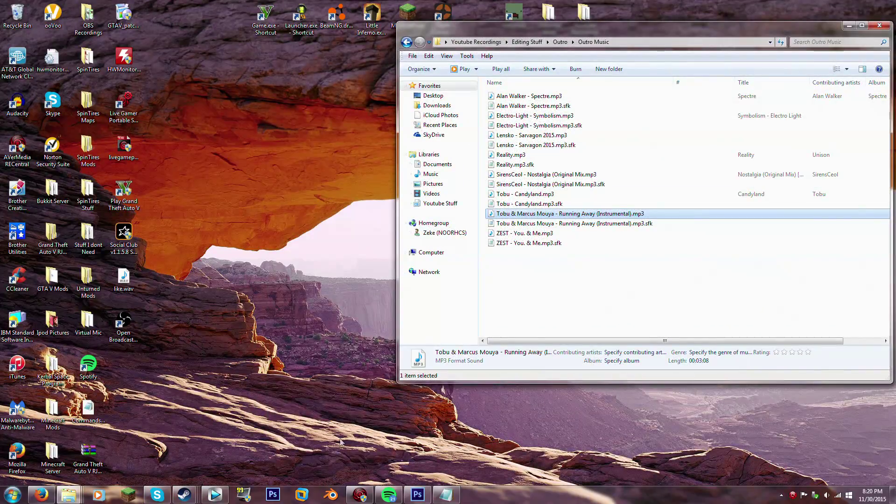
Add "Tobu & Marcus Mouya - Running Away (Instrumental).mp3" from Outro Music to a new audio track in Vegas Pro, starting at about 00:09:22
left_click(84, 495)
mouse_move(70, 495)
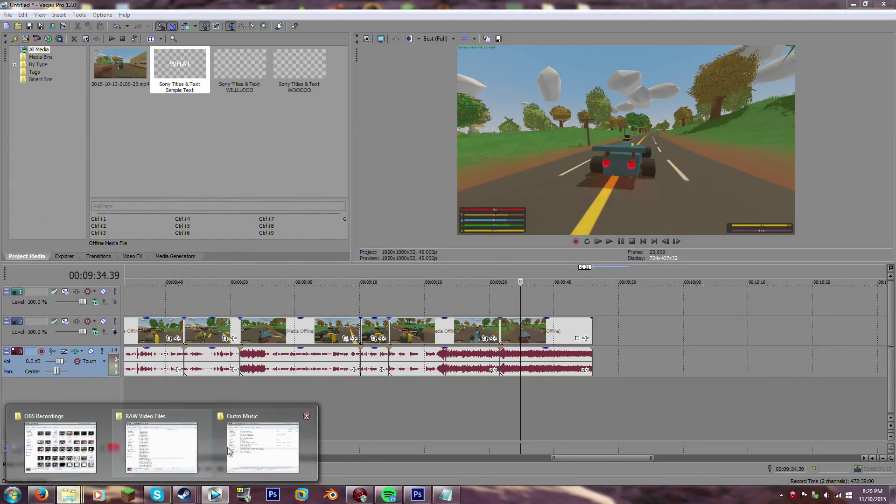
left_click(262, 446)
left_click_drag(610, 218, 445, 396)
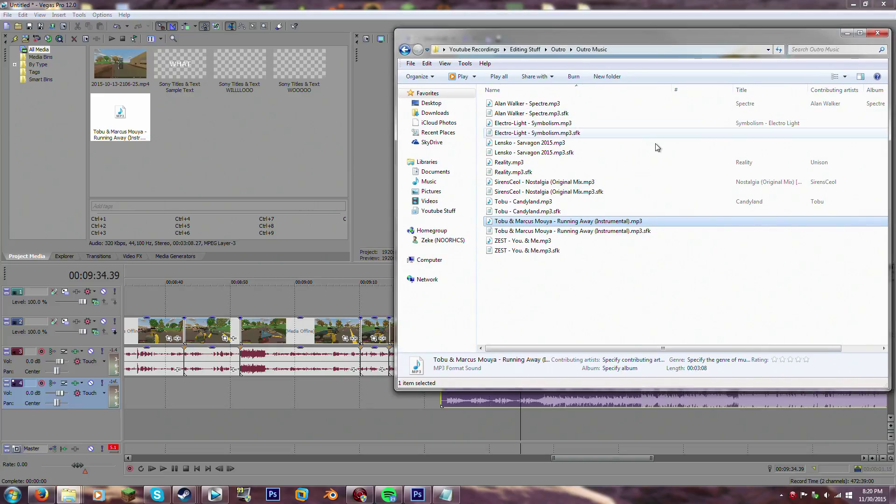
Go back to the Outro folder, return to Vegas Pro and insert a new video track
key("BackSpace")
right_click(444, 413)
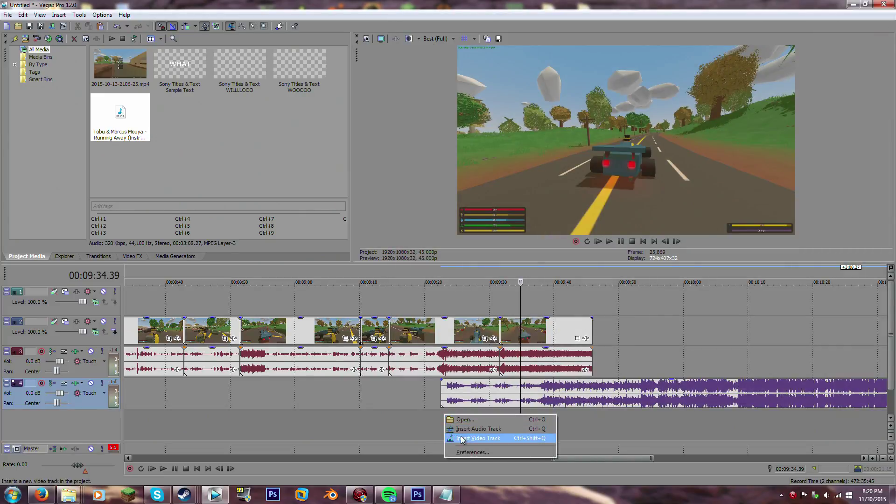
left_click(479, 437)
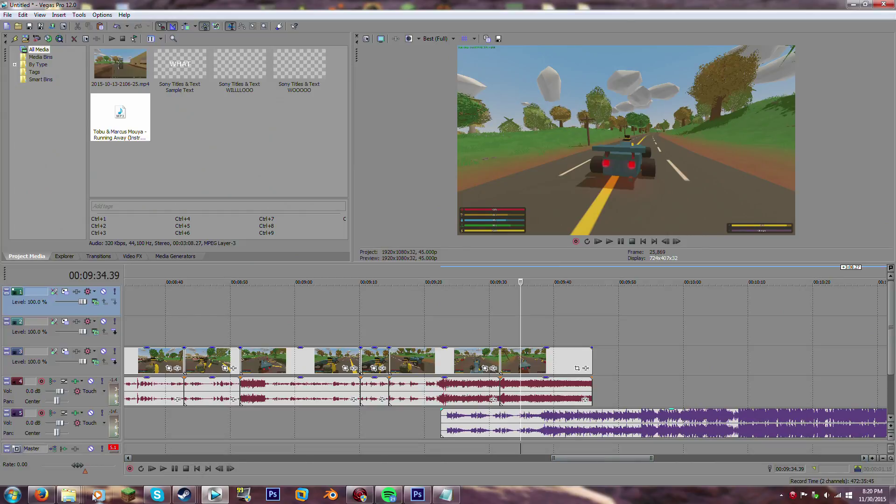
Add "Outro Template.png" from the Outro folder to the second video track in Vegas Pro, starting at about 00:09:38
mouse_move(68, 495)
left_click(263, 447)
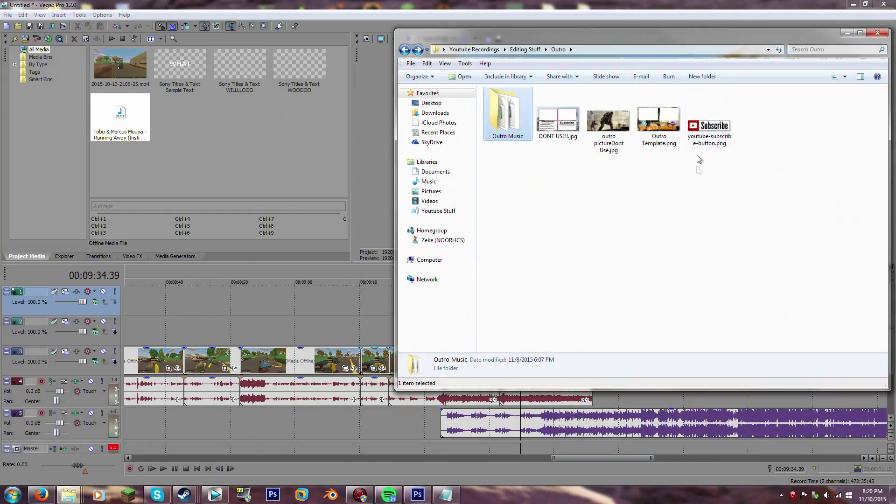
left_click(662, 134)
mouse_move(643, 34)
left_mouse_down()
mouse_move(674, 49)
mouse_move(632, 31)
left_mouse_up()
left_click(837, 30)
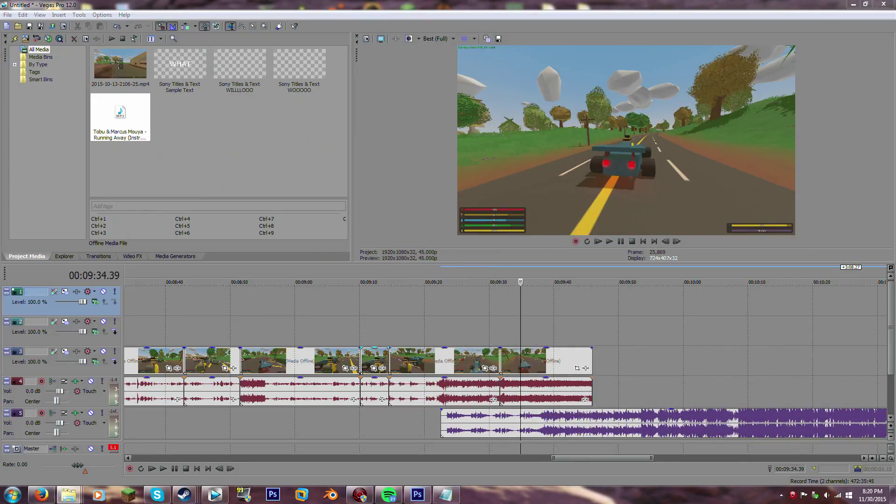
left_click_drag(726, 300, 549, 330)
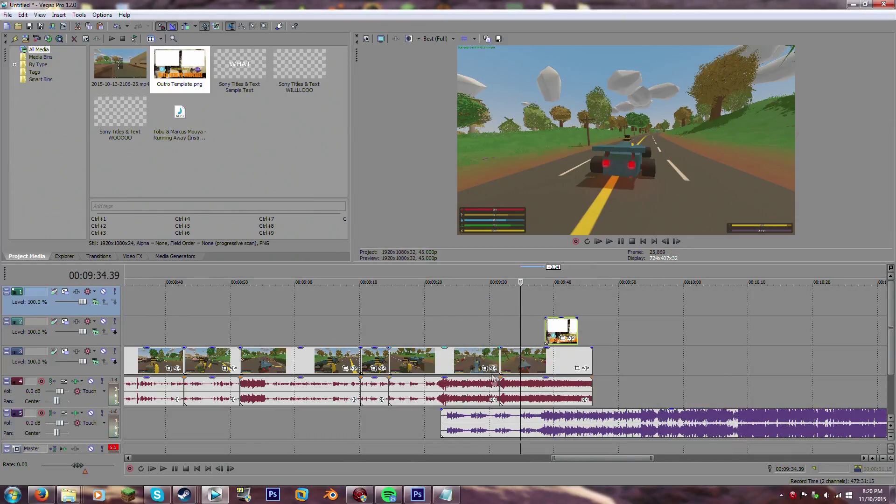
Slide the outro music earlier to start at about 00:08:53 and play the section around the outro template
left_click_drag(628, 430, 577, 430)
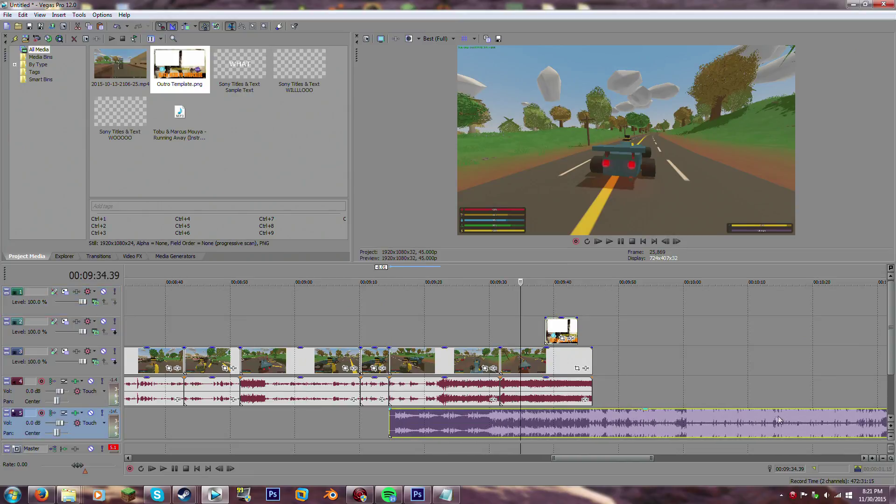
left_click_drag(778, 419, 656, 410)
mouse_move(605, 419)
left_mouse_down()
mouse_move(584, 420)
mouse_move(607, 424)
left_mouse_up()
key("space")
key("space")
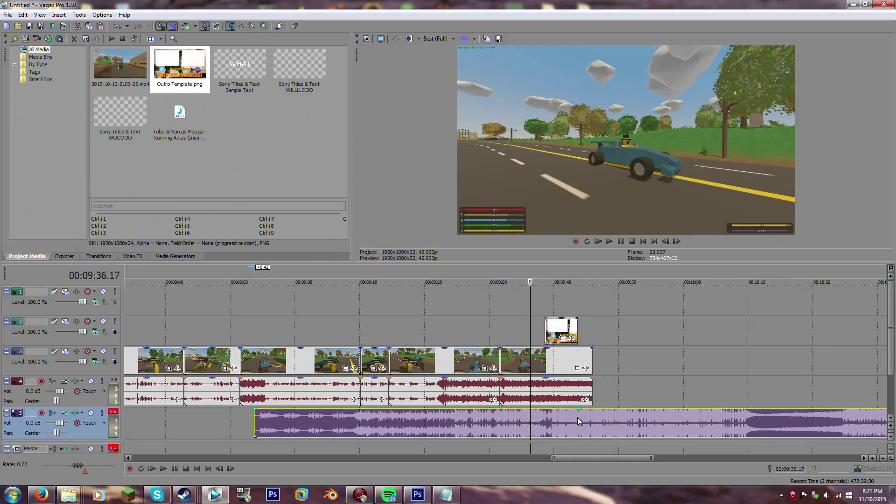
key("space")
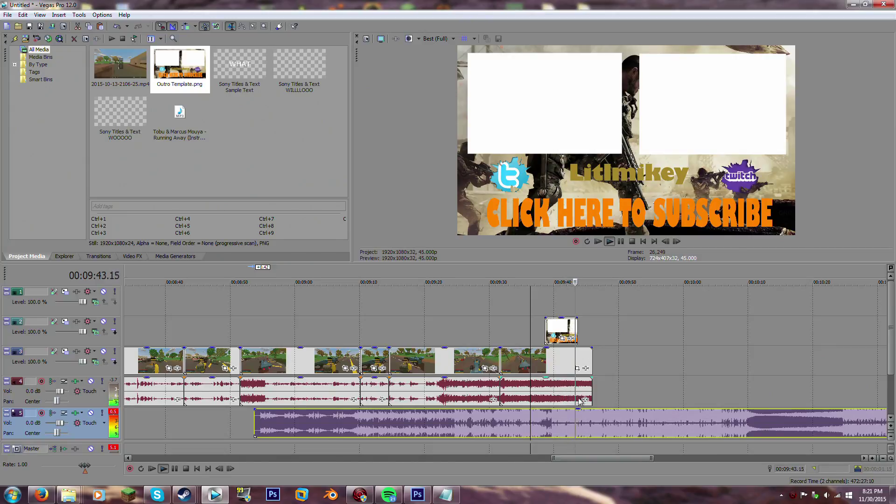
key("Return")
Try starting the outro music at about 00:09:04 with its gain pulled fully down, and play the end of the gameplay
left_click_drag(597, 418, 667, 418)
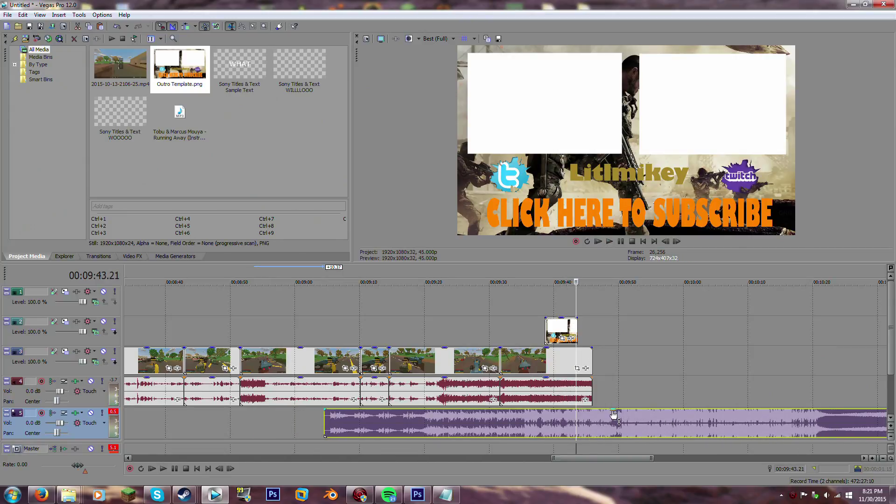
left_click_drag(613, 411, 581, 437)
key("Return")
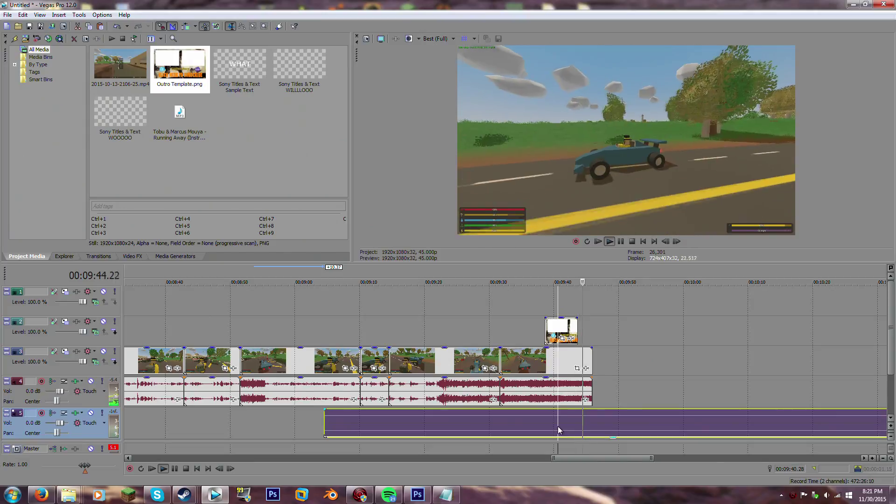
key("Return")
left_click(563, 427)
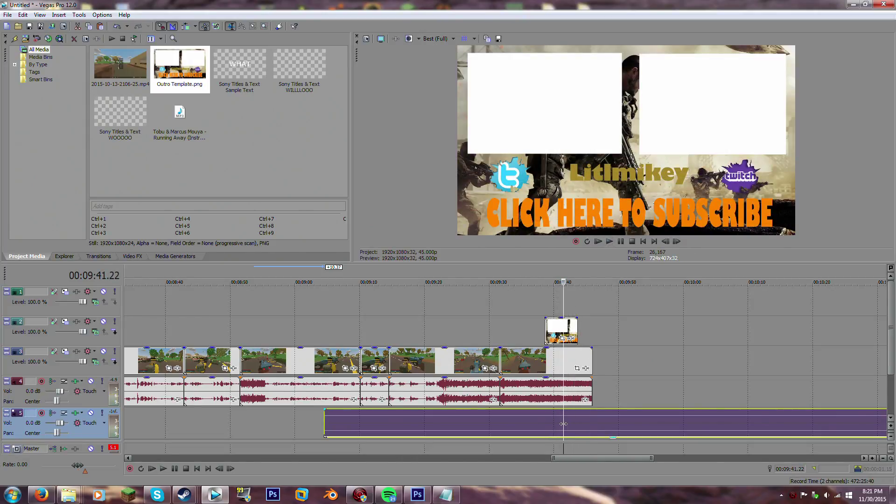
double_click(563, 424)
left_click(567, 422)
key("space")
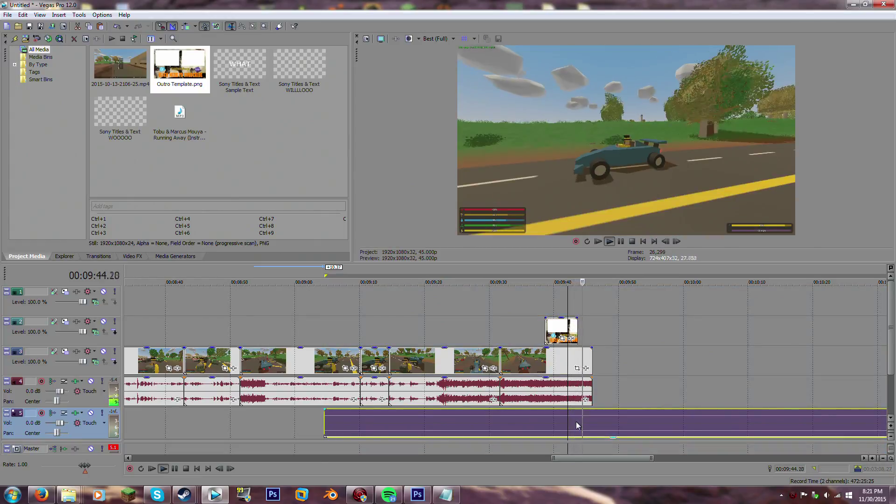
key("space")
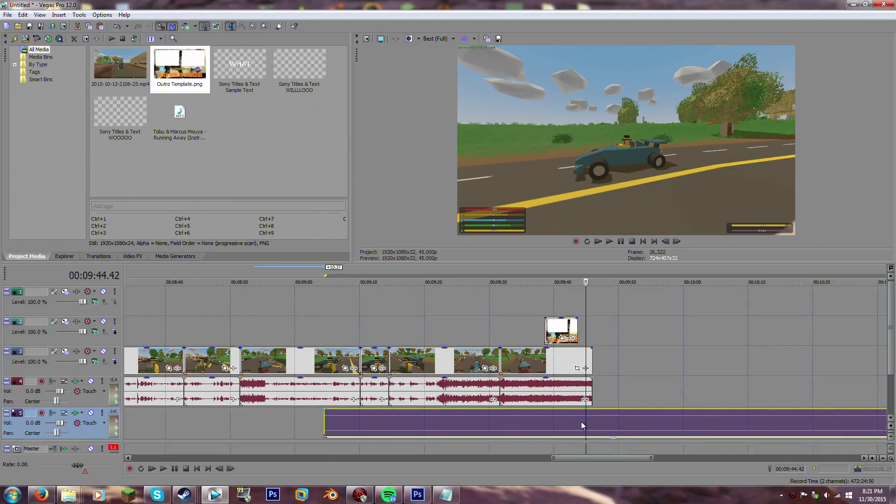
Restore the outro music's gain, slide it to start at about 00:08:59 and play from about 00:09:36
left_click(610, 431)
left_click_drag(641, 429, 602, 424)
left_click(534, 428)
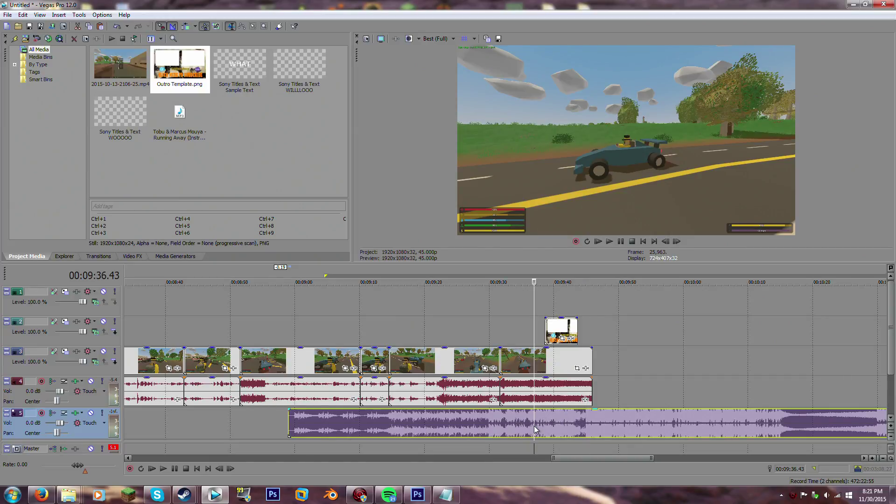
key("space")
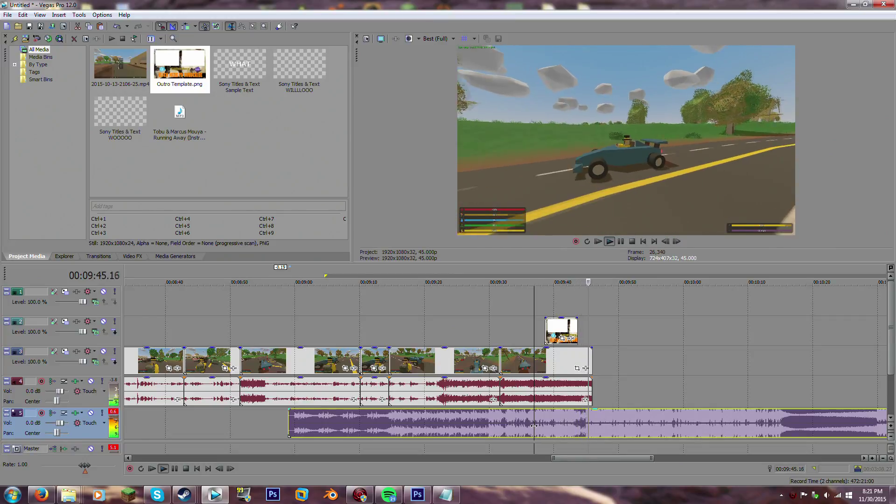
key("Return")
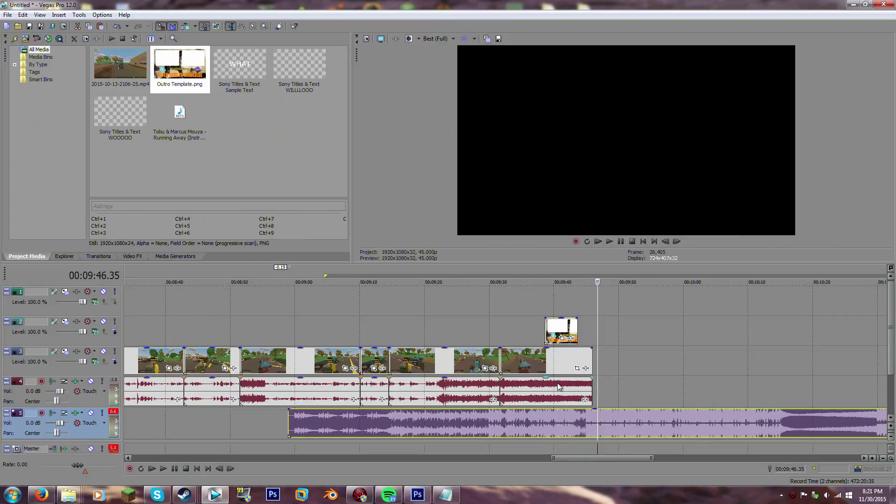
Lower the last gameplay clip's audio gain slightly, set its track volume to -1.0 dB and play from about 00:09:33
left_click_drag(549, 382, 549, 387)
scroll(56, 398, "down", 1)
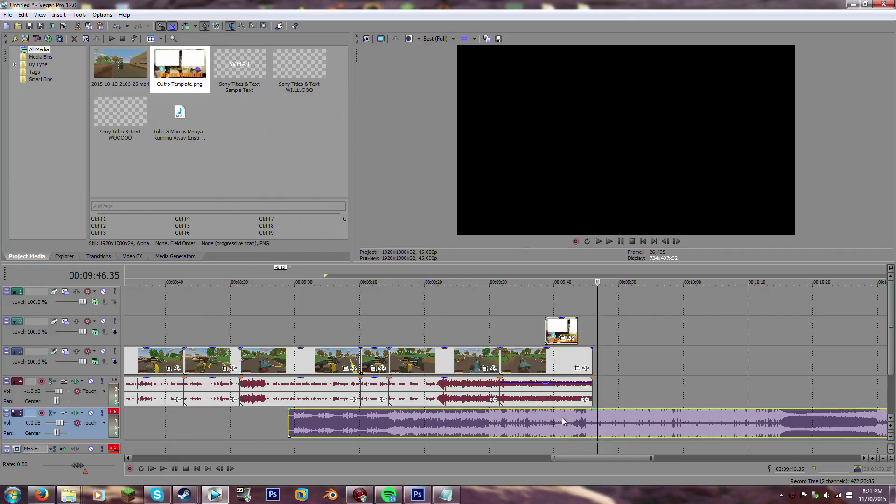
left_click(513, 424)
key("space")
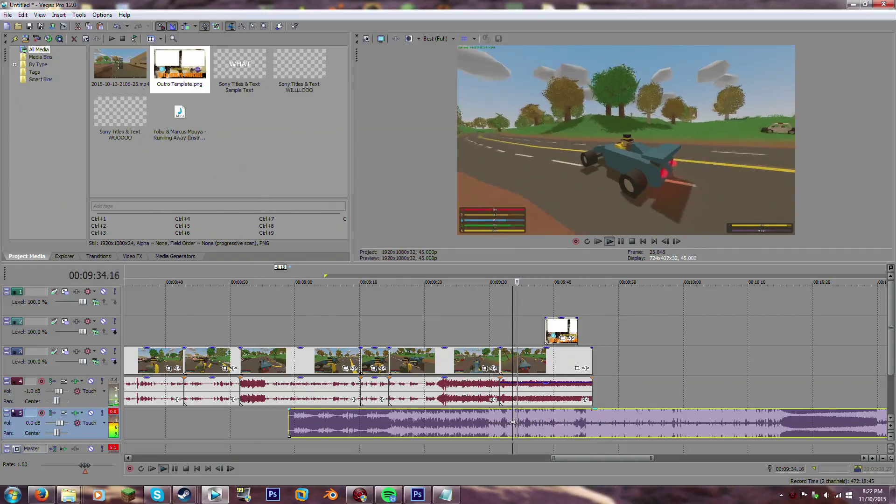
Place the playhead at 00:09:36.26 as the music's cut point and leave the music's gain at 0.0 dB
left_click_drag(584, 413, 544, 426)
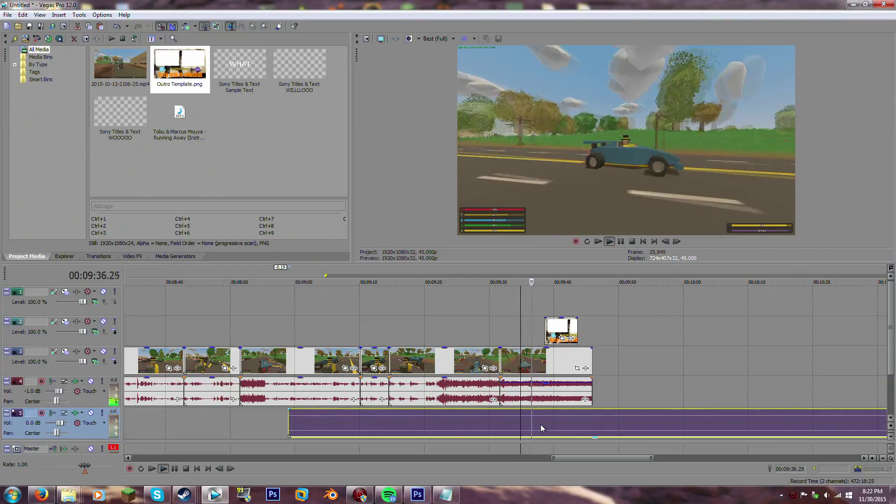
key("Return")
left_click(530, 419)
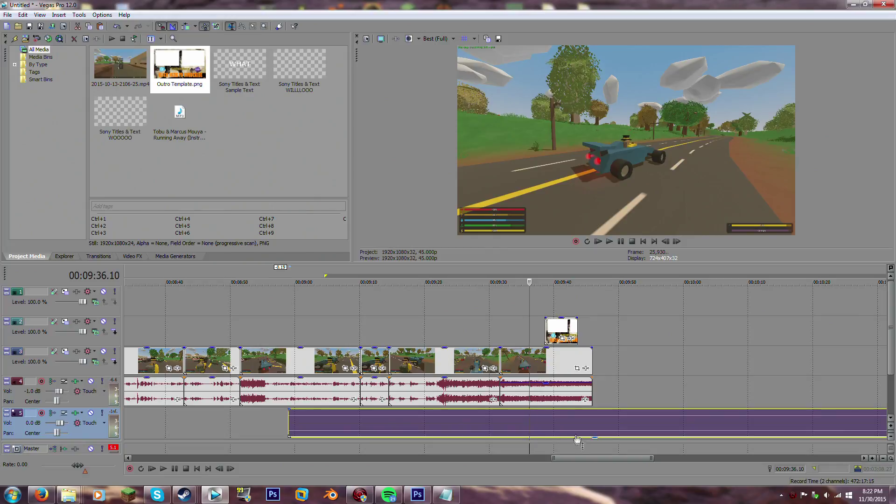
key("Return")
key("Return")
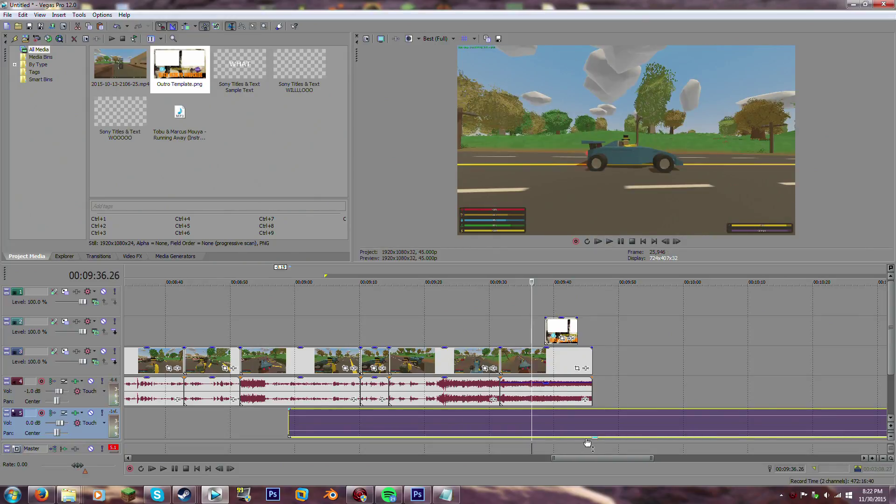
left_click_drag(582, 436, 585, 400)
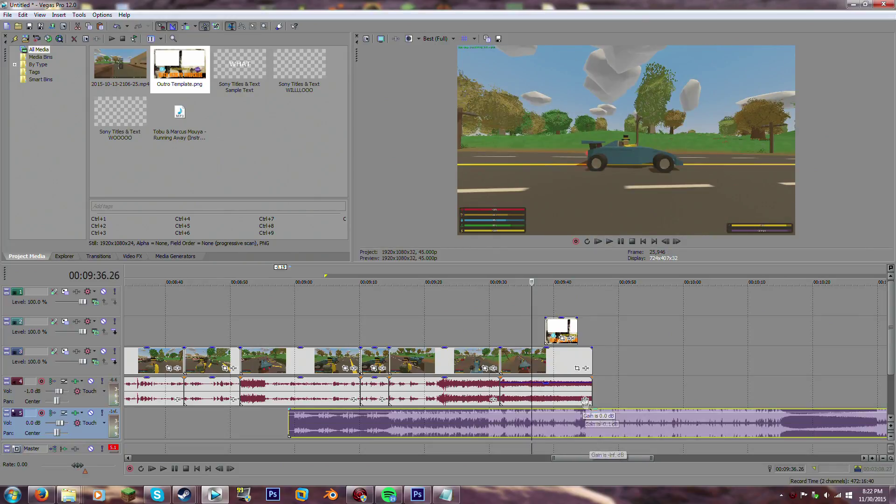
Split the outro music at 00:09:36.26 and delete the part before the cut
right_click(532, 423)
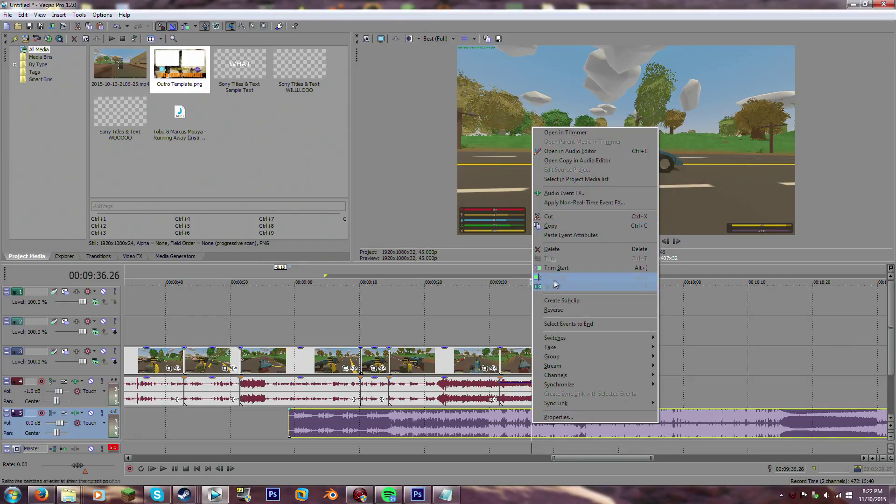
left_click(556, 285)
left_click(495, 426)
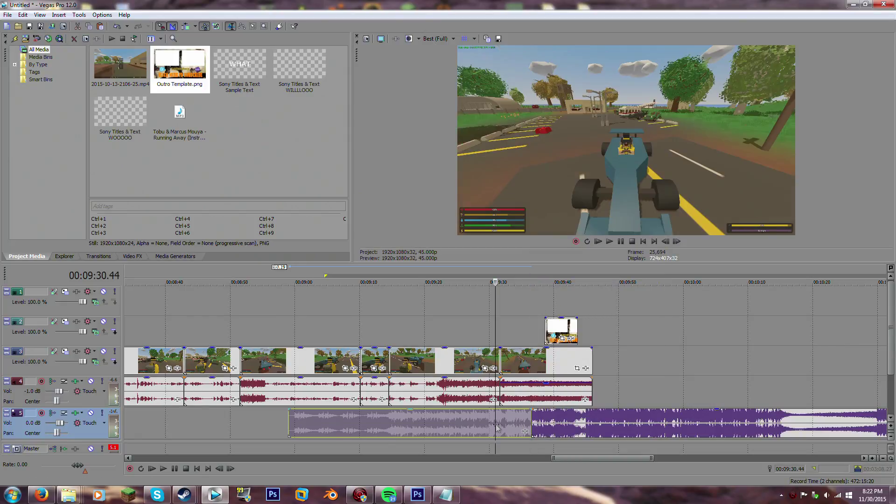
key("Delete")
Add a fade-in of about 8 seconds to the start of the outro music, with a curve that rises slowly at first
left_click(532, 410)
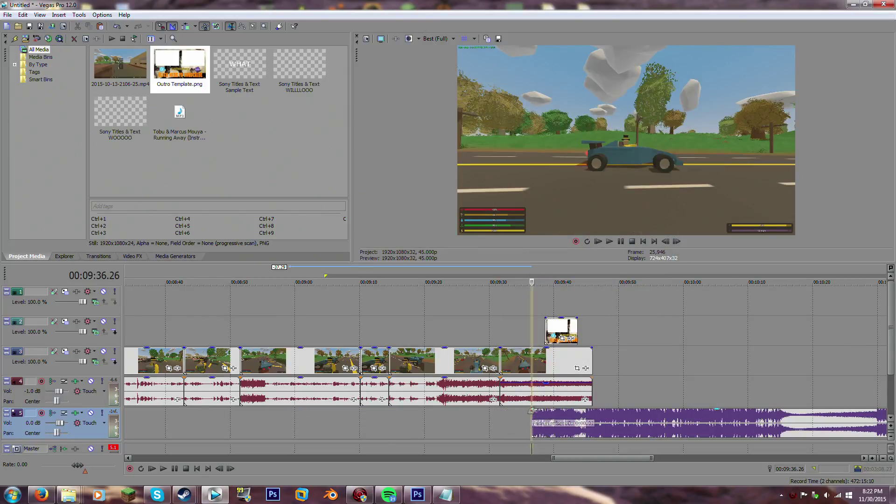
left_click_drag(532, 411, 584, 411)
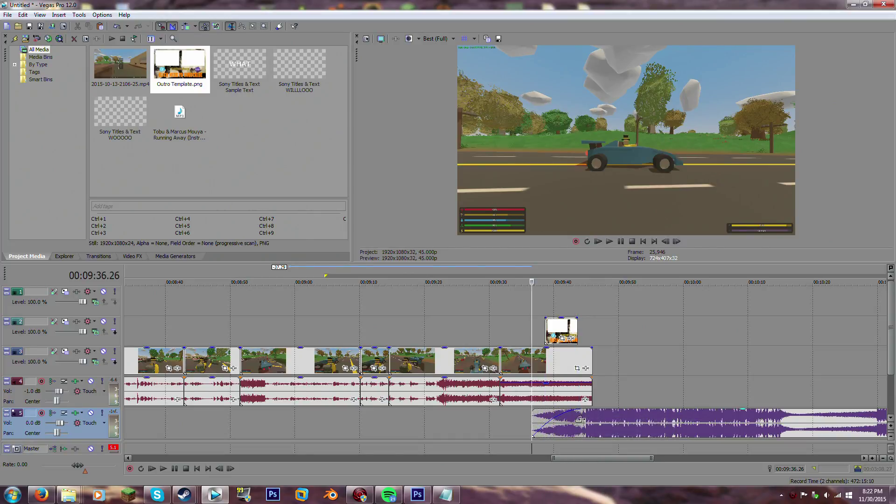
right_click(581, 422)
left_click(598, 384)
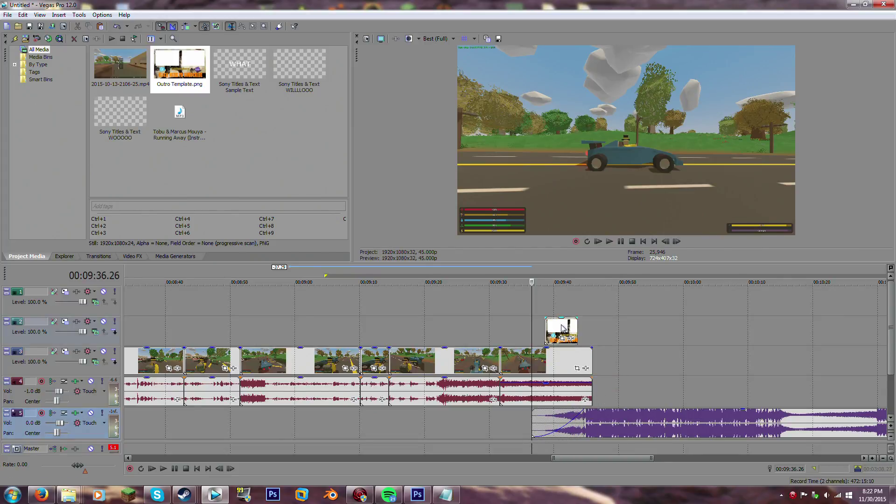
Move the outro template to start at about 00:09:44 and play the transition from the gameplay
left_click_drag(561, 328, 599, 329)
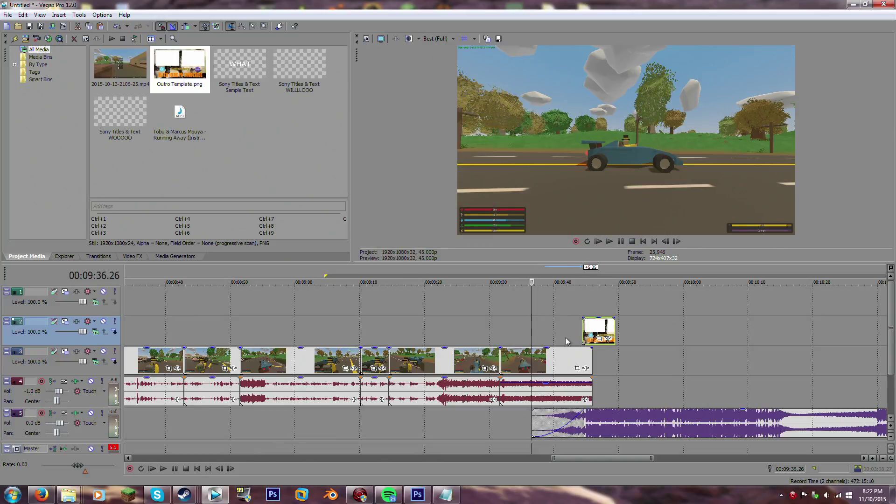
key("space")
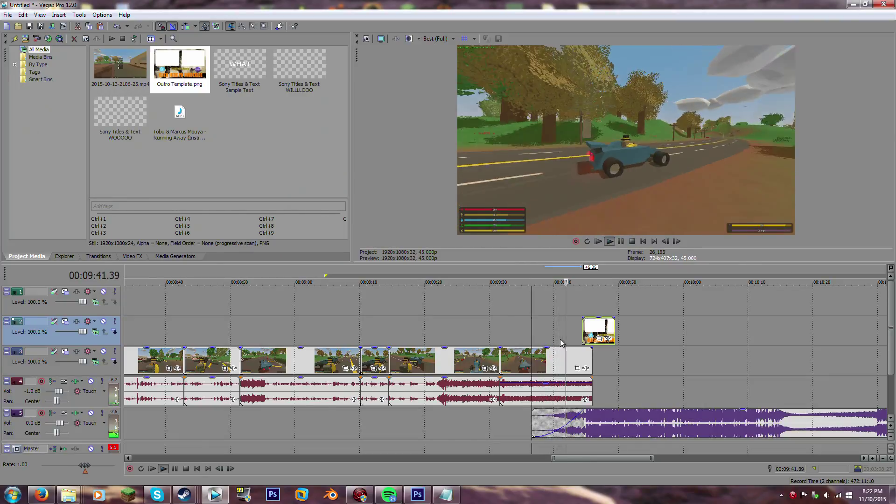
key("Return")
left_click(551, 331)
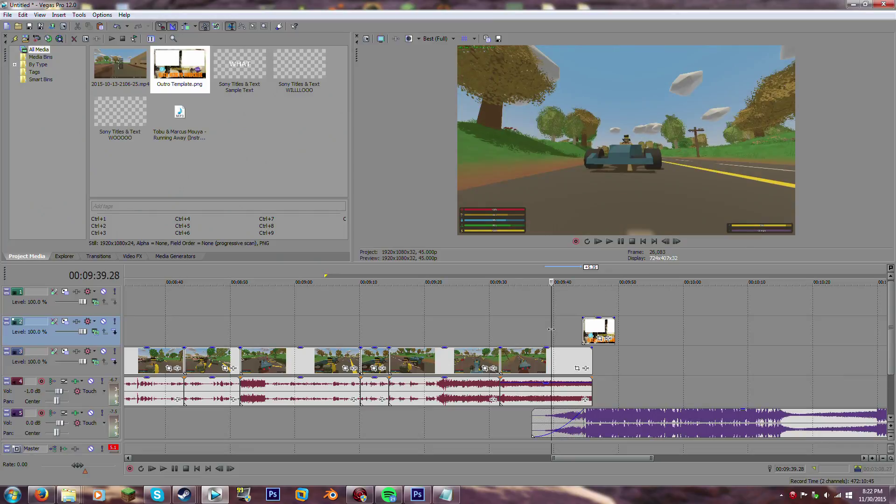
key("space")
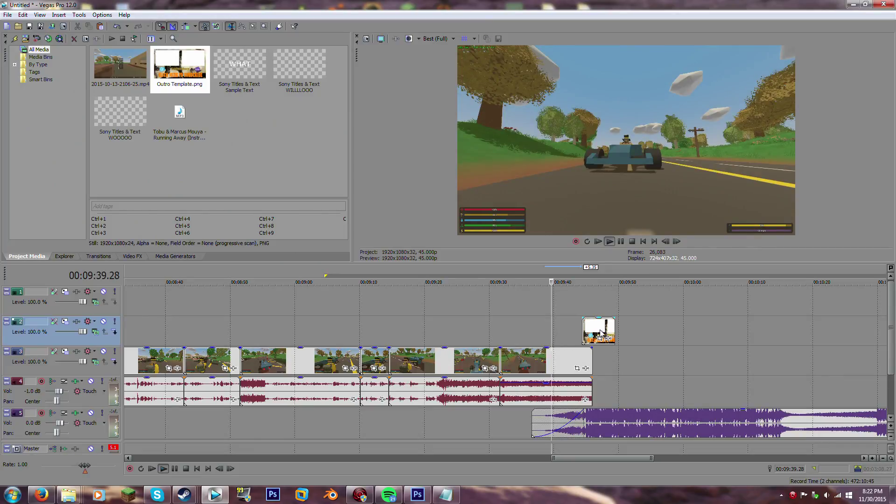
key("Return")
Move the outro template to start at about 00:09:40, ending together with the last gameplay clip, and play the transition
mouse_move(600, 333)
left_mouse_down()
mouse_move(578, 332)
mouse_move(592, 329)
left_mouse_up()
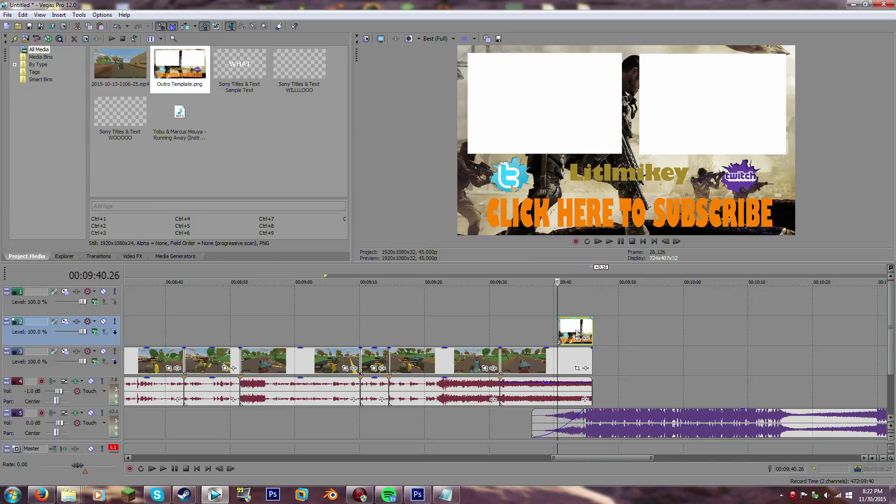
key("space")
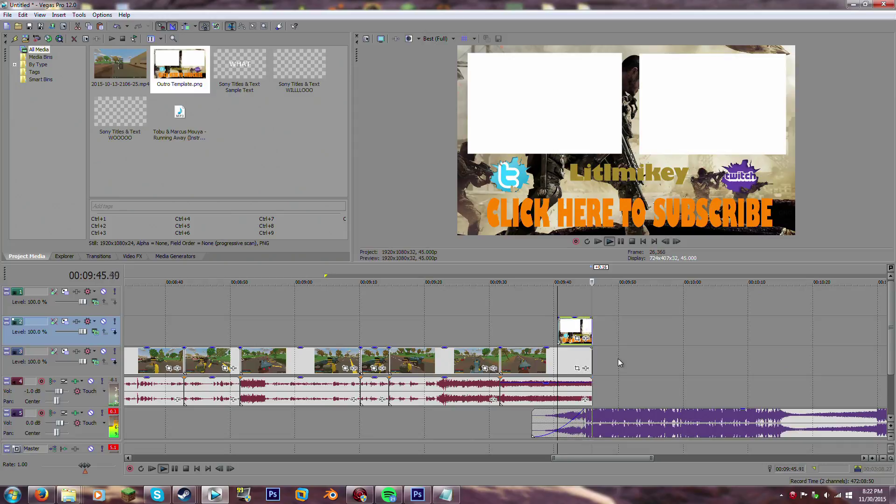
key("space")
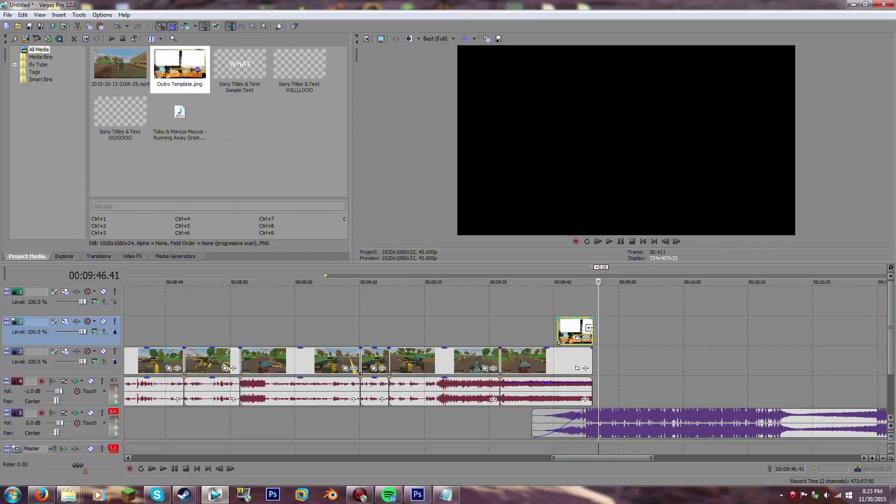
Extend the outro template's end to about 00:10:05 and scrub through it to the end
left_click_drag(589, 327, 592, 325)
left_click(589, 303)
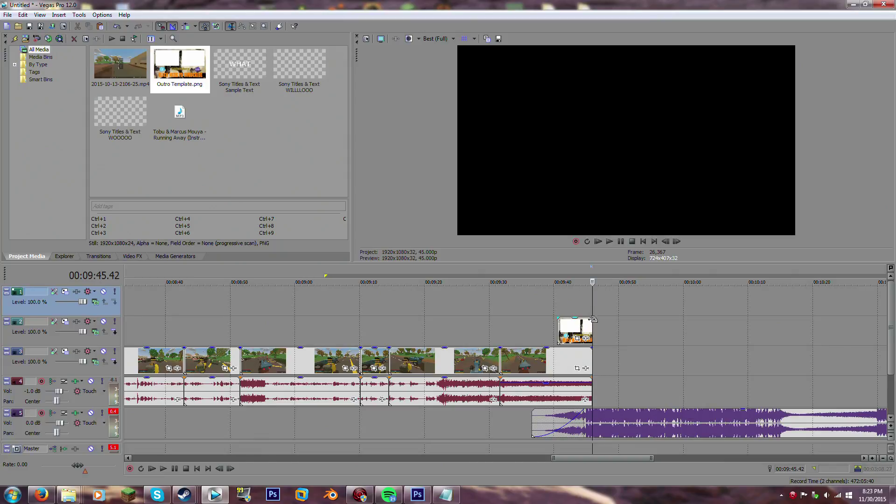
left_click_drag(591, 330, 718, 310)
left_click(723, 303)
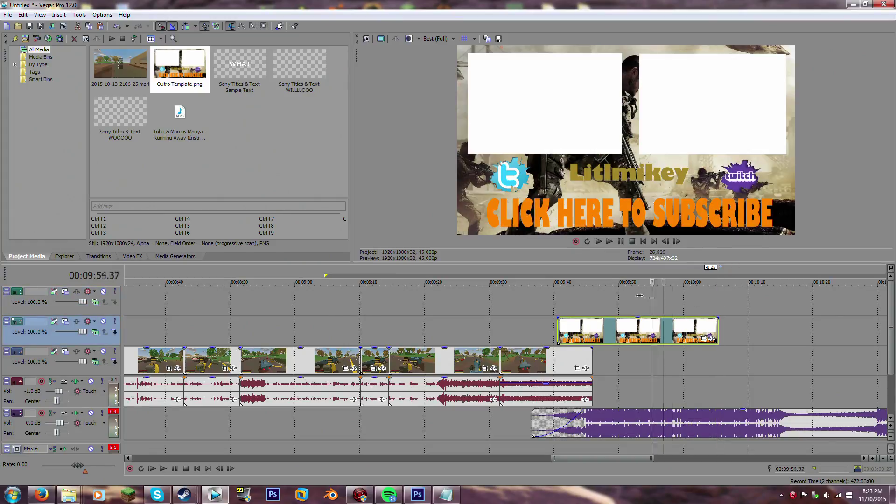
left_click_drag(604, 295, 715, 306)
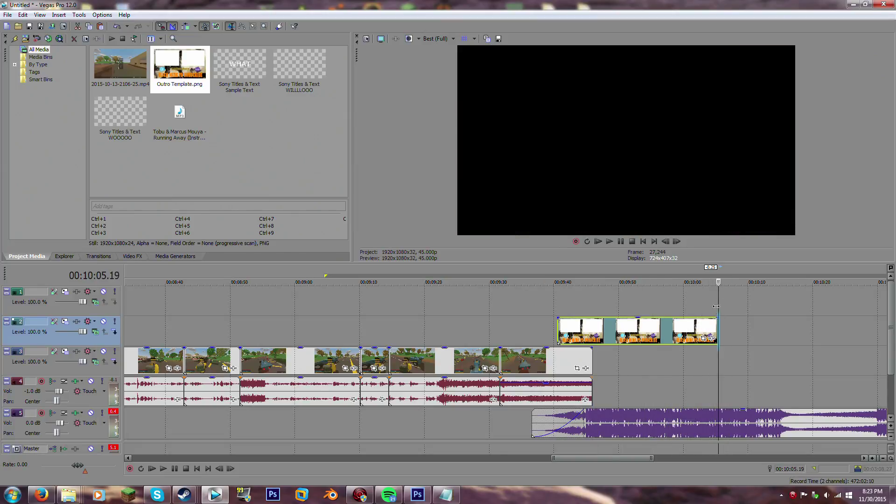
Split the outro music at the outro template's end, about 00:10:05, and delete the remaining part
left_click(718, 420)
key("s")
left_click(786, 452)
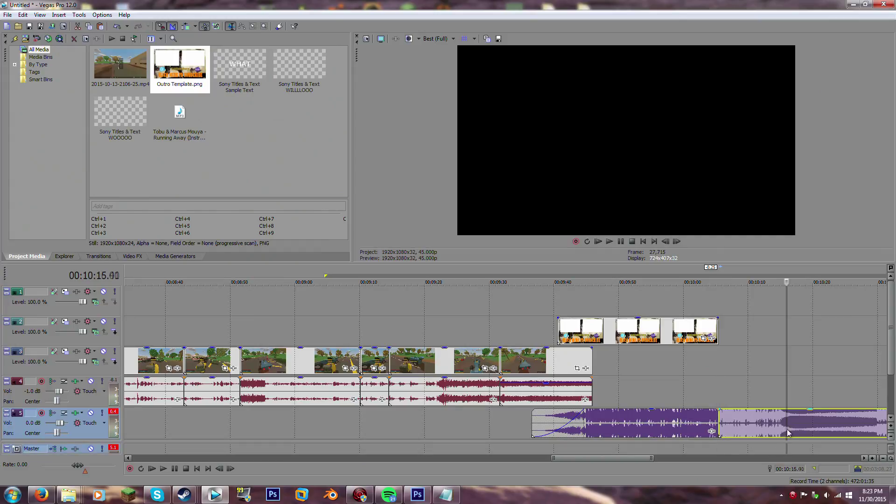
key("Delete")
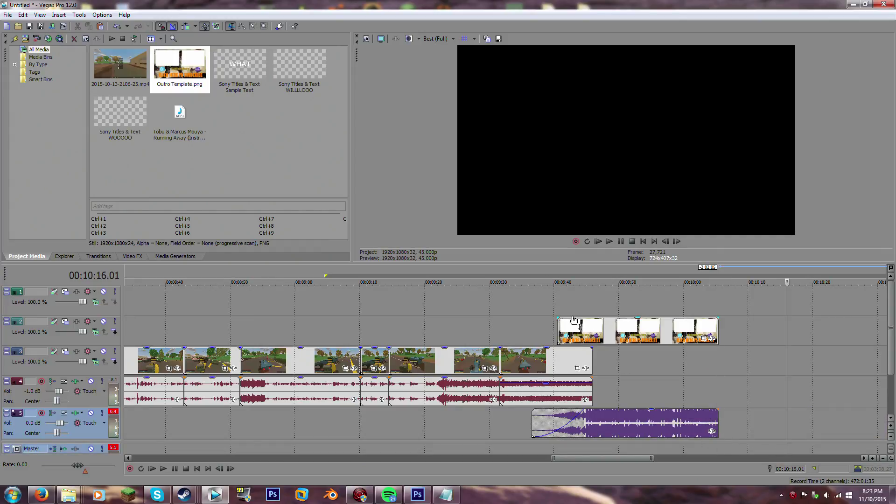
Place the cursor at the outro template's start, look over the YouTube channel's uploads in Firefox, and return to Vegas Pro
left_click(558, 299)
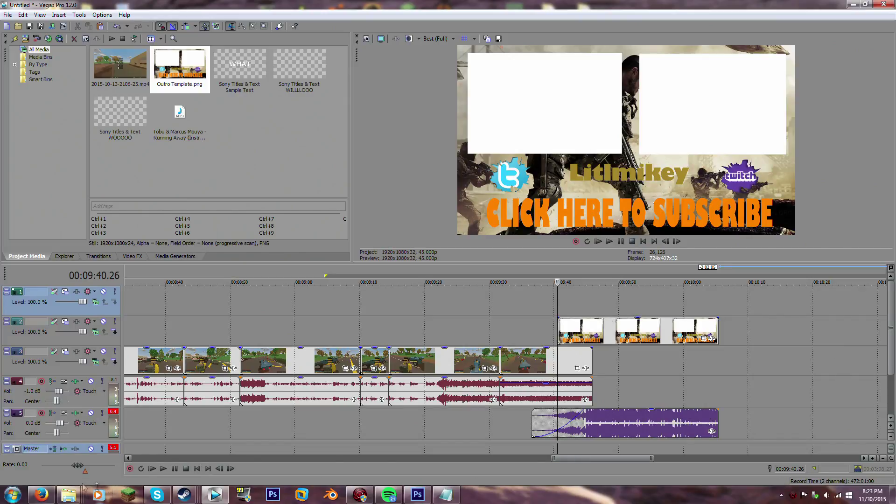
left_click(41, 494)
scroll(335, 190, "down", 8)
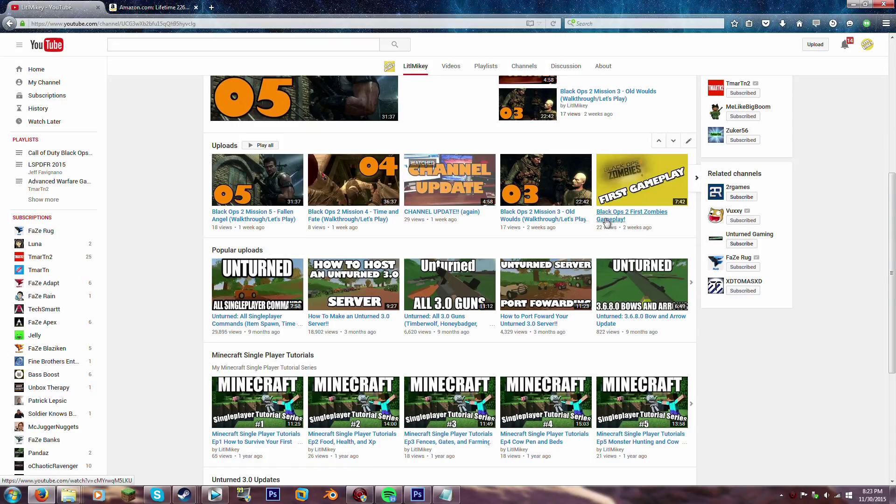
left_click(852, 4)
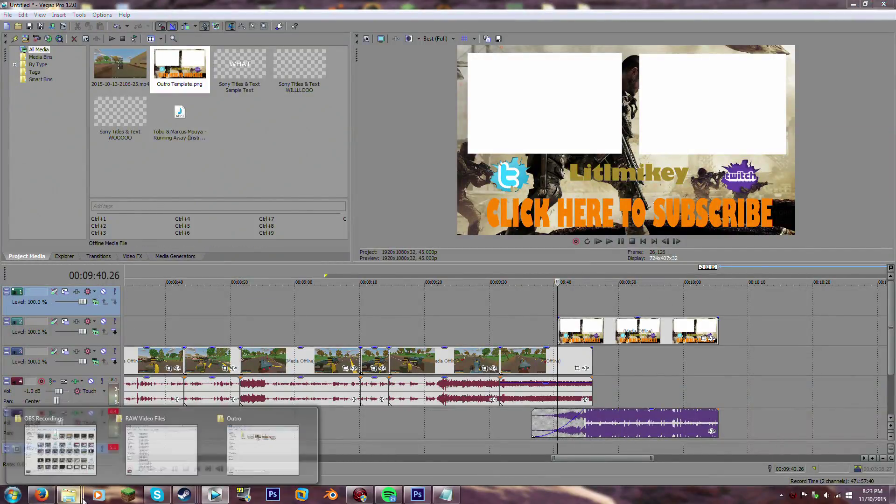
Open the Rendered Videos folder inside Youtube Recordings in Windows Explorer
mouse_move(69, 494)
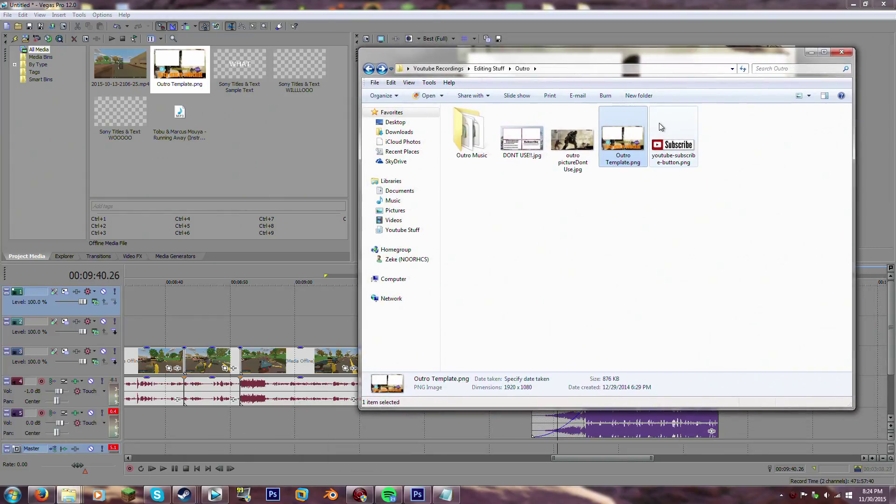
key("BackSpace")
key("BackSpace")
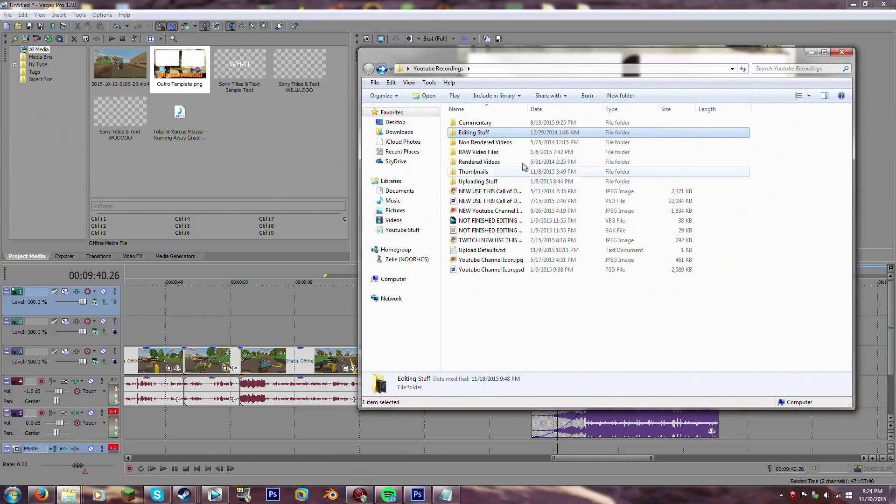
double_click(489, 161)
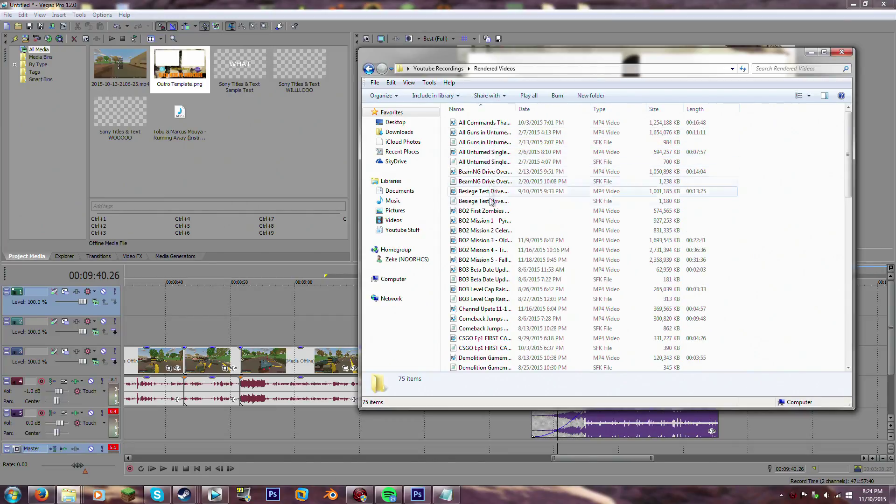
Add Channel Upate 11-16-15.mp4 to the empty video track above the outro template, starting at about 00:09:40
left_click(481, 211)
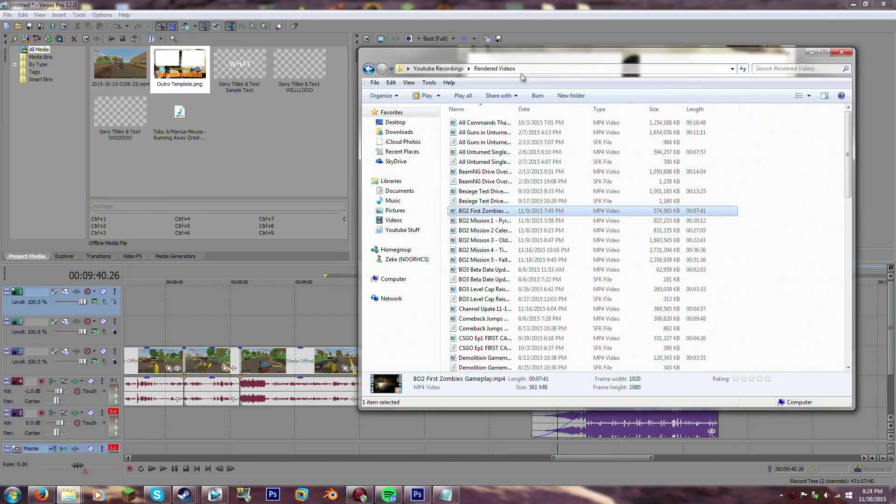
left_click_drag(529, 58, 592, 91)
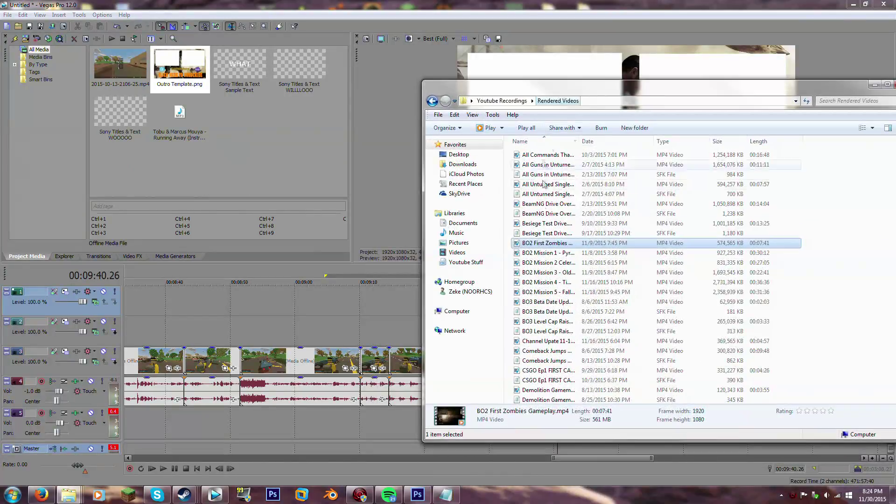
scroll(555, 266, "down", 4)
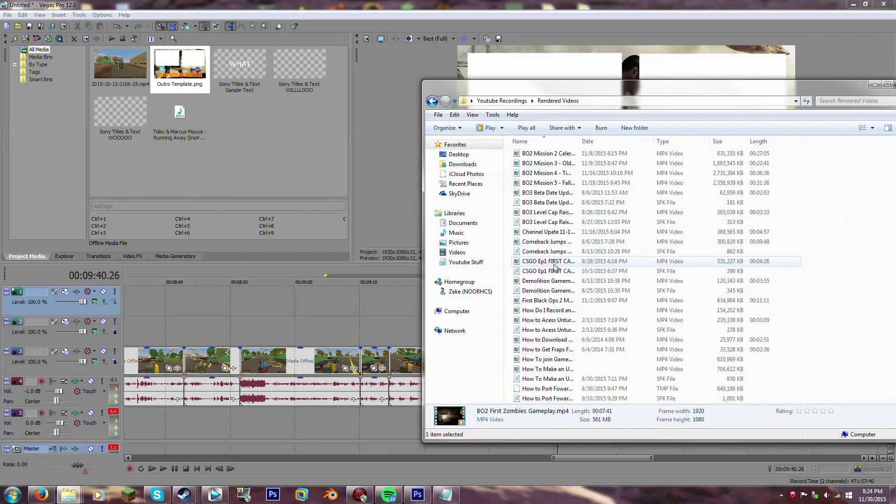
left_click(549, 234)
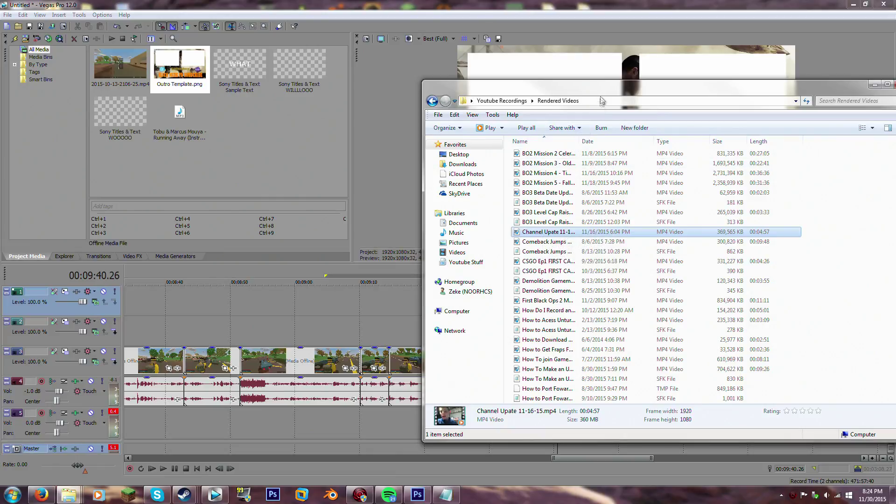
left_click_drag(602, 101, 895, 102)
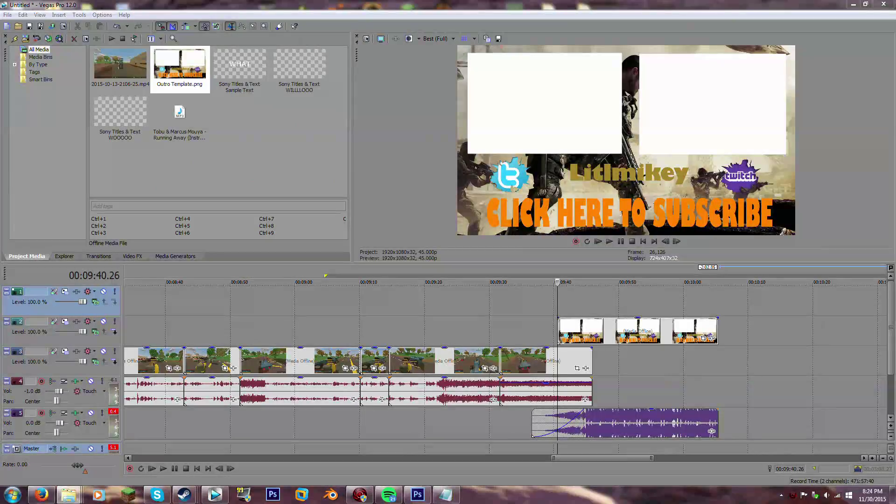
left_click_drag(887, 217, 564, 306)
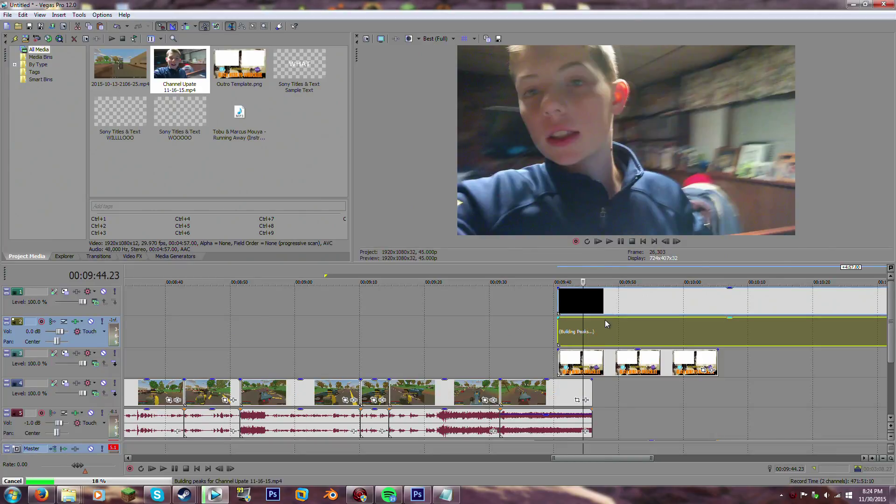
Delete the channel update clip's audio event together with its audio track, keeping the video
left_click_drag(611, 329, 575, 331)
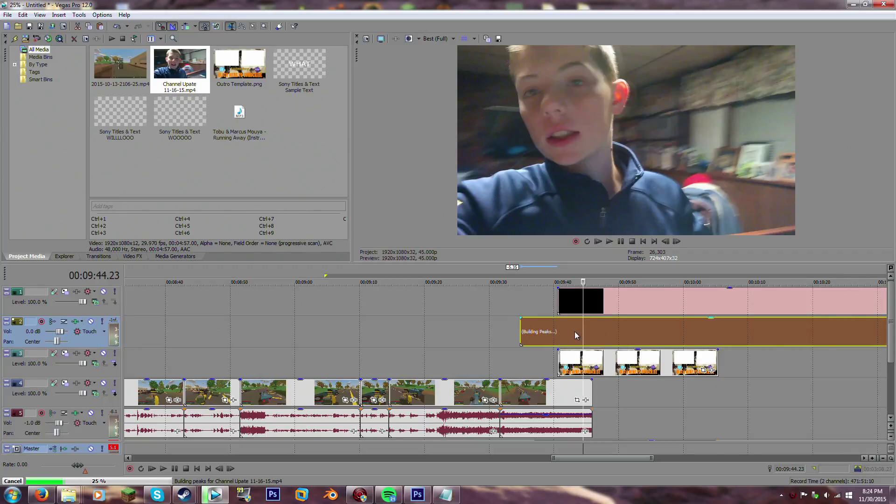
key("Delete")
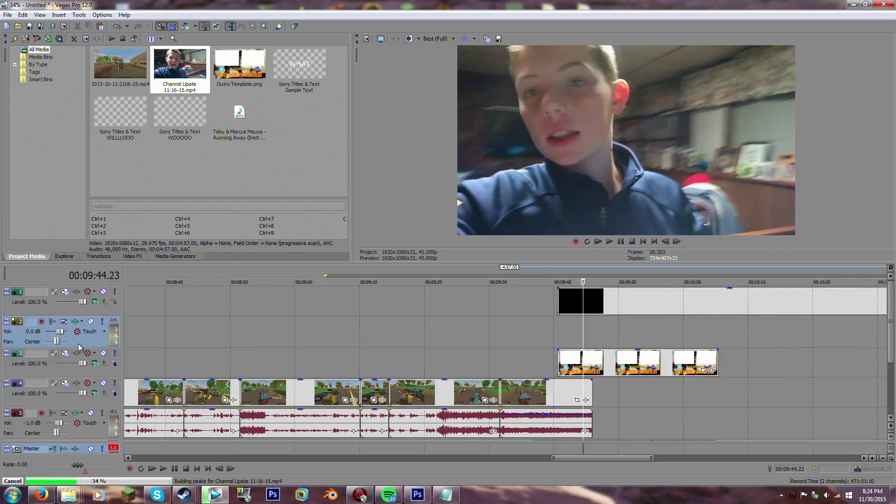
key("Delete")
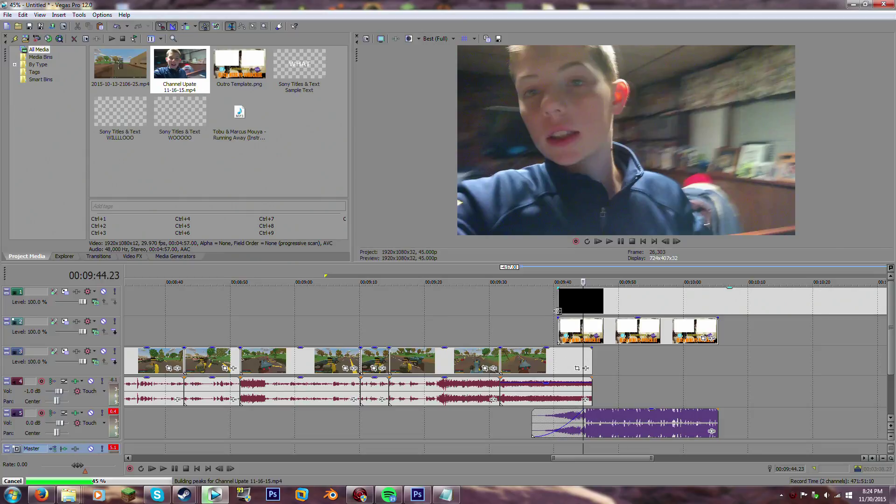
Shift the channel update clip earlier, split it at the outro template's start, and delete the part before the split
left_click(558, 310)
left_click_drag(696, 301, 572, 300)
scroll(591, 301, "down", 5)
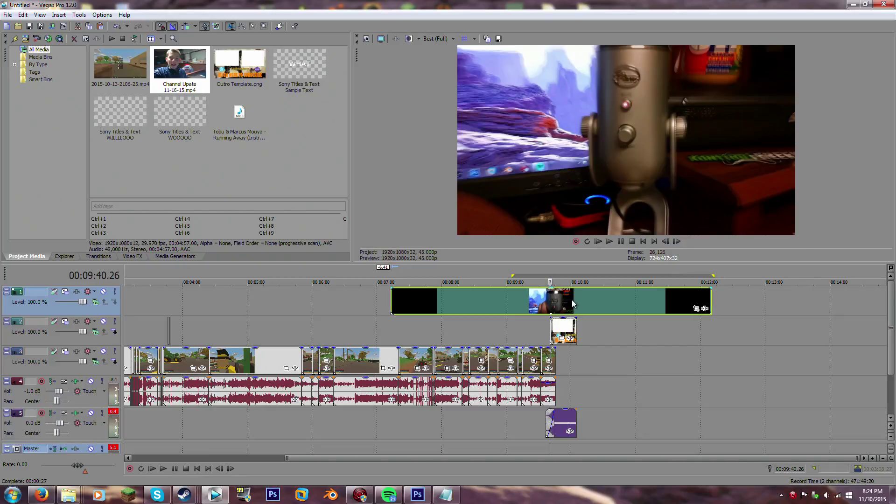
key("s")
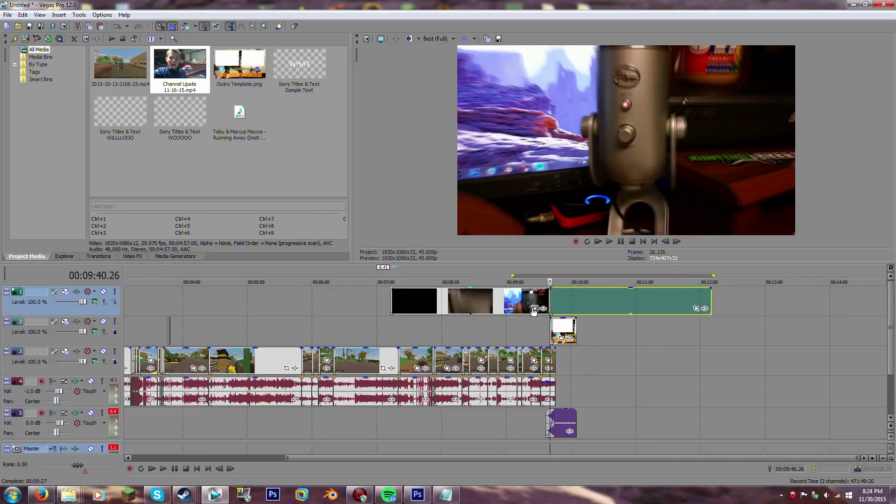
scroll(536, 345, "up", 5)
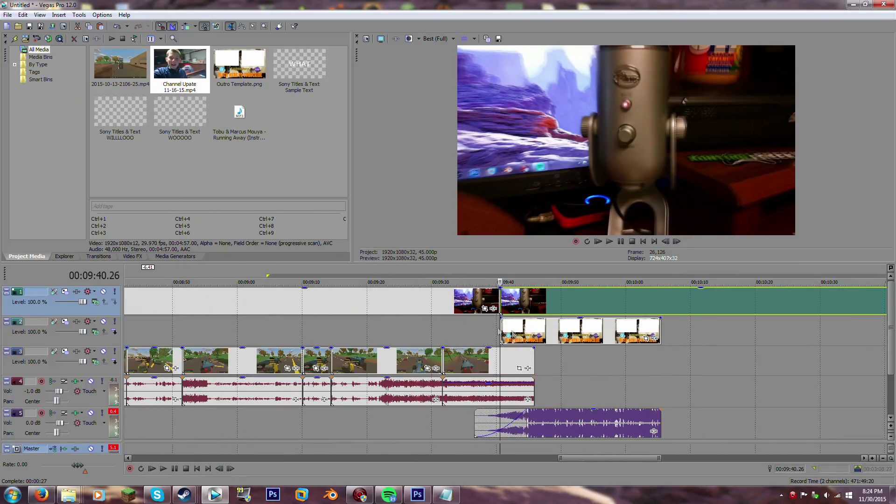
left_click(469, 305)
key("Delete")
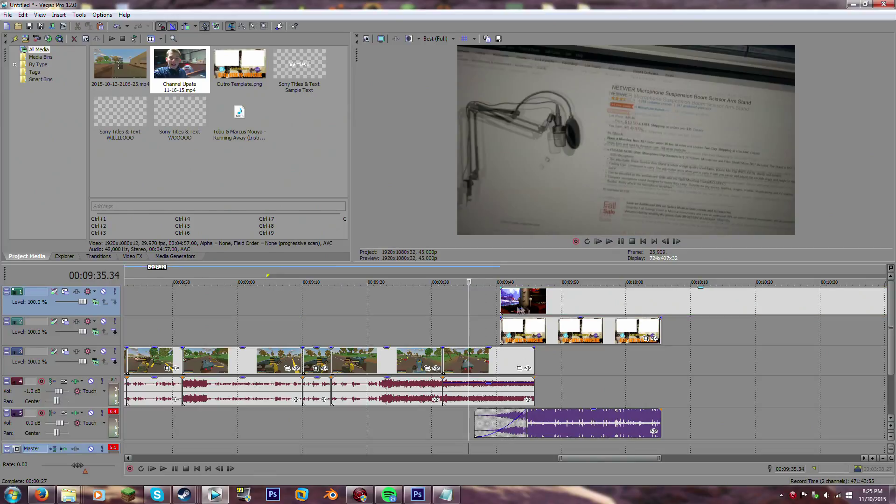
Split the channel update clip at the outro template's end, delete the remainder, and play part of the outro
left_click(502, 311)
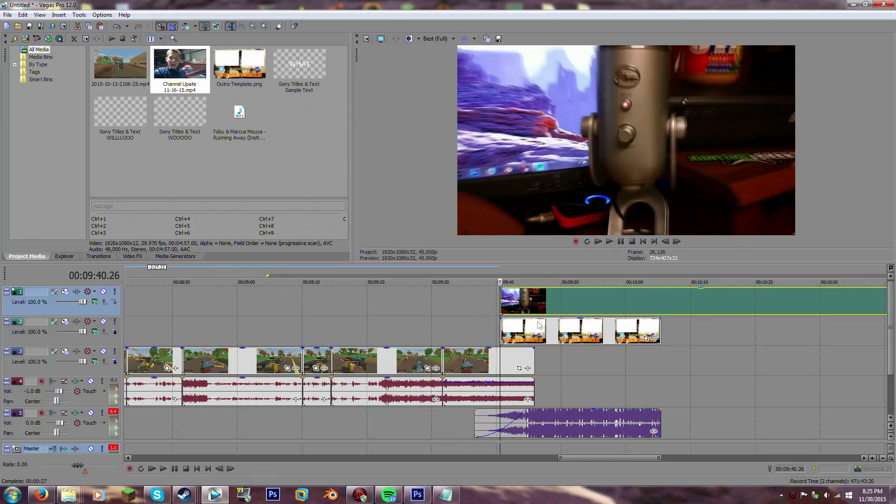
left_click(661, 301)
key("s")
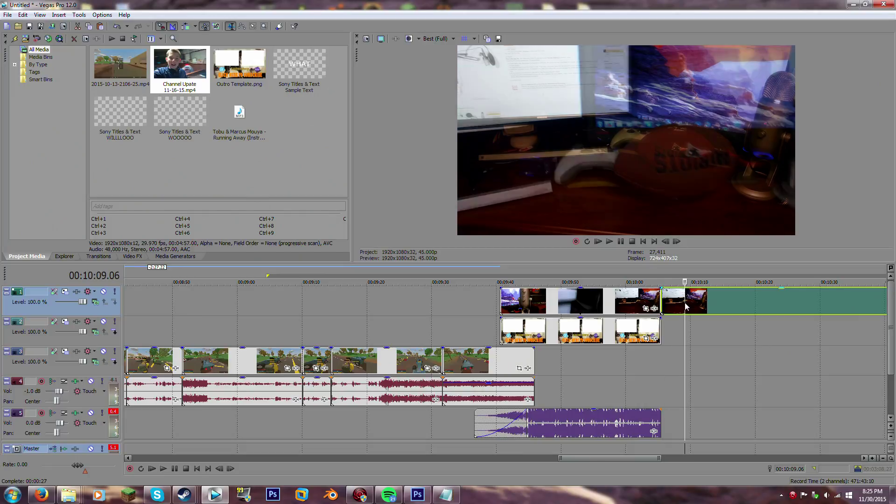
key("Delete")
key("space")
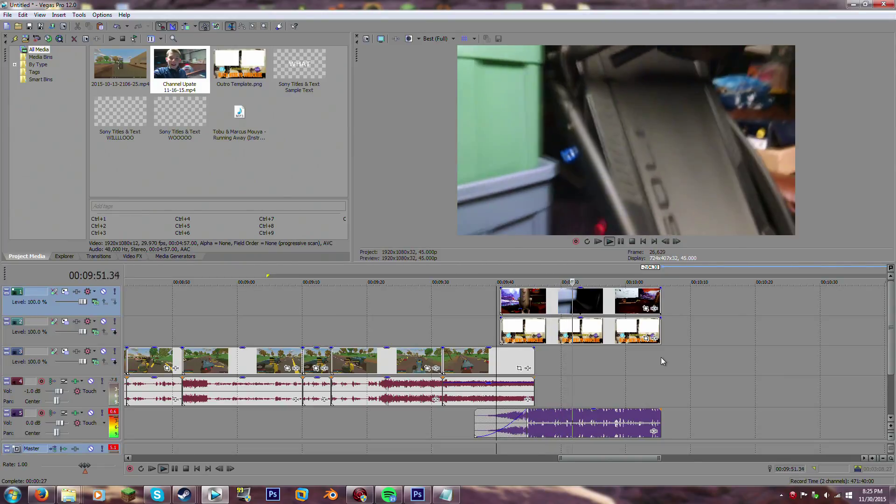
key("Return")
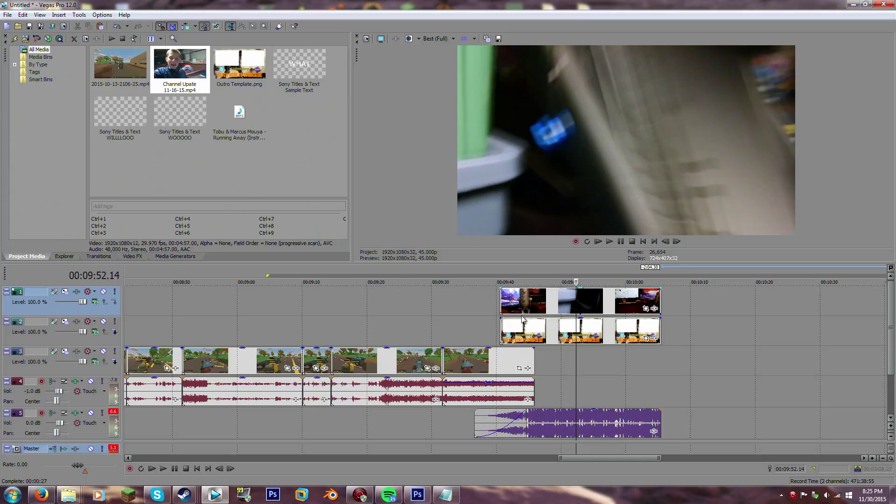
Insert a new empty video track above the channel update clip
scroll(600, 407, "down", 3)
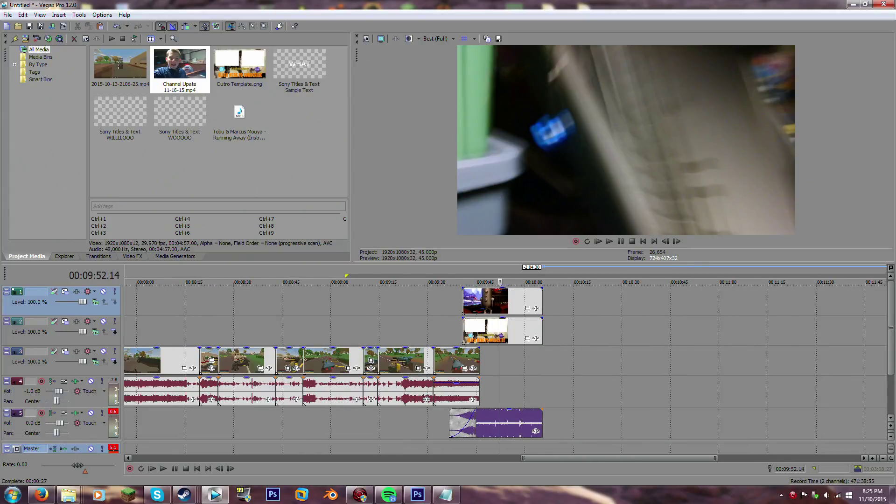
scroll(885, 366, "down", 2)
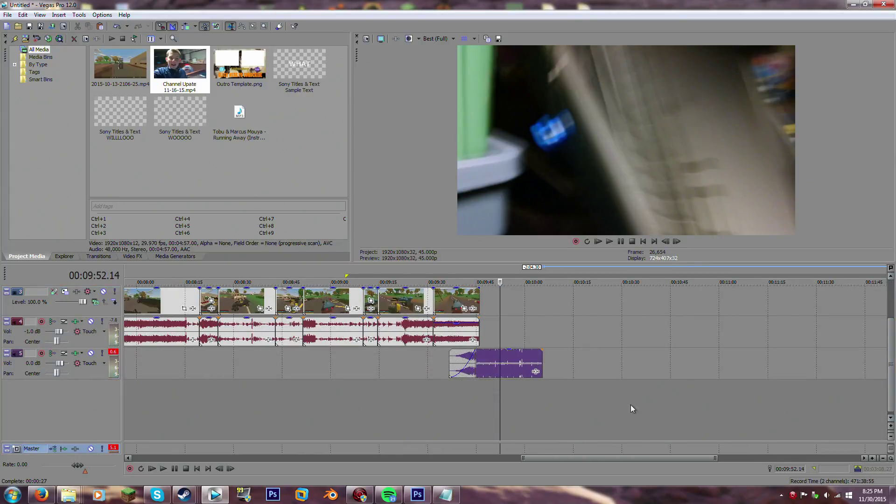
right_click(556, 395)
left_click(578, 418)
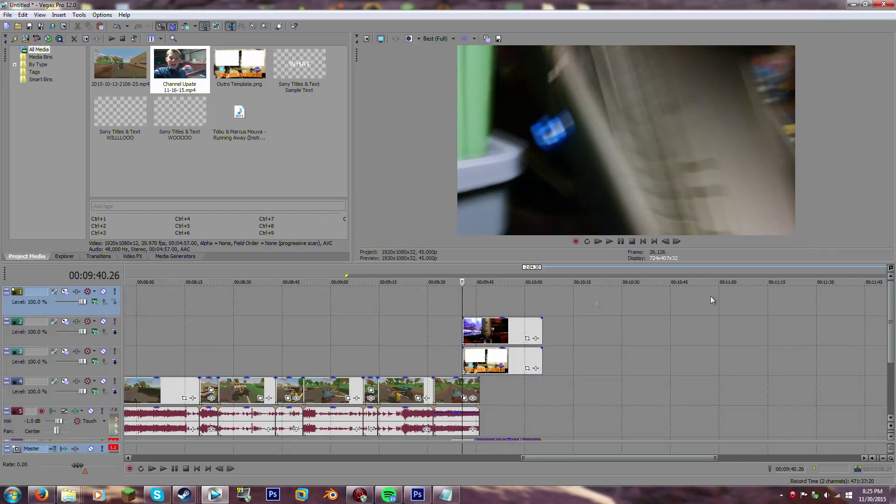
Add BO2 First Zombies Gameplay.mp4 from Rendered Videos to the new top track, aligned with the outro template's start at about 00:09:40
key("Up")
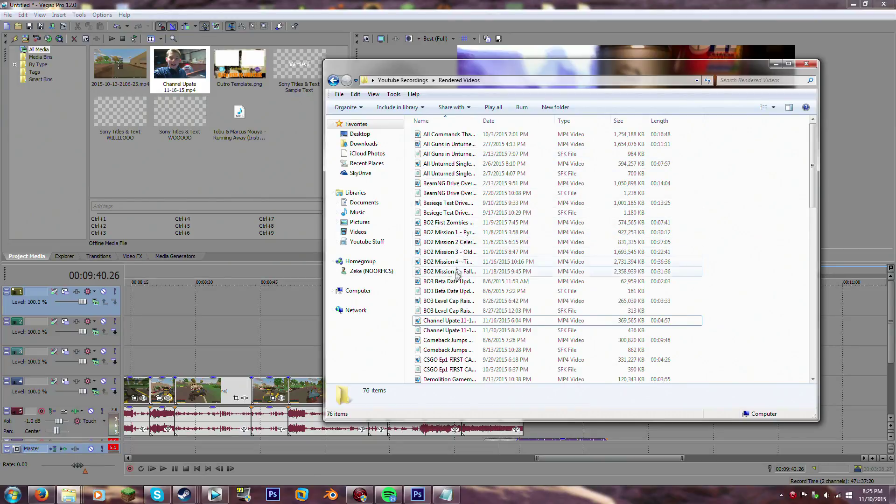
left_click(450, 224)
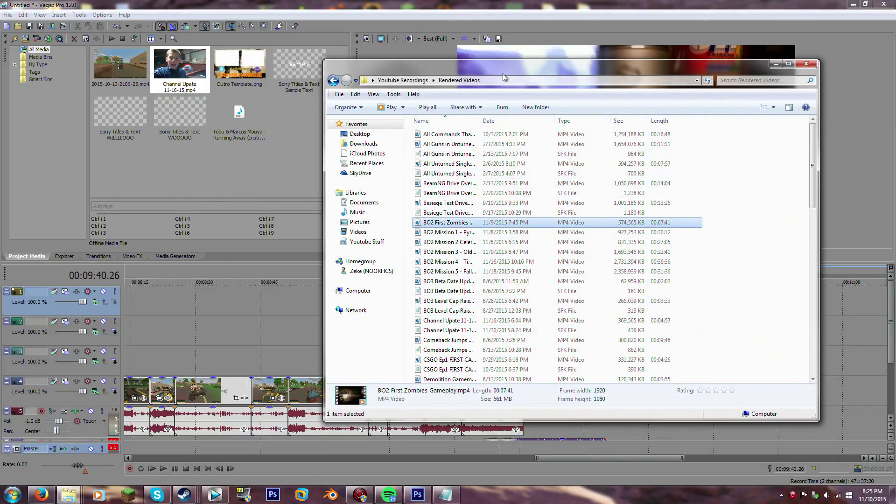
left_click_drag(504, 74, 209, 38)
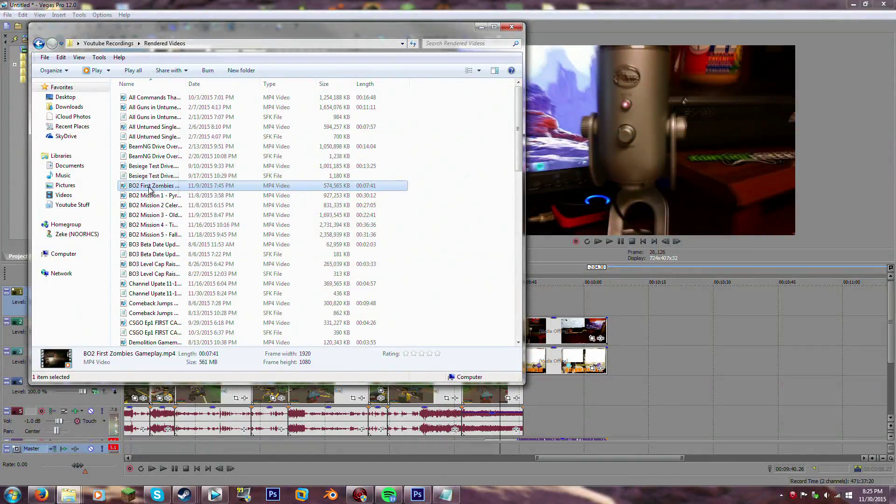
left_click_drag(149, 189, 558, 303)
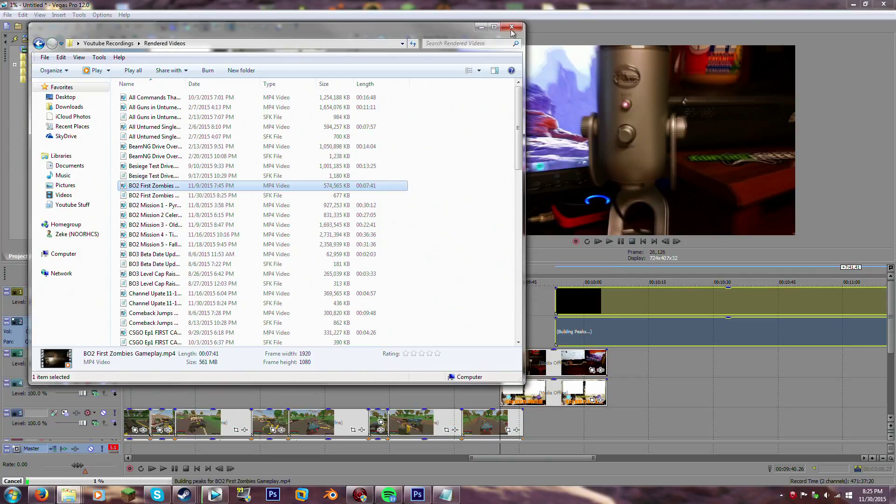
left_click(481, 26)
left_click_drag(634, 303, 558, 305)
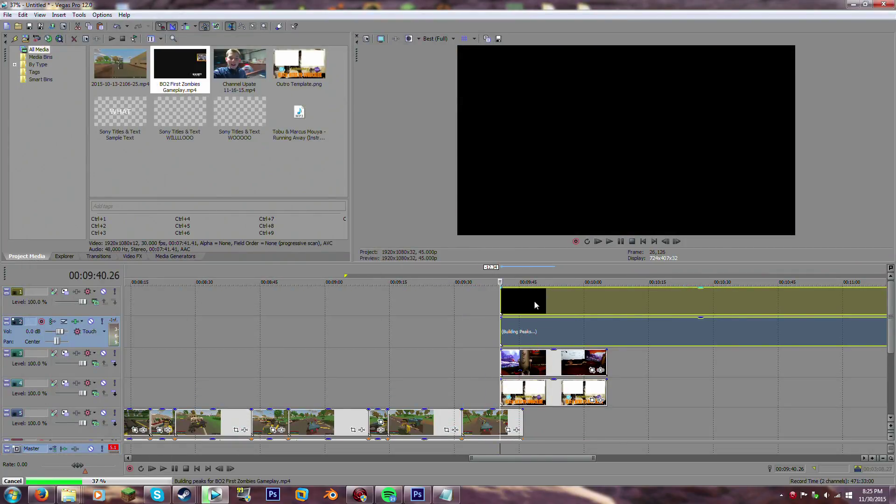
Delete the BO2 First Zombies Gameplay clip's audio event and its audio track
left_click(510, 336)
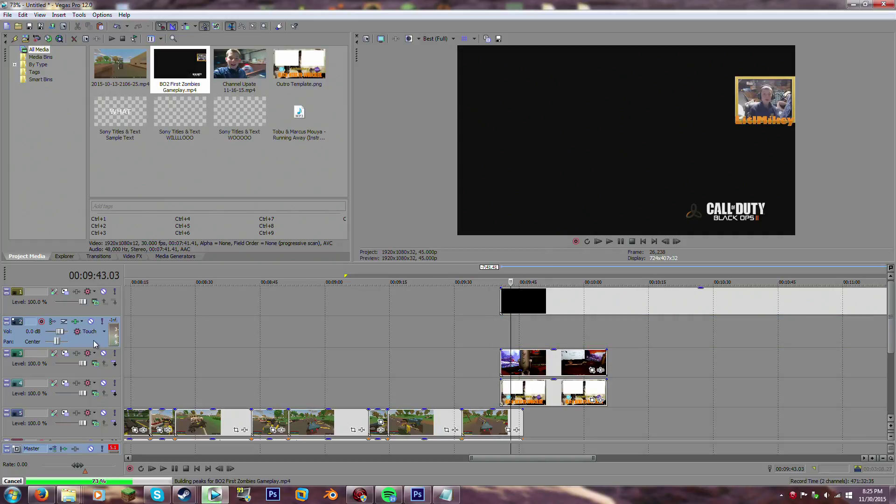
left_click_drag(93, 344, 93, 441)
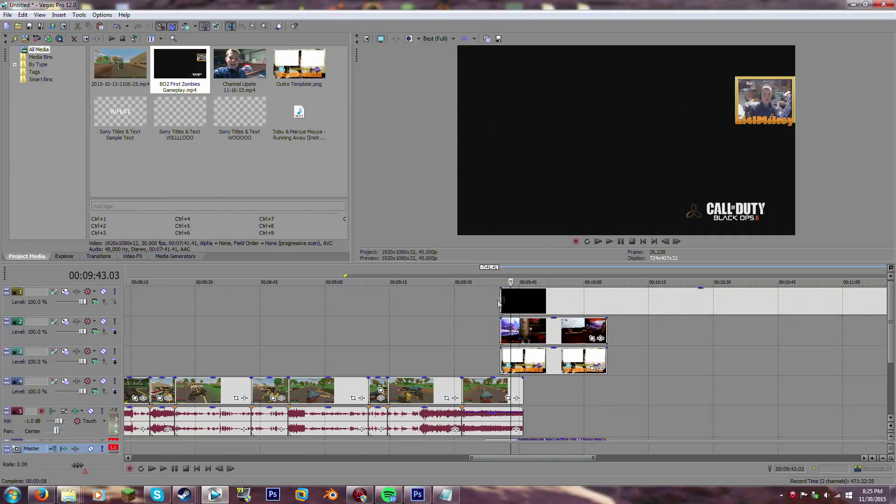
Slide the BO2 First Zombies Gameplay clip earlier so mid-gameplay footage covers the outro, then split it at the template's start and delete the earlier part
left_click(497, 303)
left_click_drag(619, 312, 280, 306)
scroll(559, 301, "down", 6)
left_click_drag(559, 300, 356, 291)
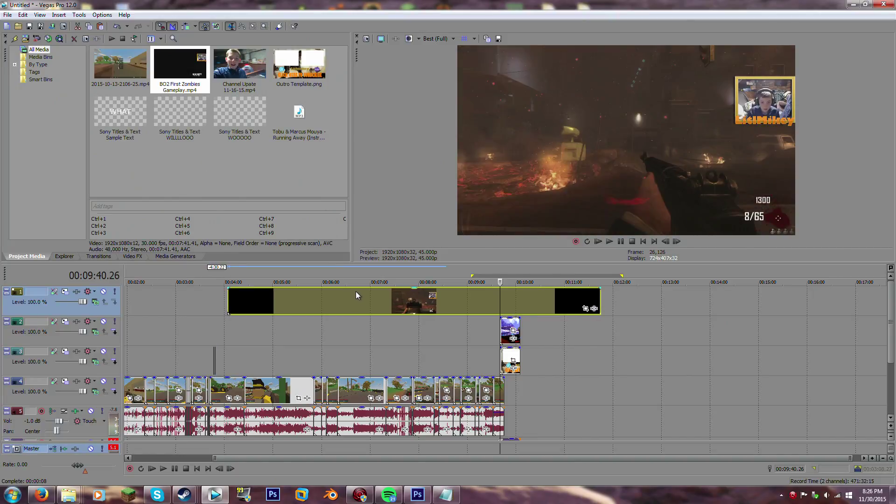
key("s")
left_click(489, 304)
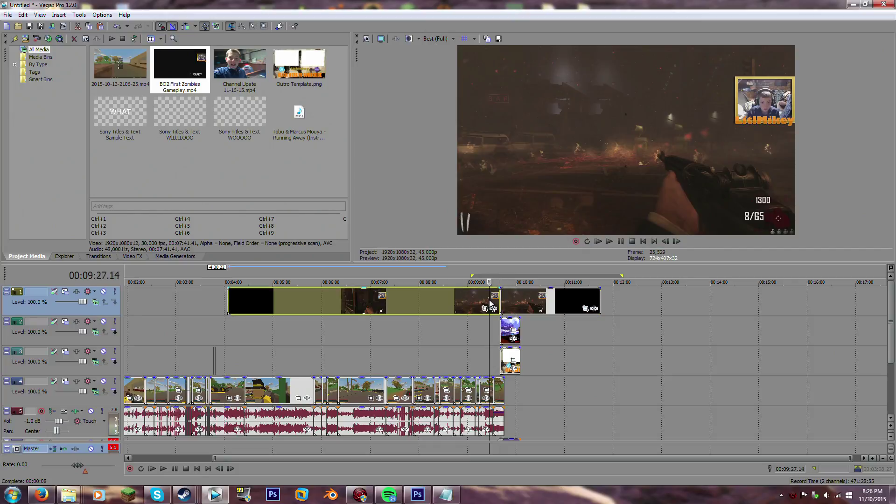
key("Delete")
Split the BO2 First Zombies Gameplay clip at the outro template's end and delete the remainder
left_click(520, 305)
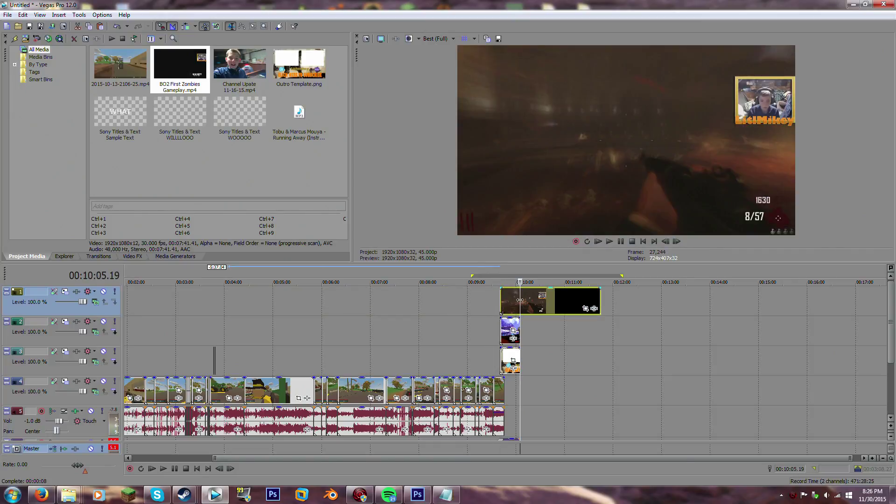
key("s")
left_click(546, 298)
key("Delete")
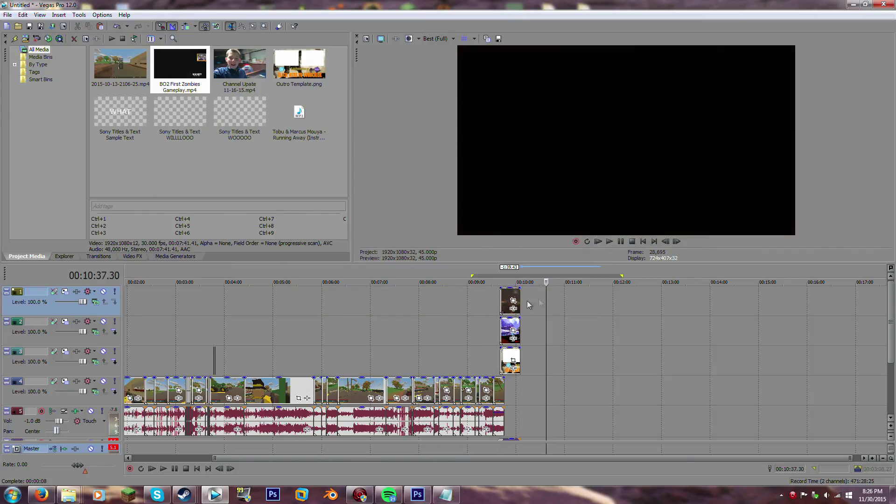
Play the trimmed BO2 clip from the outro's start and check the stacked outro clips
left_click(502, 311)
scroll(515, 332, "up", 3)
key("space")
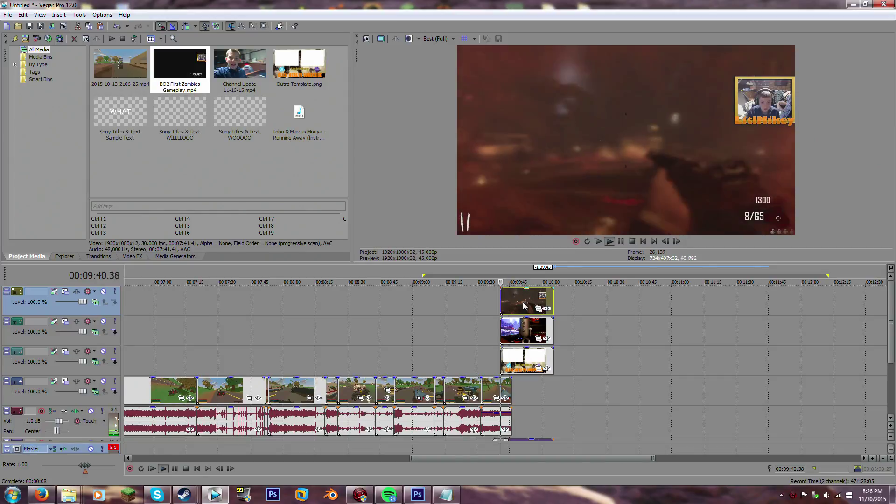
left_click(515, 307)
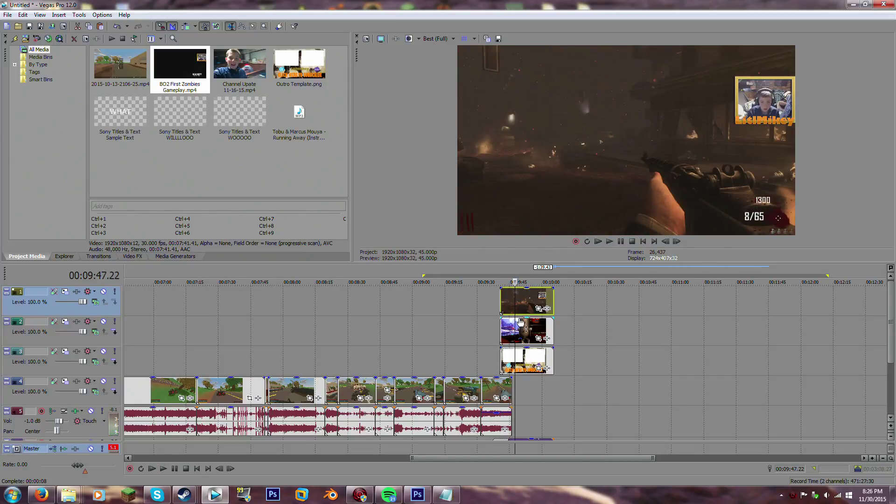
left_click(519, 335)
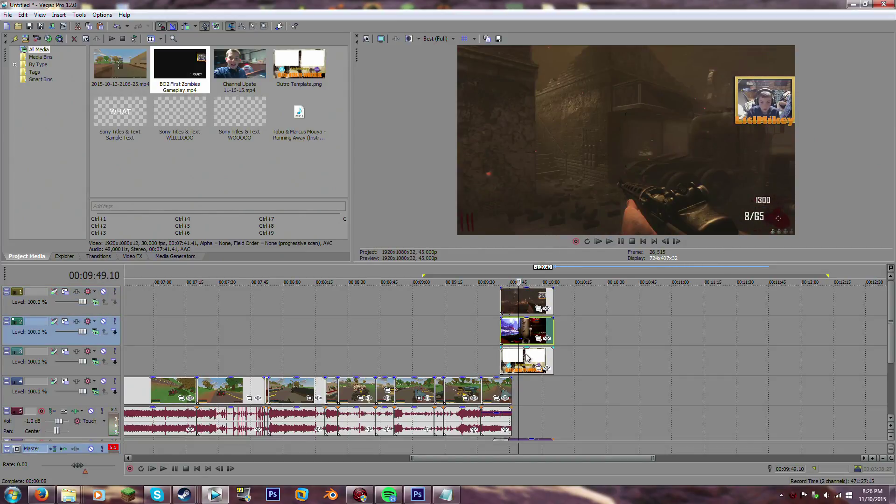
left_click(502, 302)
key("space")
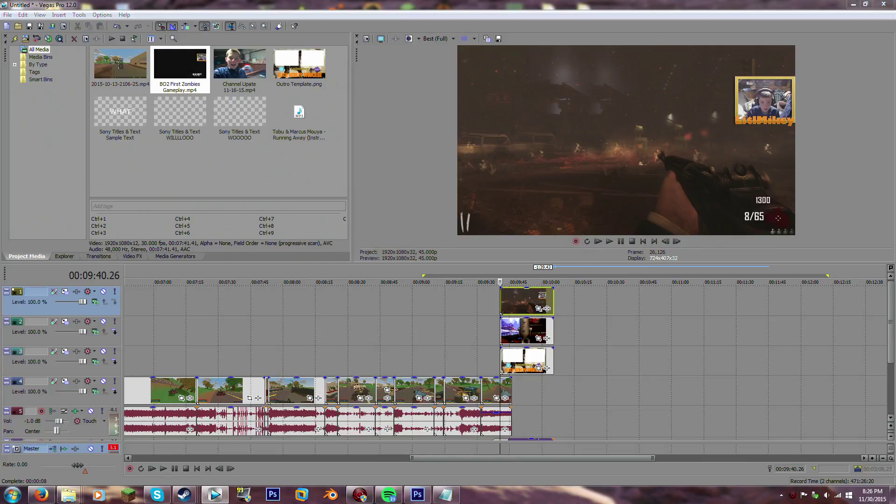
Open Event Pan/Crop for the BO2 First Zombies Gameplay clip and apply the Right Video preset
left_click(539, 309)
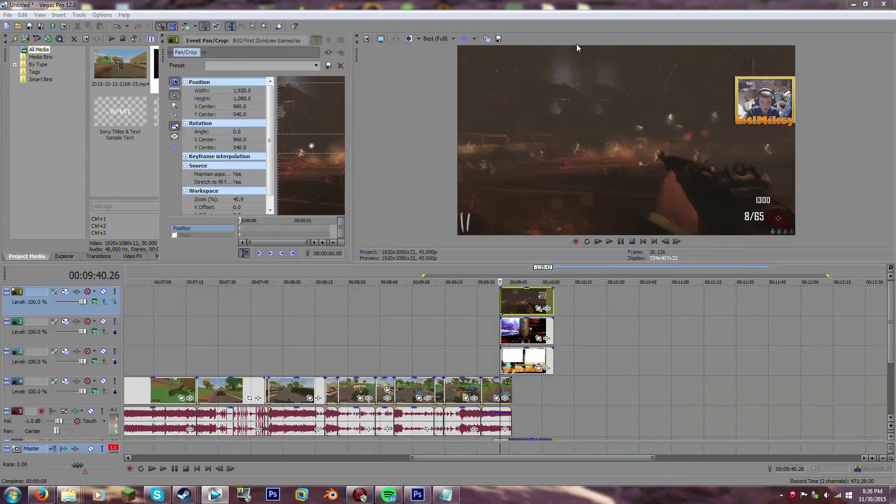
left_click_drag(576, 47, 616, 76)
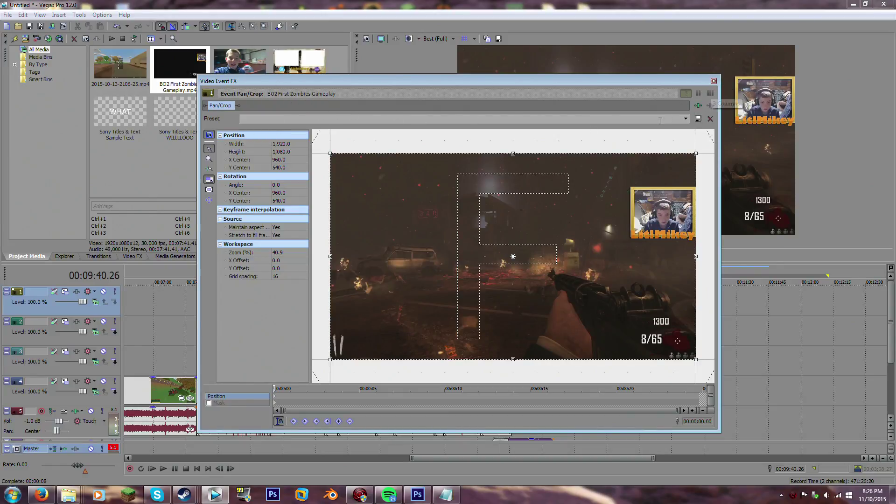
left_click(685, 119)
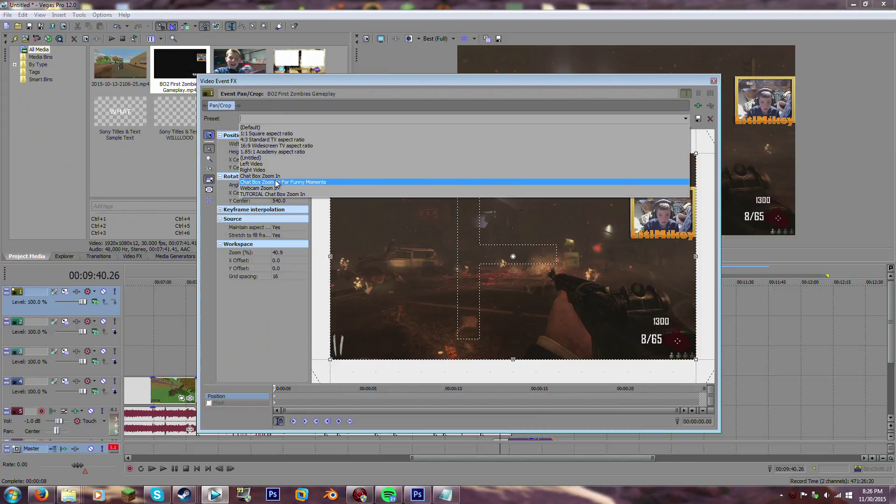
left_click(257, 171)
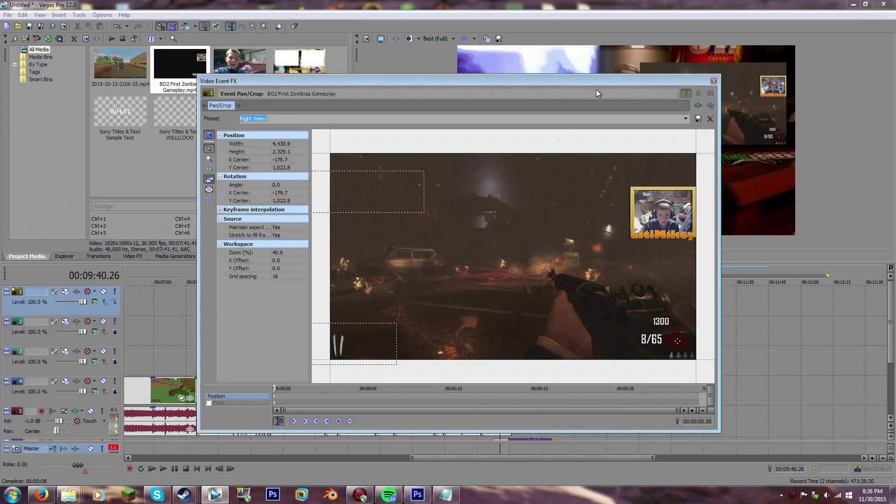
Restore the BO2 clip's pan/crop frame to its full default size
left_click_drag(601, 82, 622, 97)
scroll(523, 249, "down", 5)
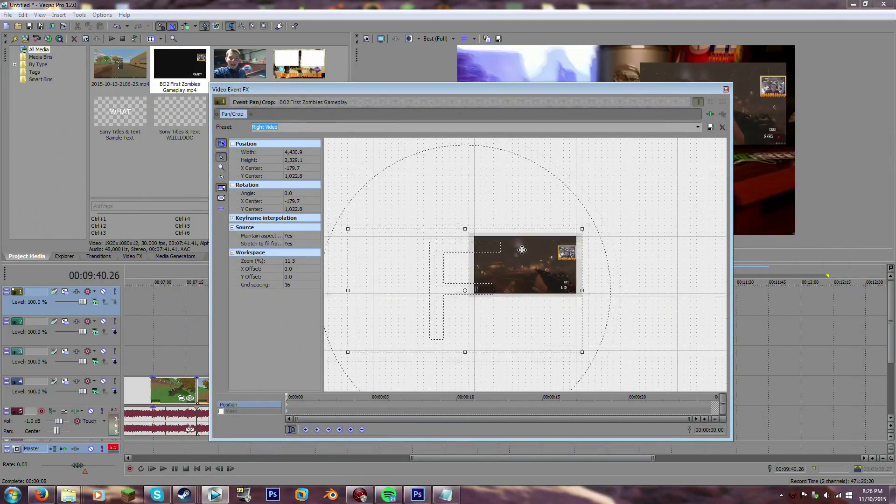
right_click(512, 267)
left_click(527, 276)
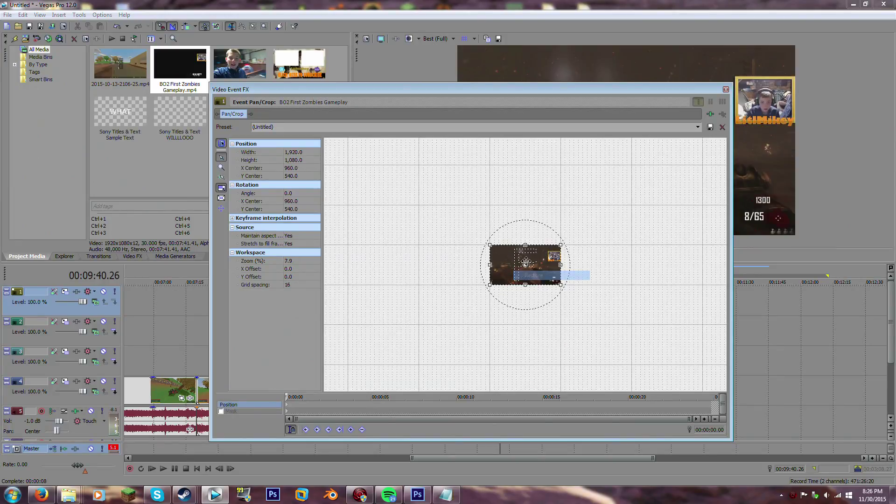
scroll(545, 252, "up", 6)
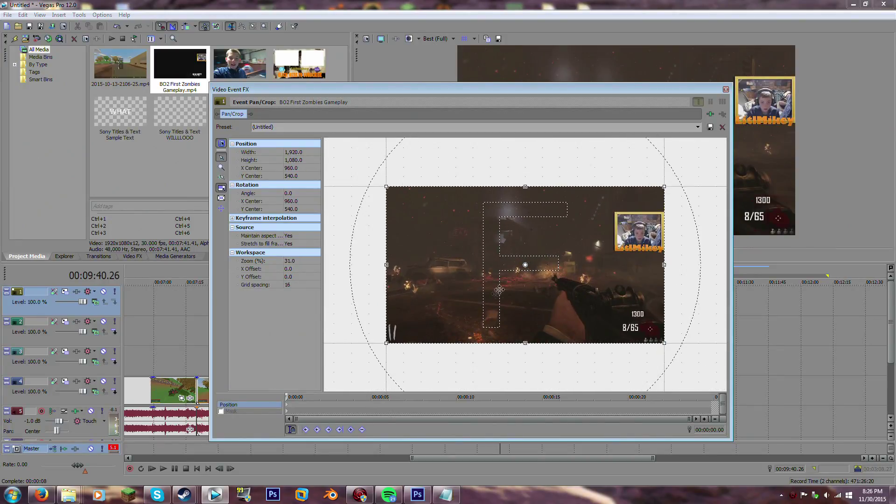
Enlarge the BO2 clip's crop frame from its lower-left corner to about 5,082 by 2,858.6, shrinking the video into the picture's upper-right area
left_click_drag(383, 346, 356, 356)
right_click(407, 331)
left_click(419, 336)
scroll(356, 356, "down", 5)
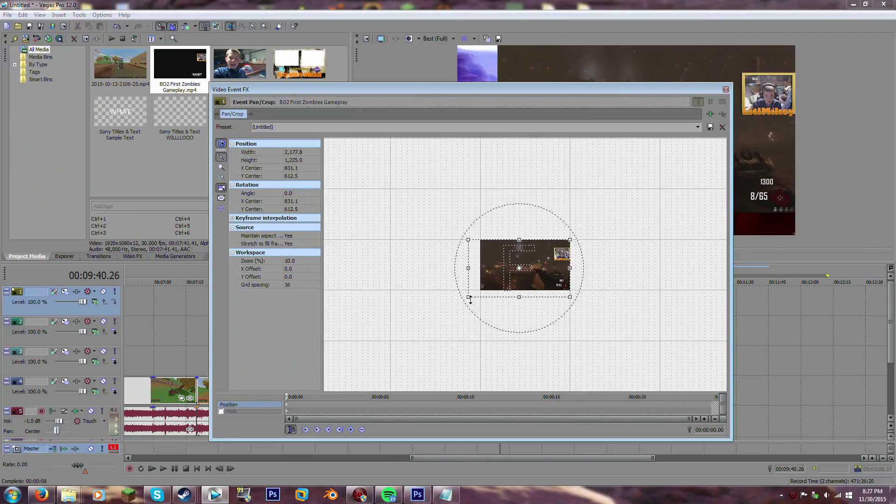
left_click_drag(470, 296, 331, 373)
left_click_drag(601, 93, 580, 172)
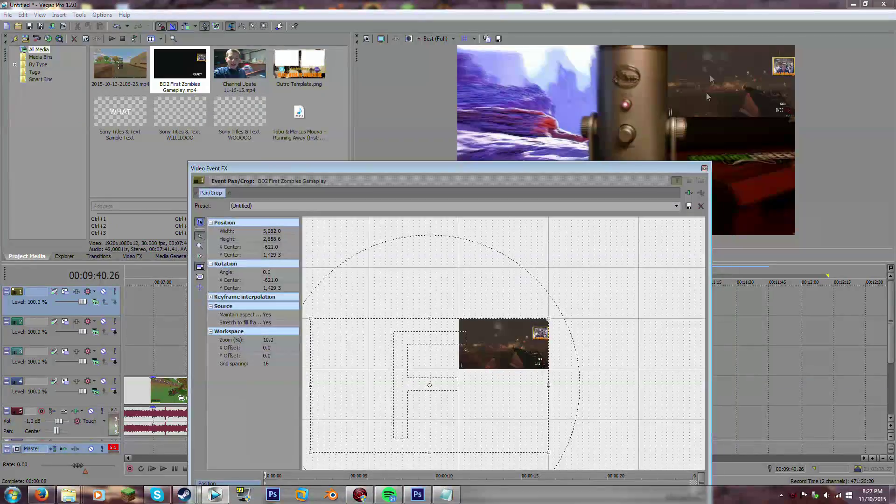
left_click_drag(647, 165, 647, 129)
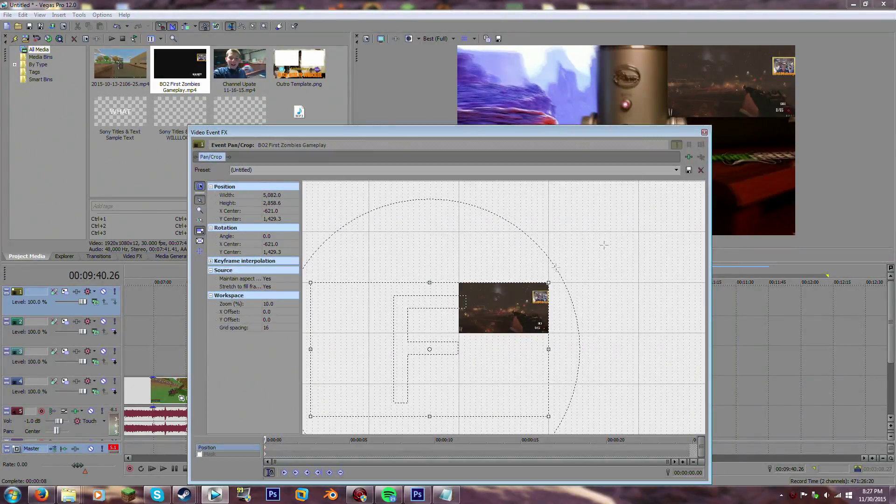
Restore the BO2 clip's crop frame, apply the Right Video preset, and close the Pan/Crop window
right_click(496, 336)
left_click(506, 341)
left_click(676, 169)
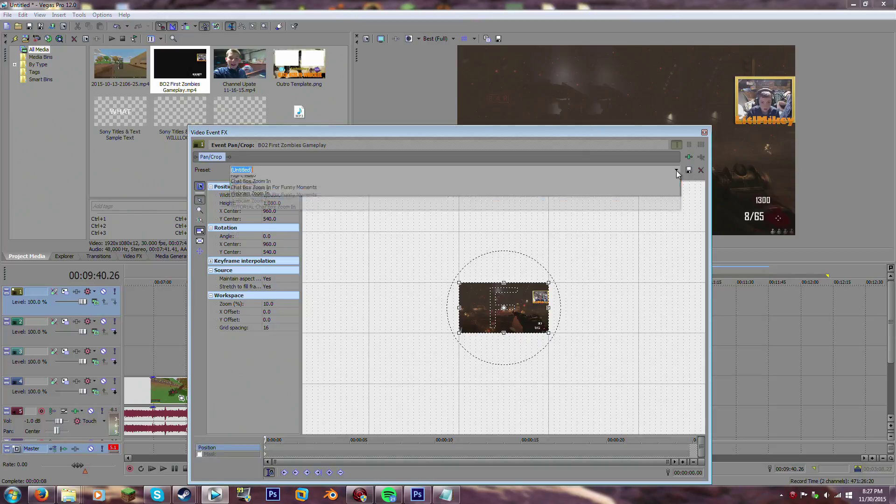
left_click(452, 221)
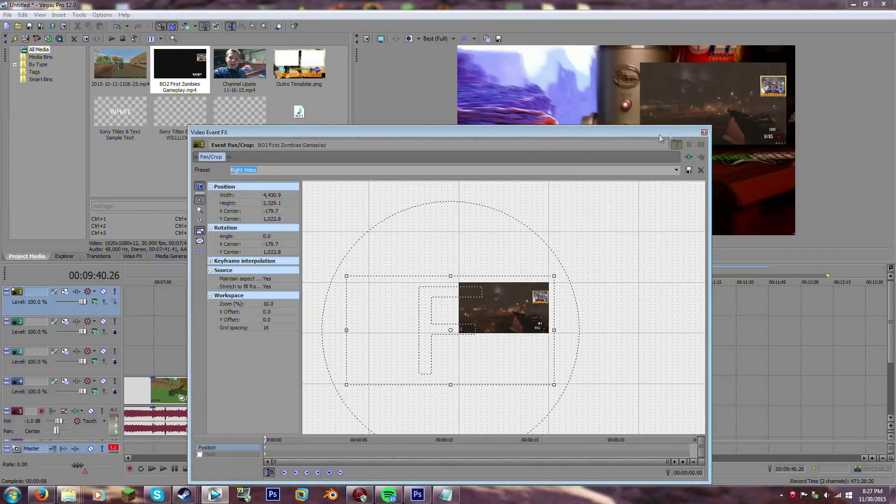
left_click(704, 133)
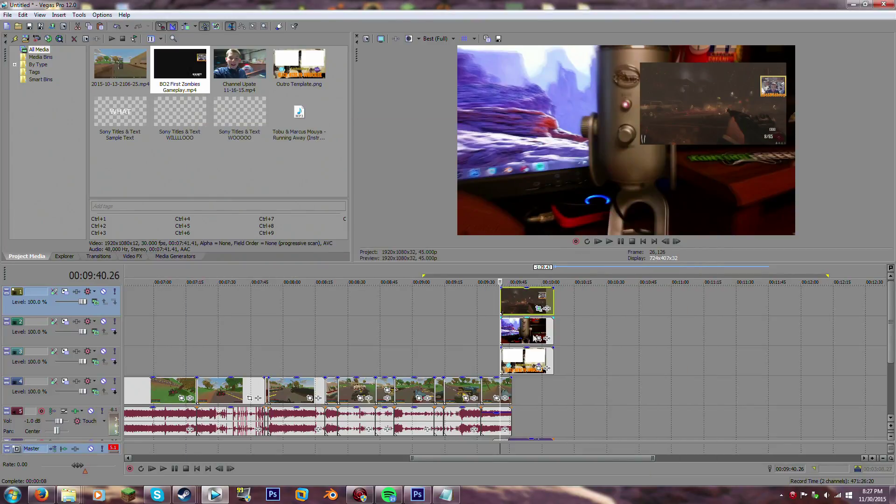
Apply the Left Video pan/crop preset to the channel update clip and close its Pan/Crop window
left_click(537, 338)
left_click(676, 169)
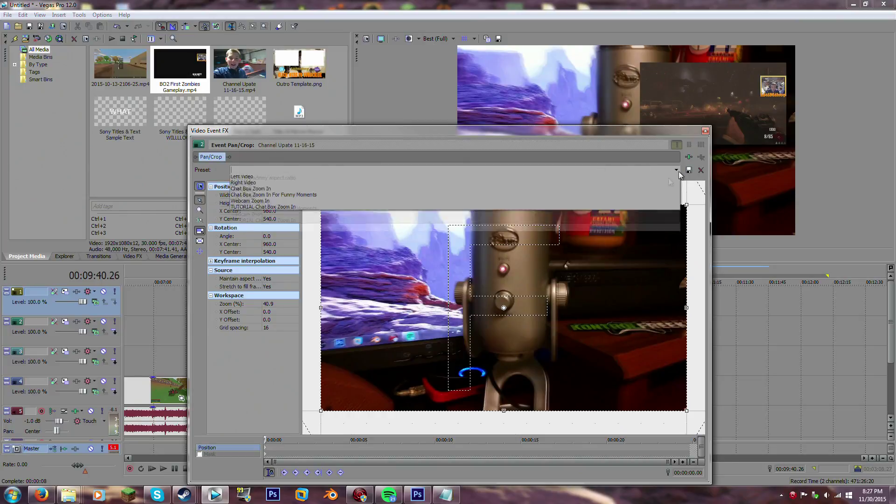
left_click(301, 215)
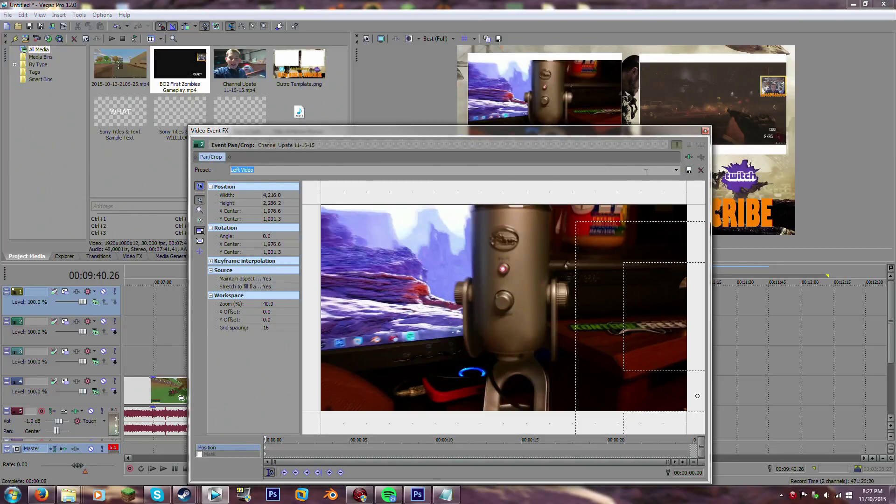
left_click(705, 131)
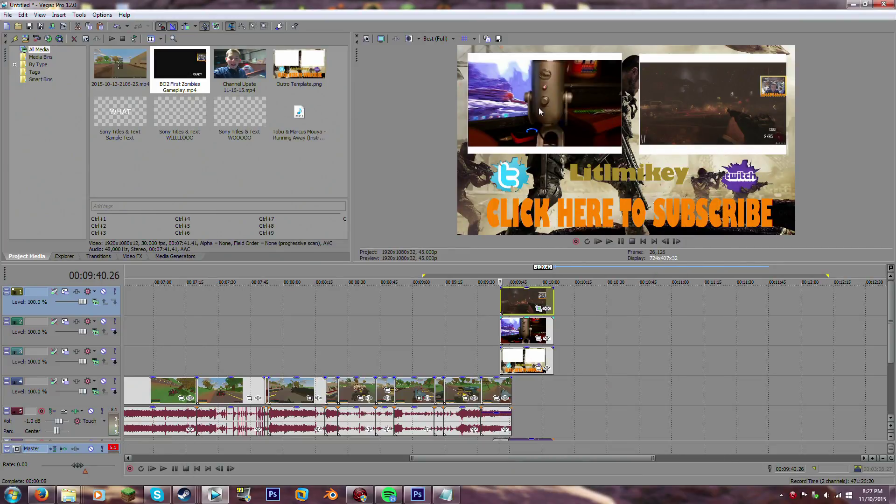
Play the transition from the end of the gameplay into the outro, starting at about 00:09:29
left_click(475, 334)
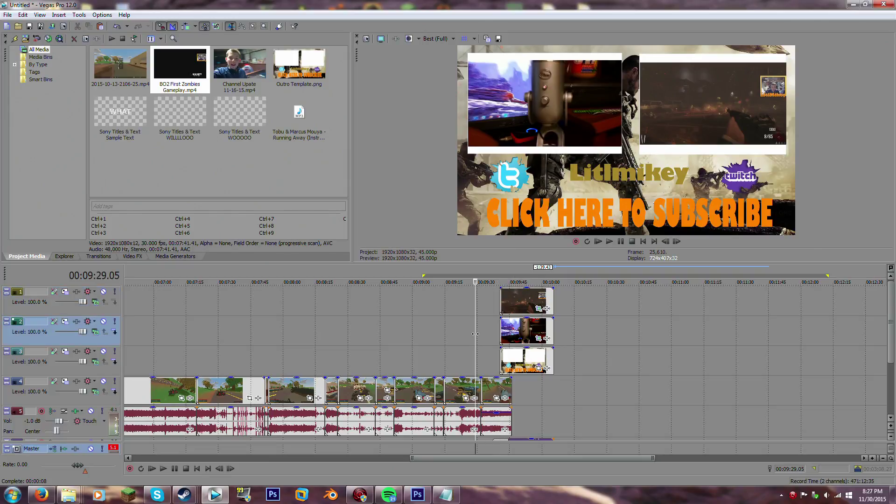
key("space")
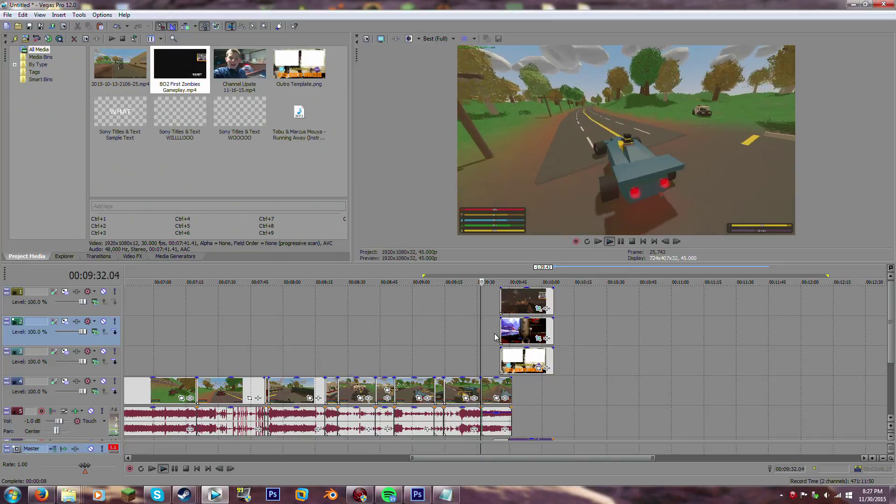
left_click(493, 337)
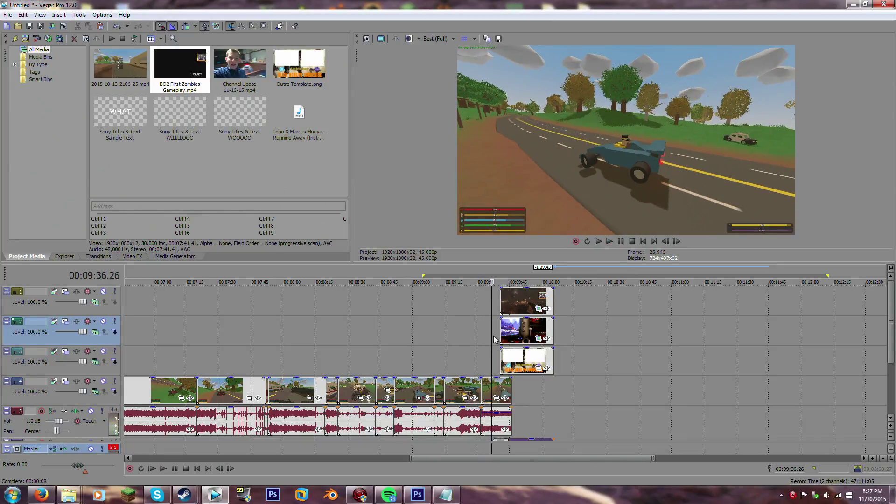
key("space")
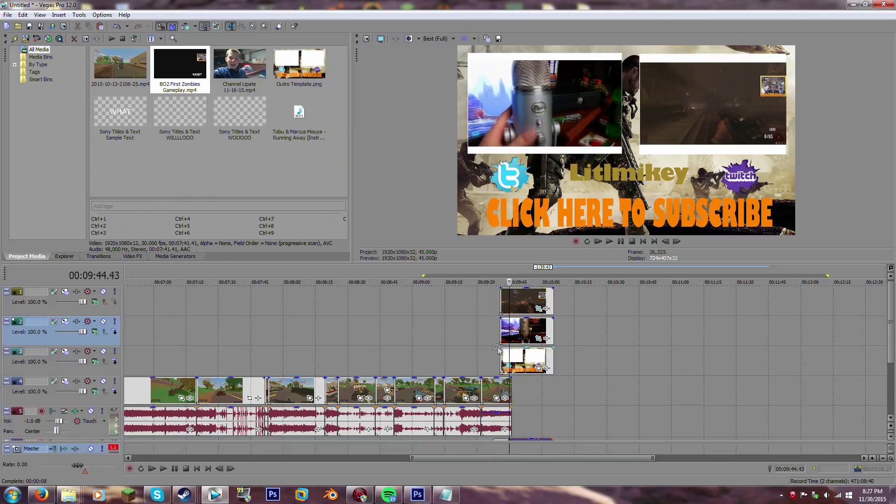
Select both outro videos and the outro template together, leaving the music unselected, and give them a fade-in of about 00:00:05.16
scroll(586, 383, "up", 3)
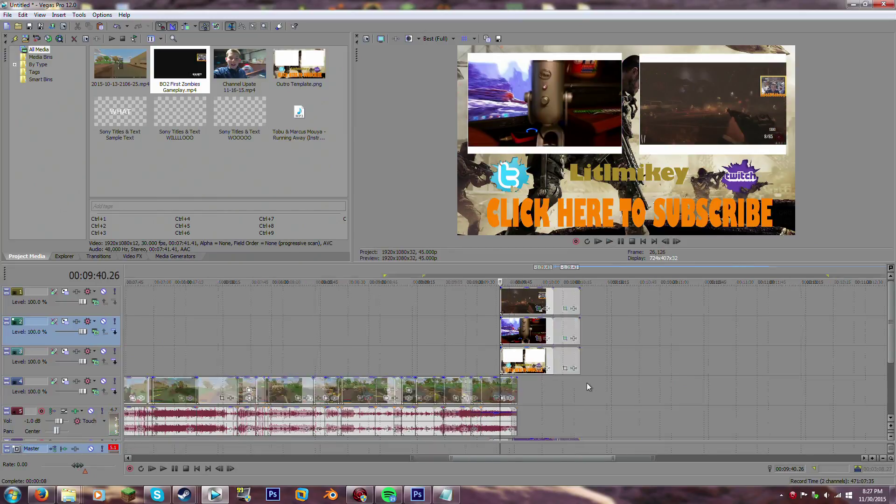
left_click(515, 296)
left_click(522, 343, "ctrl")
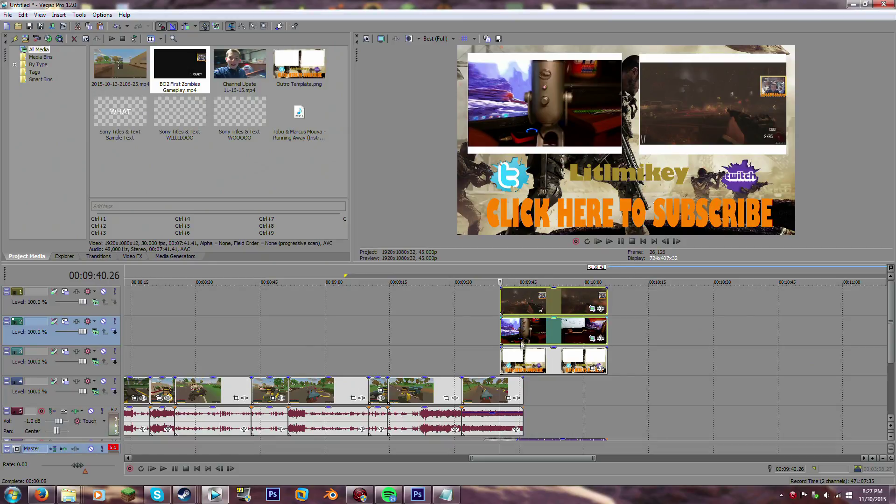
left_click(524, 355, "ctrl")
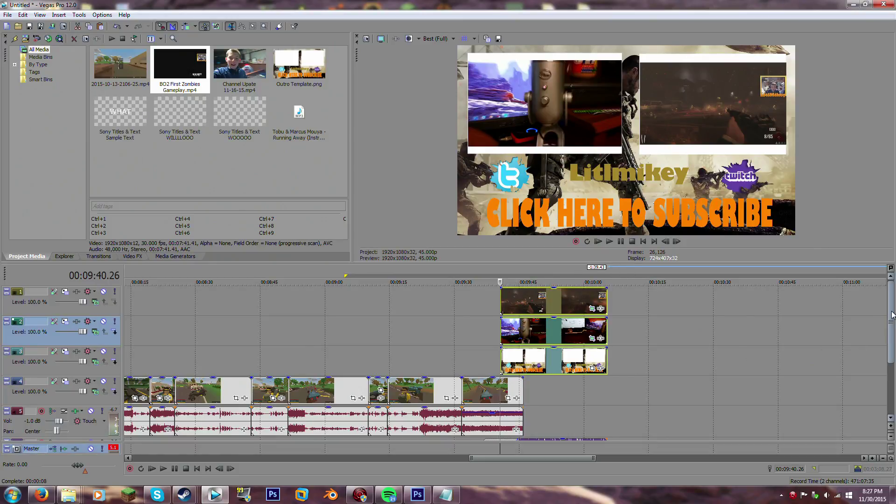
scroll(892, 315, "down", 1)
left_click(547, 425, "ctrl")
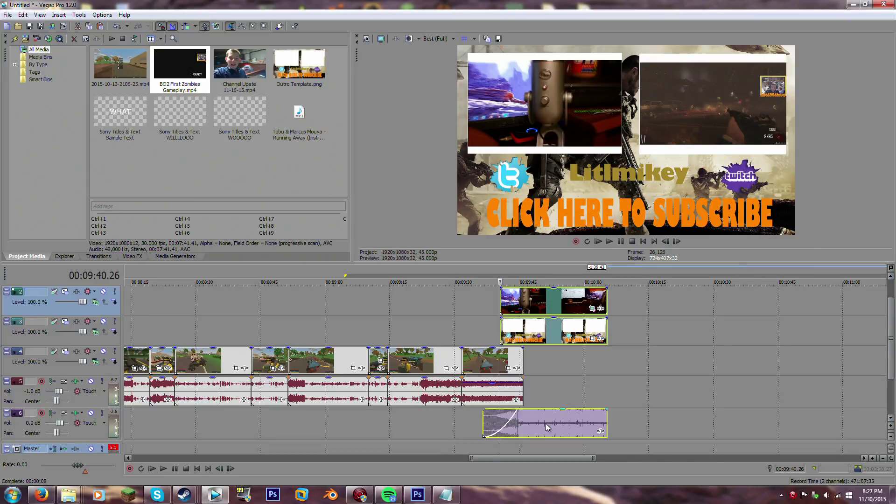
left_click(545, 416, "ctrl")
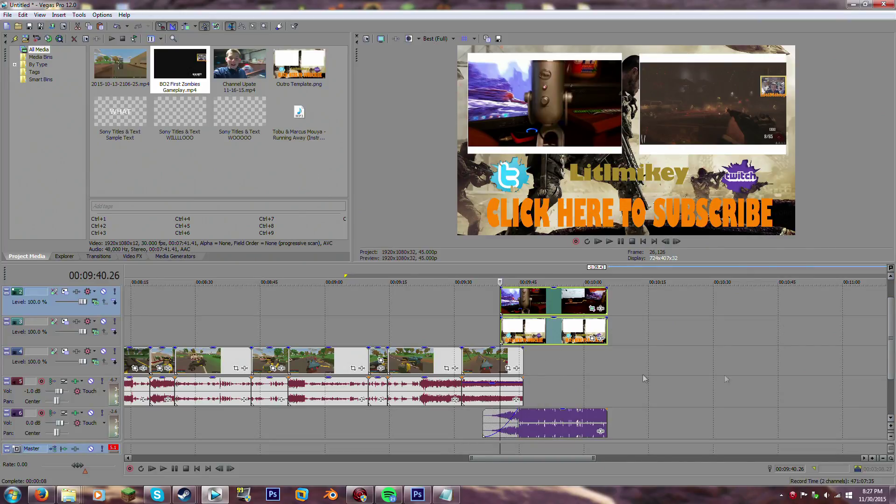
scroll(886, 339, "up", 1)
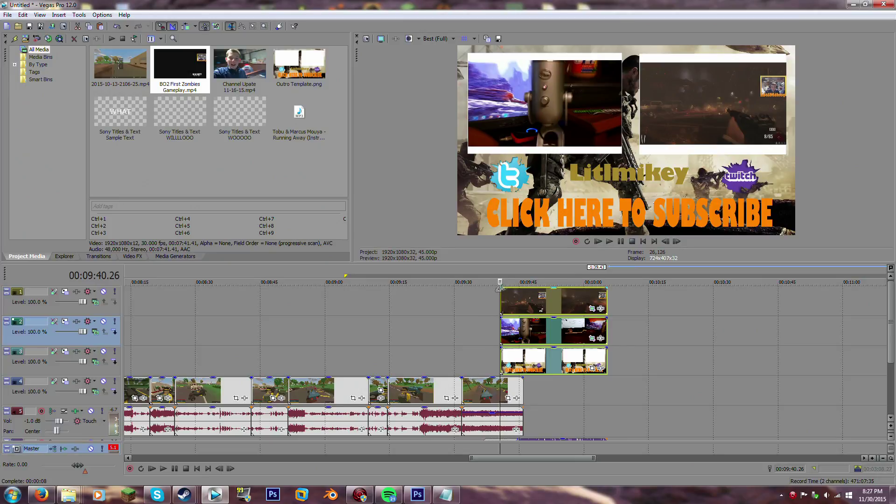
left_click_drag(501, 288, 522, 289)
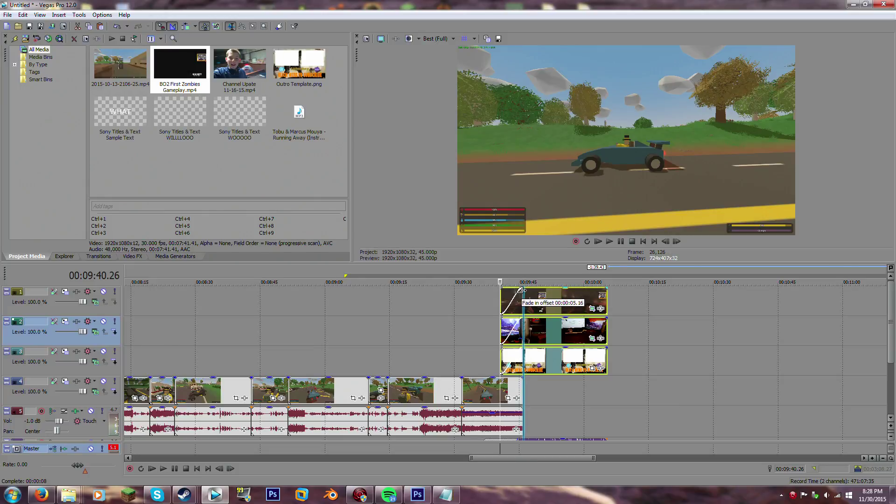
Play the transition from the gameplay into the outro to review the fade-in, starting just before the outro clips
left_click(486, 309)
key("space")
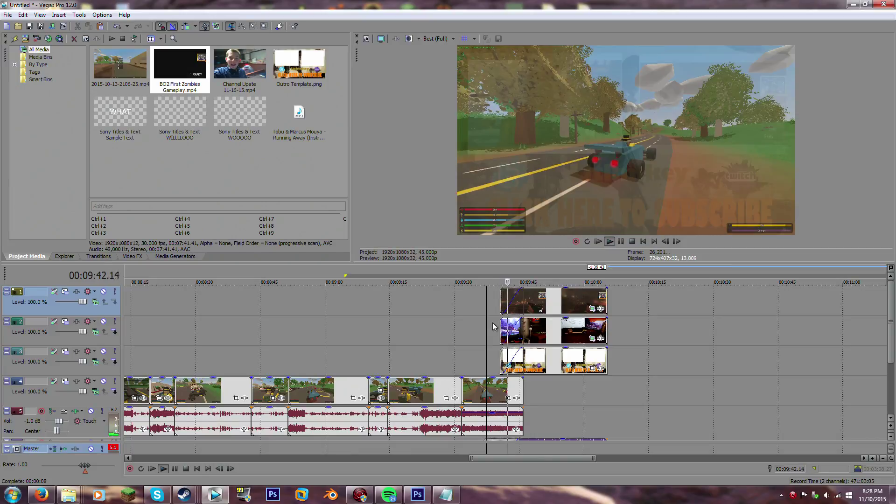
left_click(506, 309)
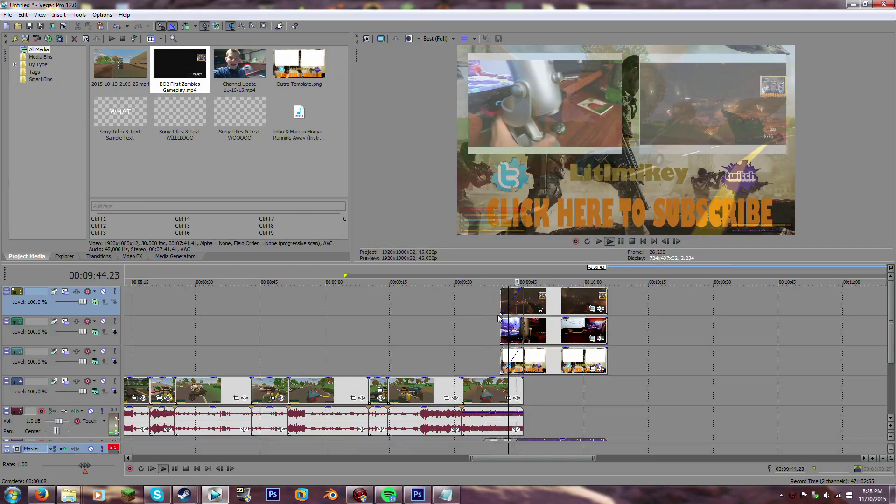
key("space")
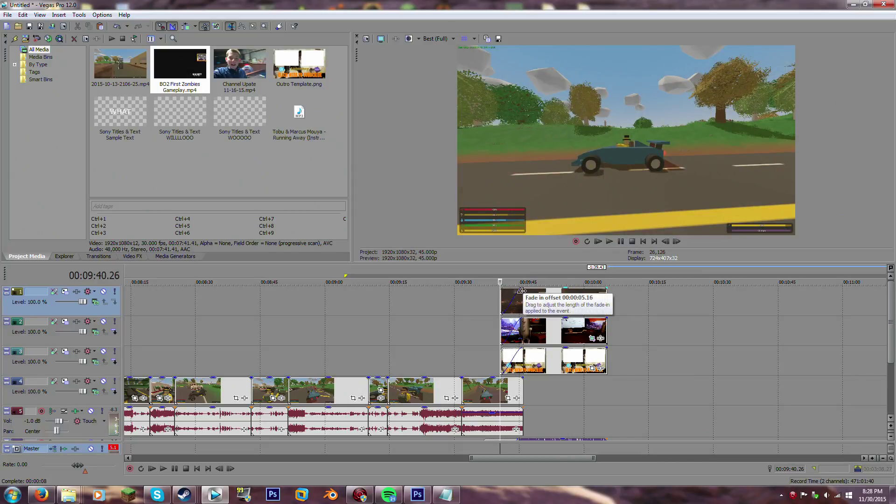
Shorten the fade-in of both outro videos and the template to about 2 seconds and set each one's fade curve to slow
left_click(522, 290)
left_click(549, 366, "shift")
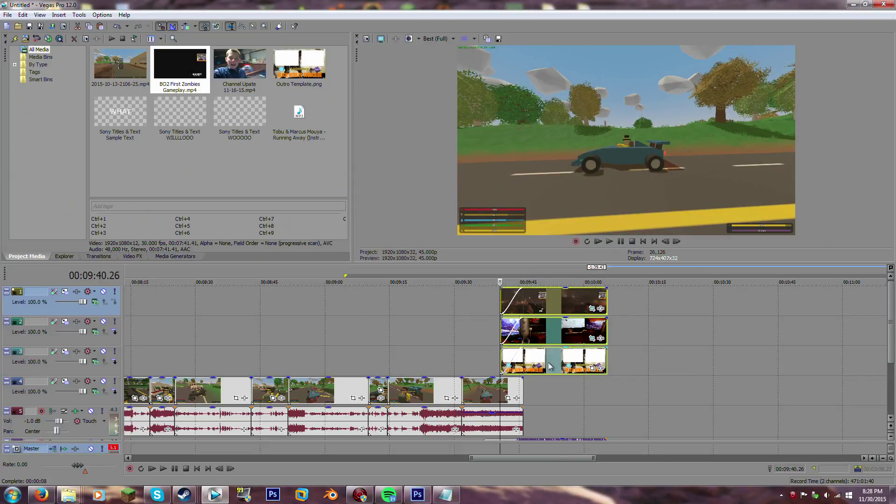
left_click_drag(521, 293, 508, 294)
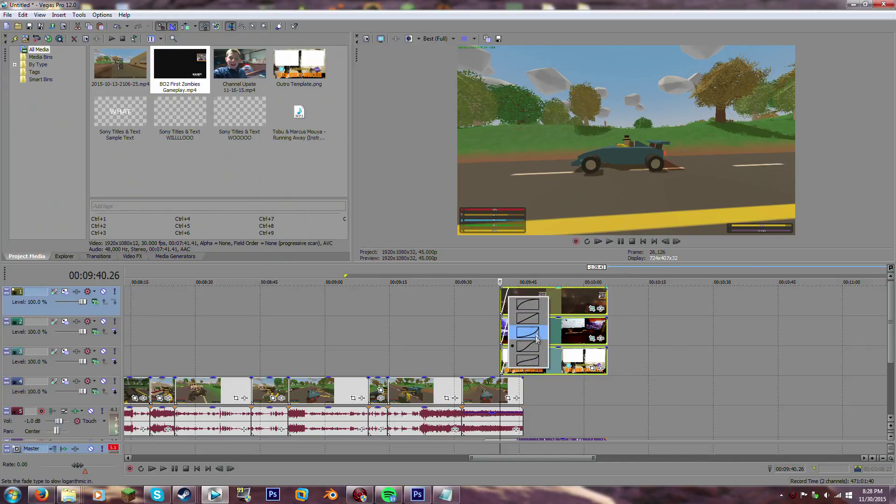
scroll(534, 337, "up", 5)
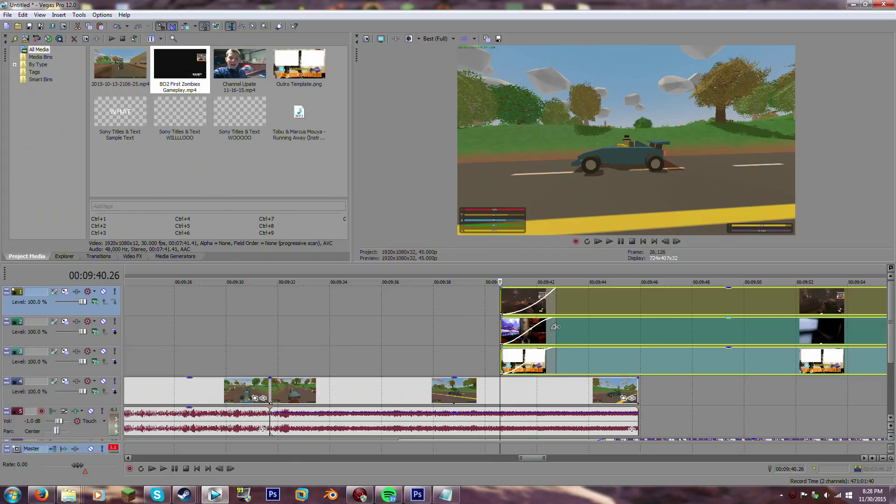
right_click(577, 370)
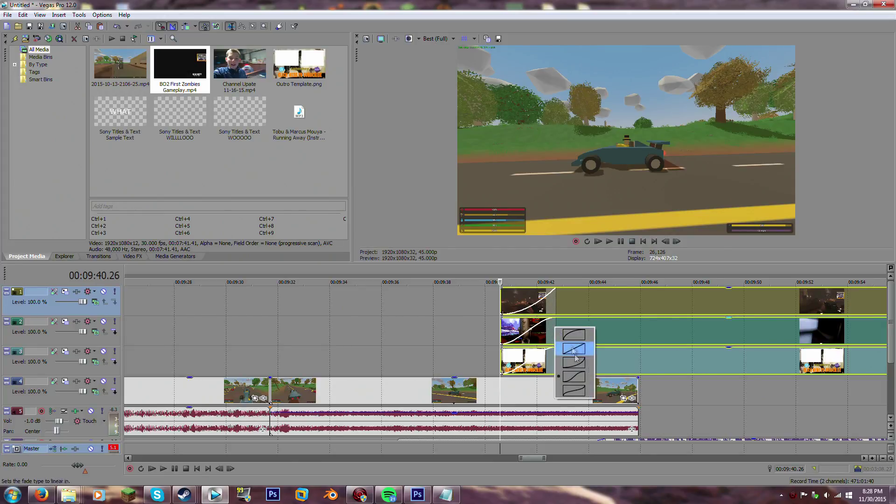
left_click(578, 367)
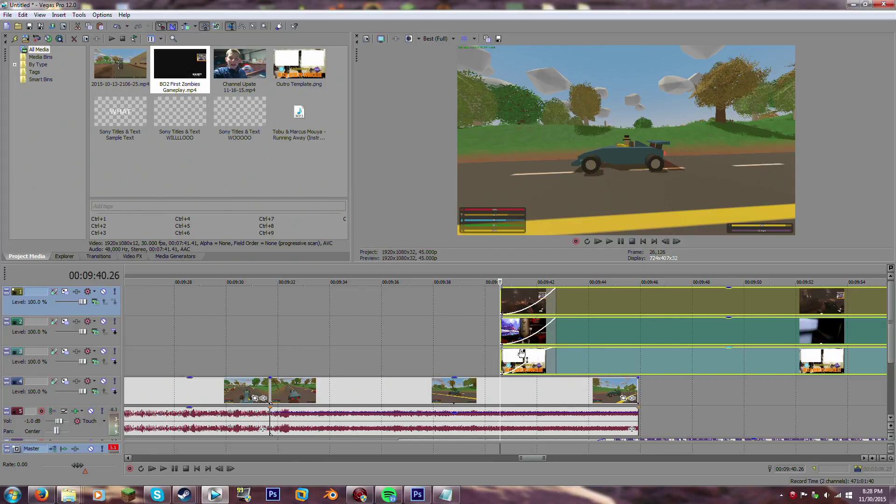
right_click(555, 355)
left_click(597, 401)
Lengthen the fade-in of the selected outro videos and template to about 4 seconds
scroll(594, 387, "down", 3)
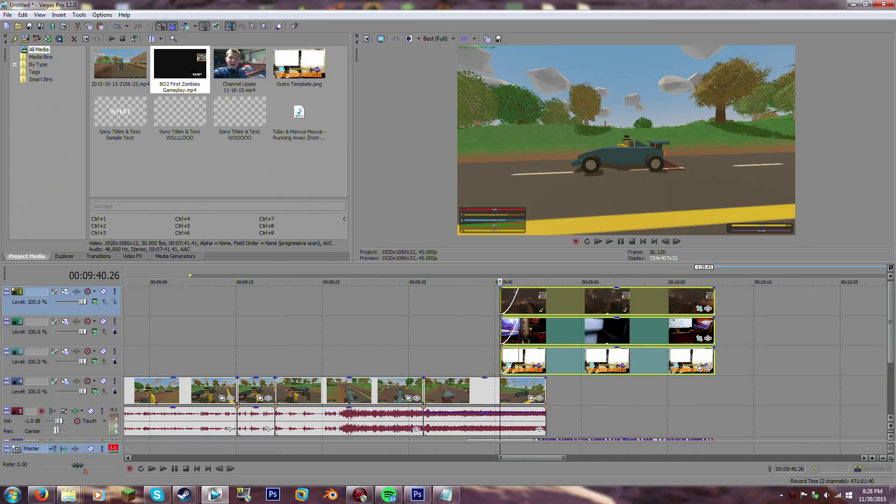
scroll(888, 337, "down", 1)
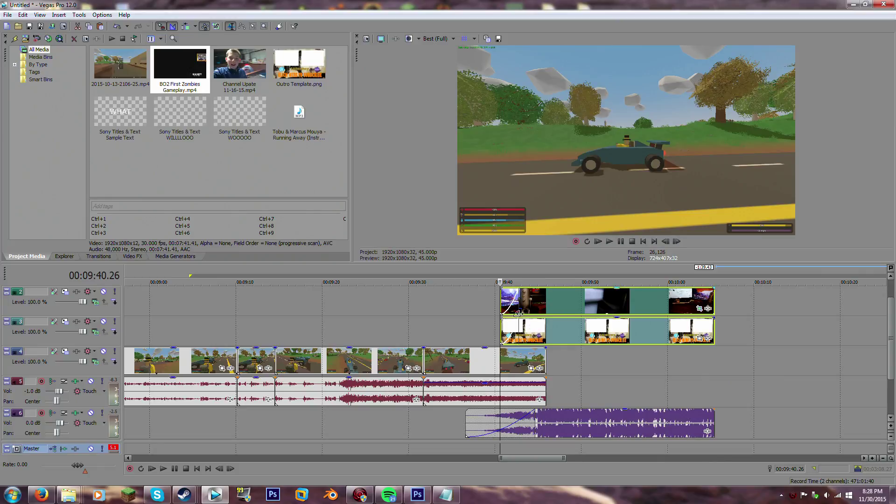
left_click_drag(516, 320, 532, 320)
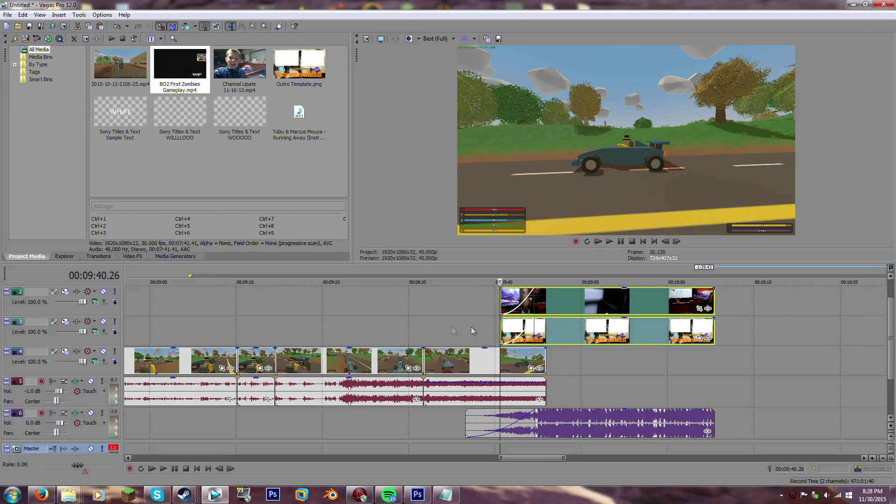
Play the fade into the outro from just before the outro clips and pause once the template is fully shown
left_click(493, 331)
key("space")
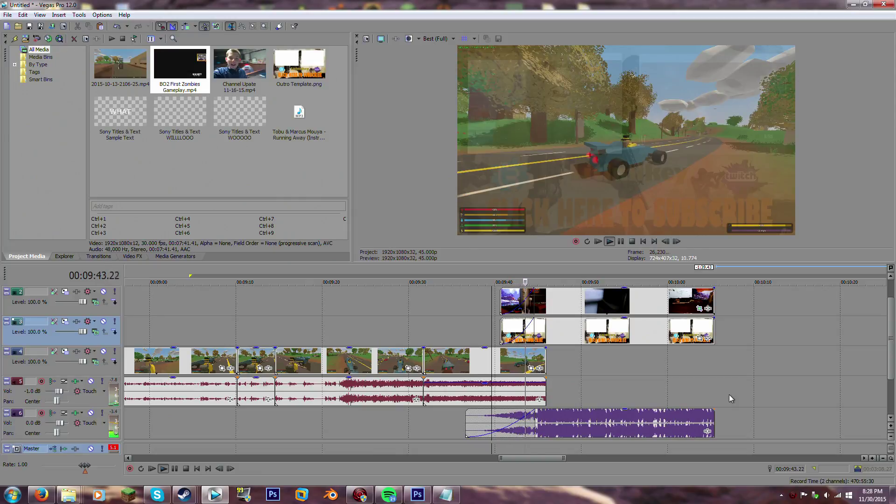
key("Return")
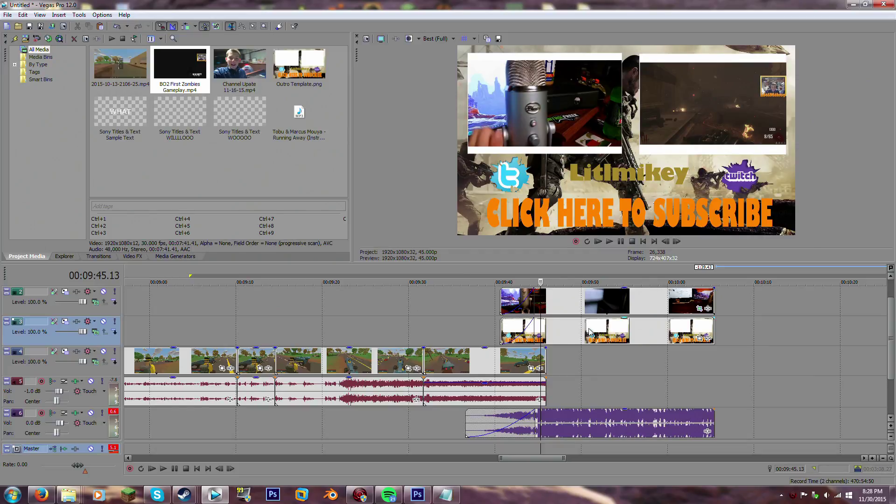
Select the outro videos, template and music together and give them a fade-out of about 4 seconds with a fast curve
scroll(589, 332, "down", 2)
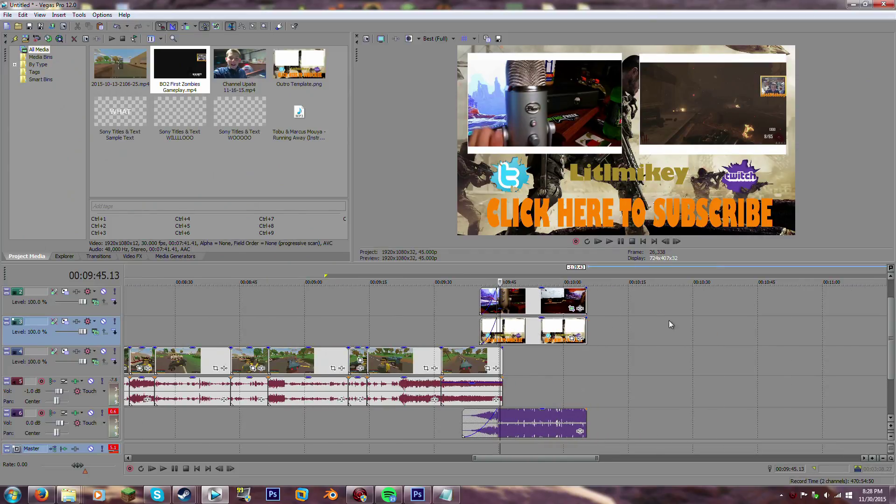
left_click(534, 430)
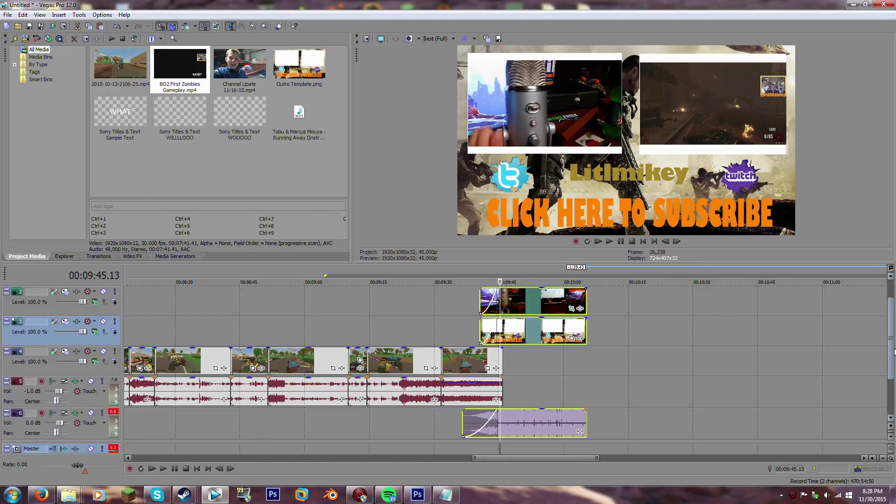
scroll(891, 327, "up", 1)
left_click(548, 297, "ctrl")
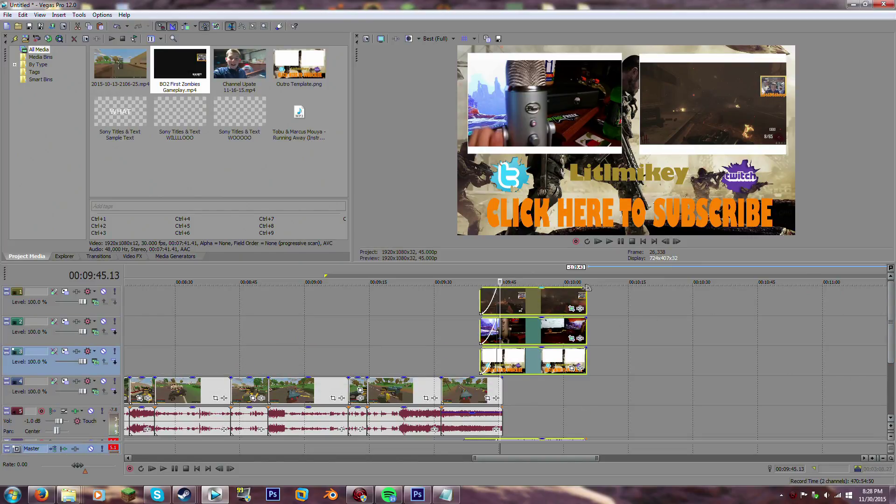
left_click_drag(586, 288, 566, 286)
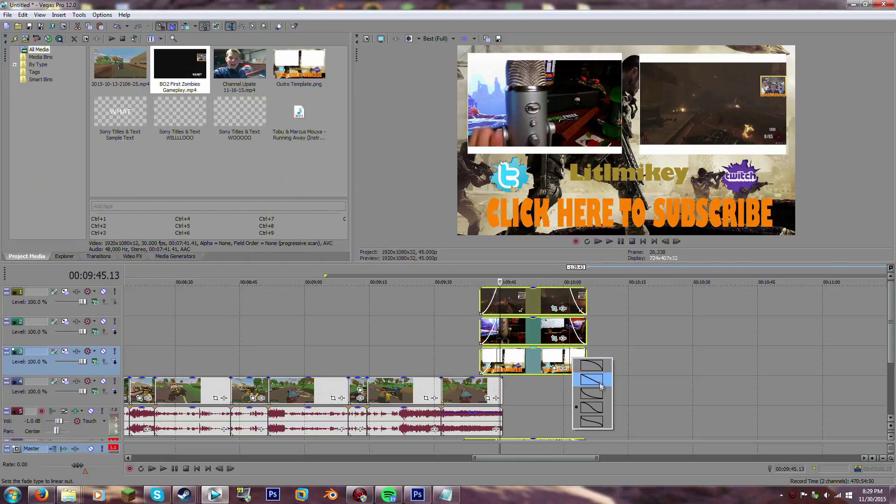
scroll(891, 373, "down", 2)
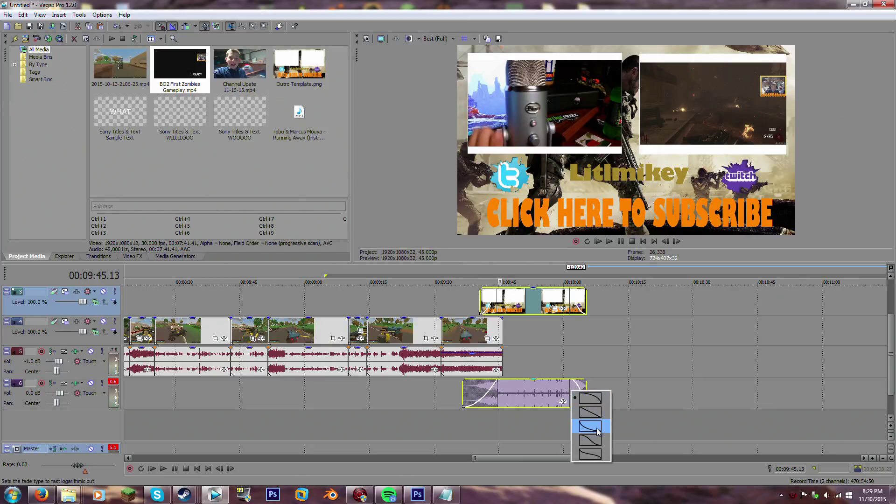
scroll(459, 397, "down", 1)
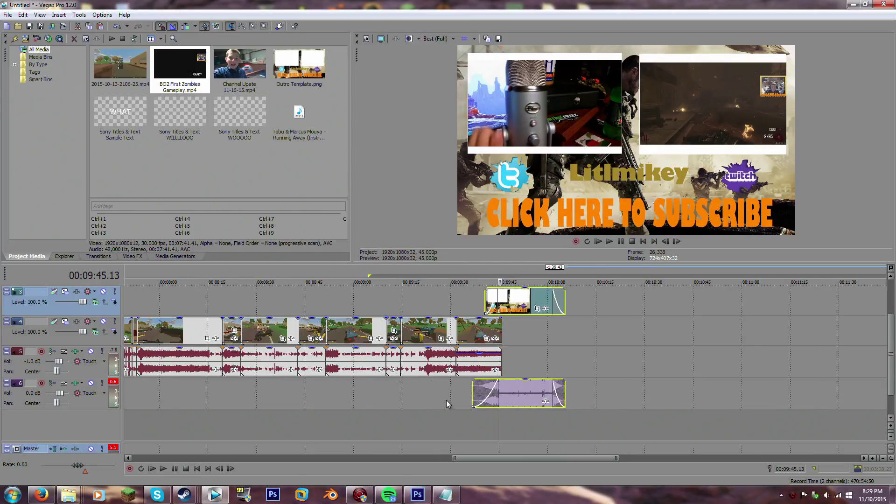
Set the video preview quality to Good (Quarter)
left_click(447, 38)
mouse_move(457, 69)
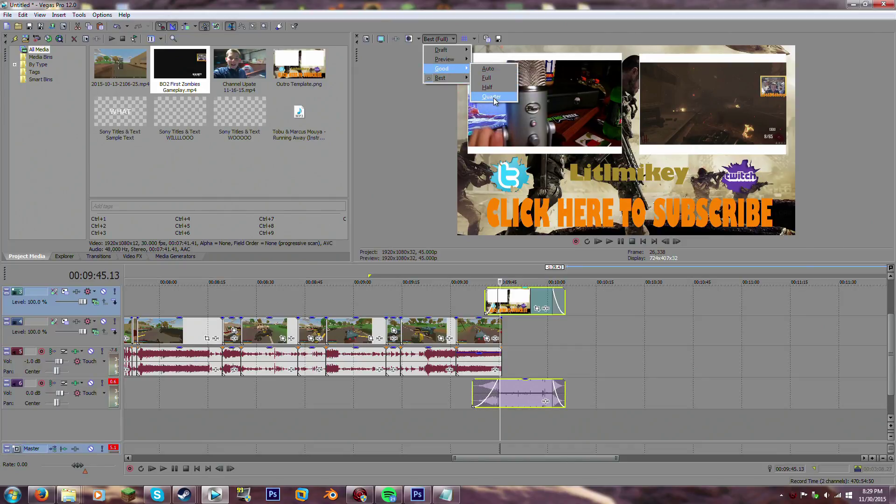
left_click(491, 106)
Play from about 00:09:34 through the end of the outro, and return the cursor to the start of the project
left_click(430, 401)
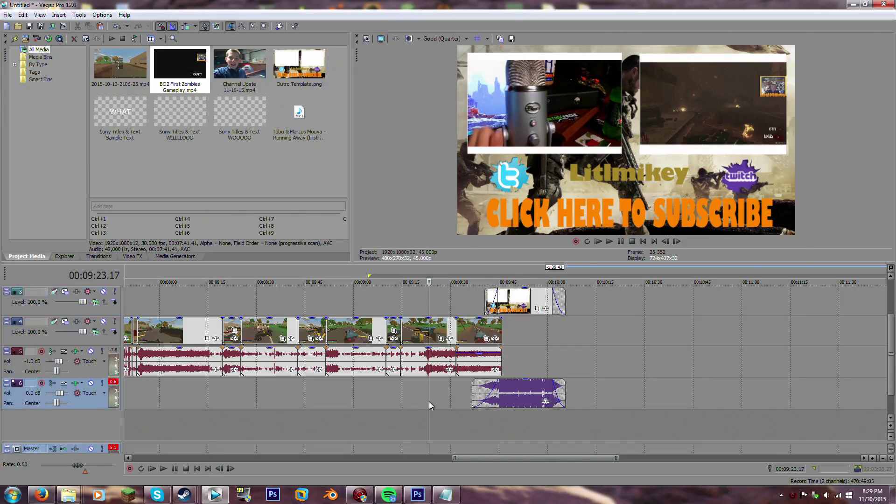
key("space")
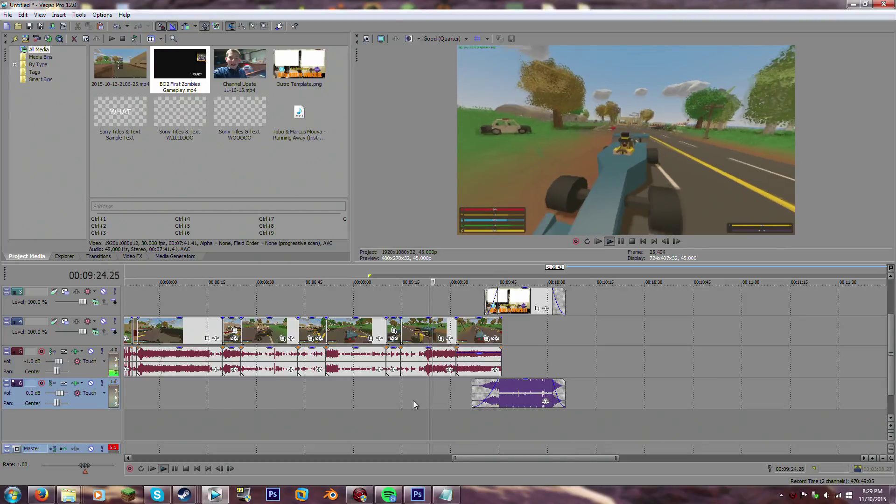
left_click(465, 391)
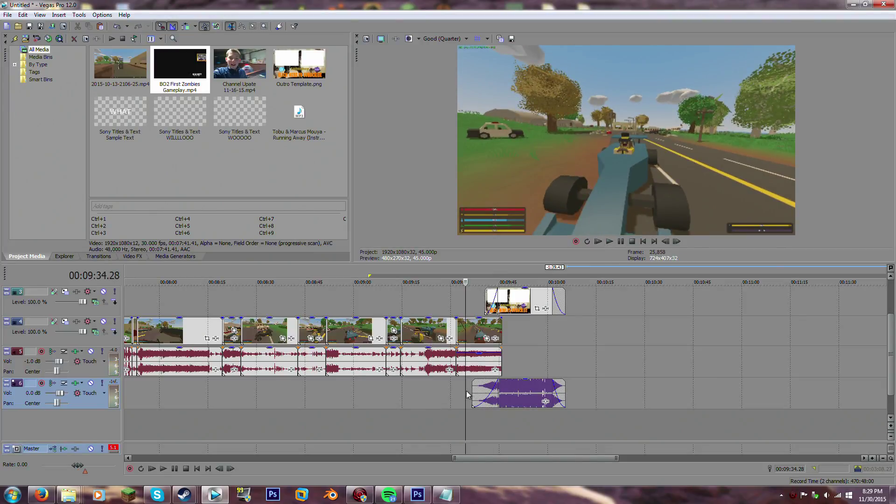
key("space")
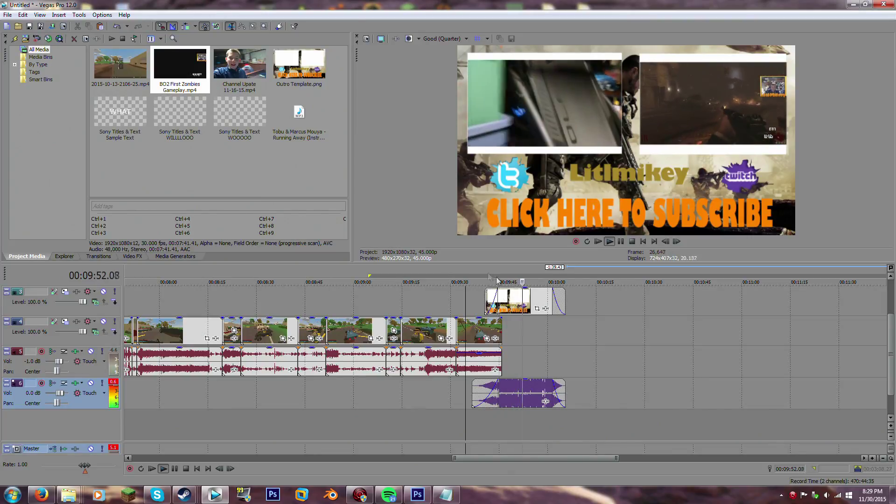
left_click(544, 344)
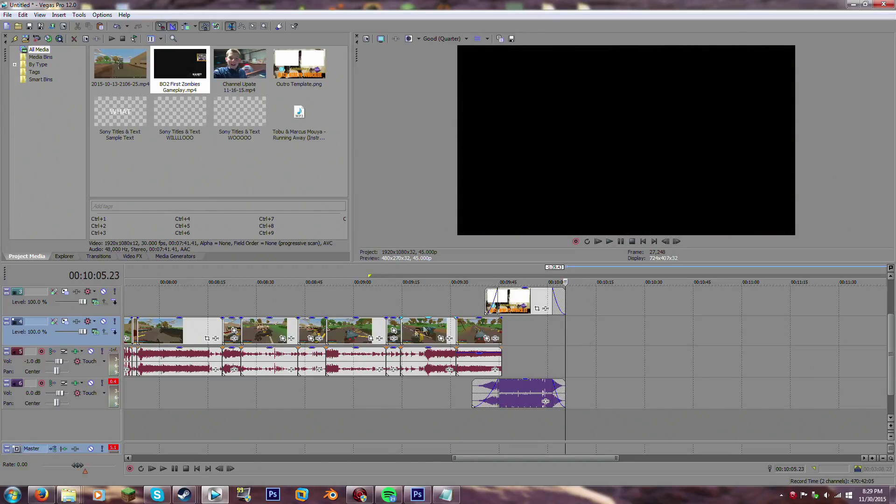
scroll(426, 329, "down", 5)
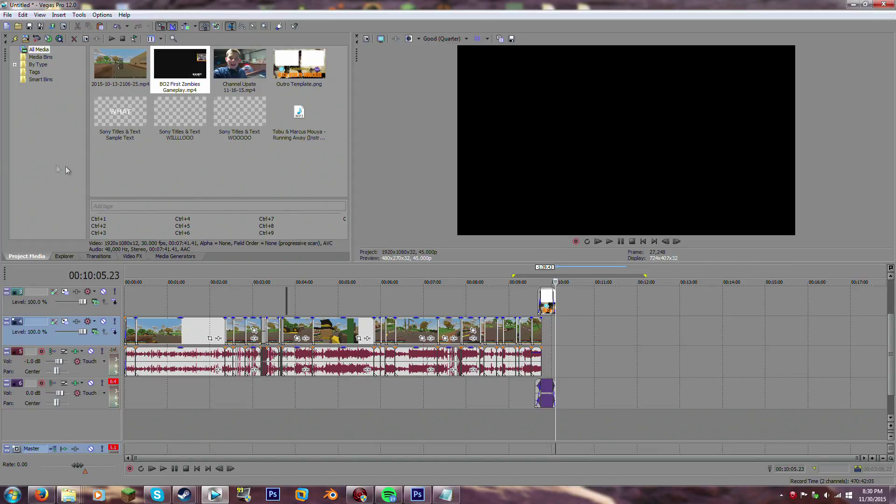
left_click(126, 393)
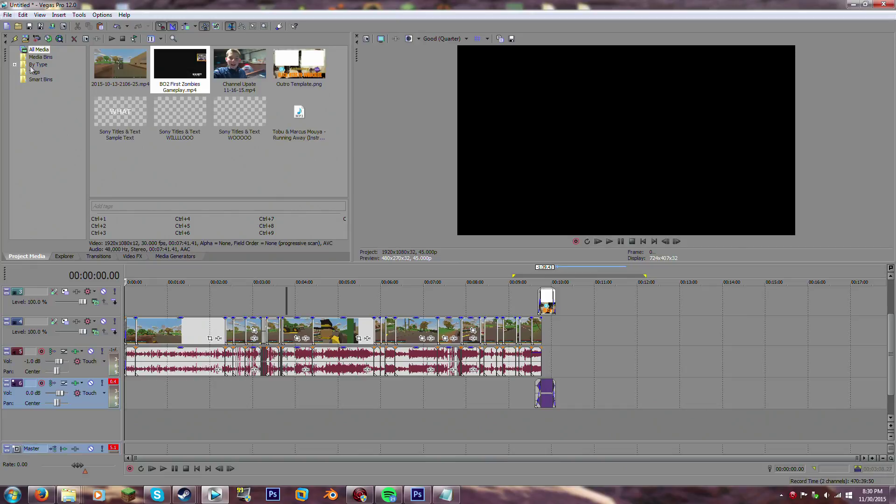
Start saving the project under a new name in the Non Rendered Videos folder, entering "Unturbel" as the file name so far
left_click(7, 15)
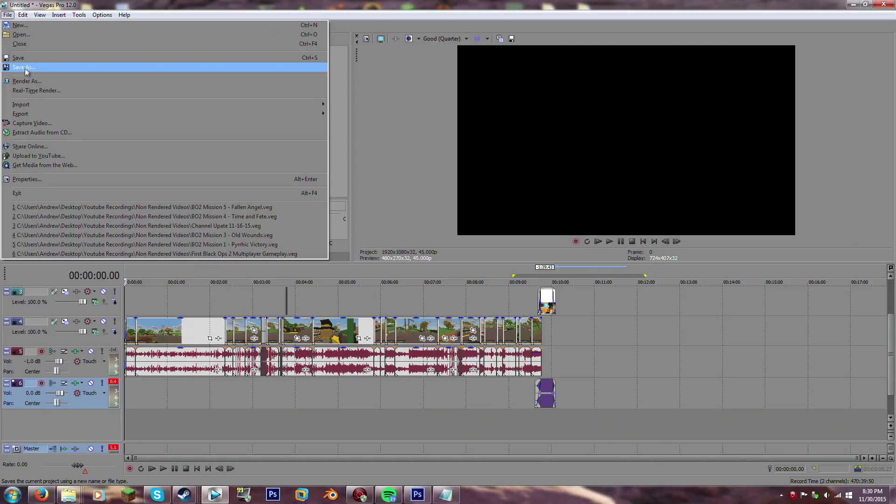
left_click(25, 68)
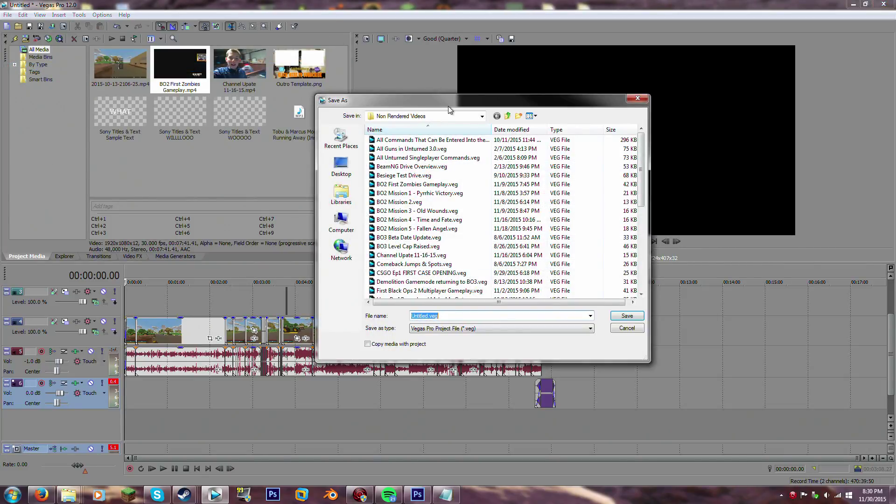
left_click_drag(449, 109, 443, 114)
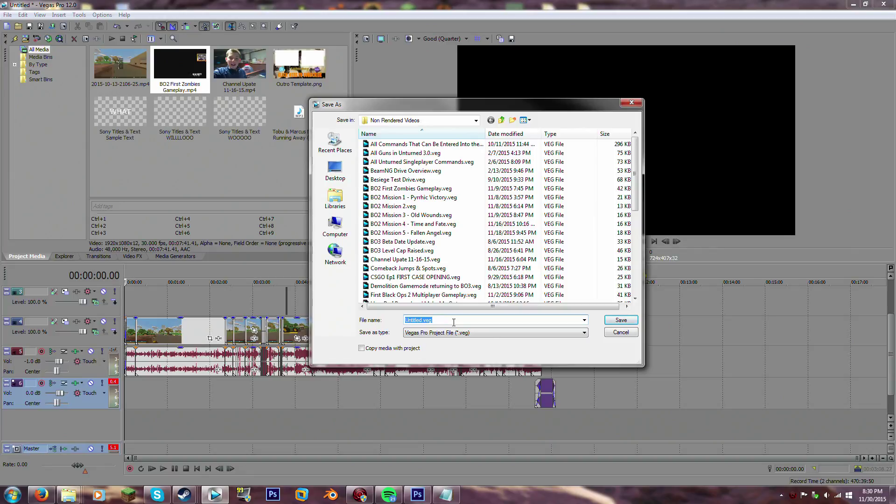
type("Un")
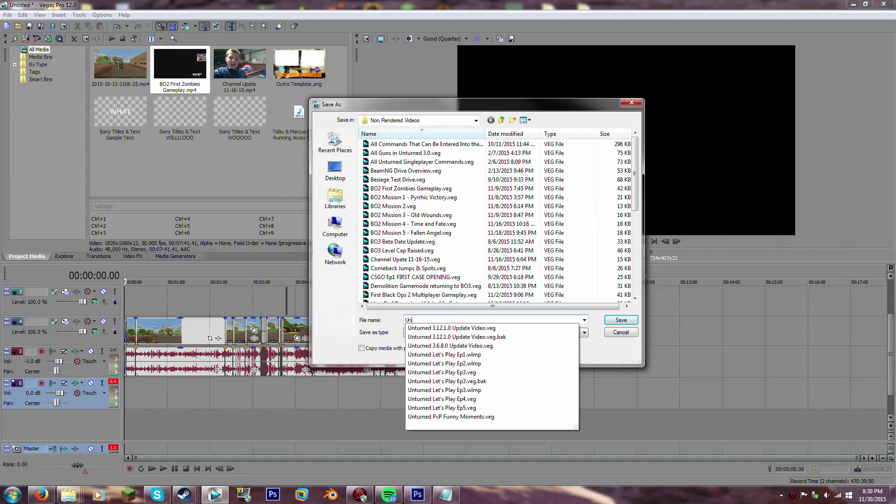
type("turbel")
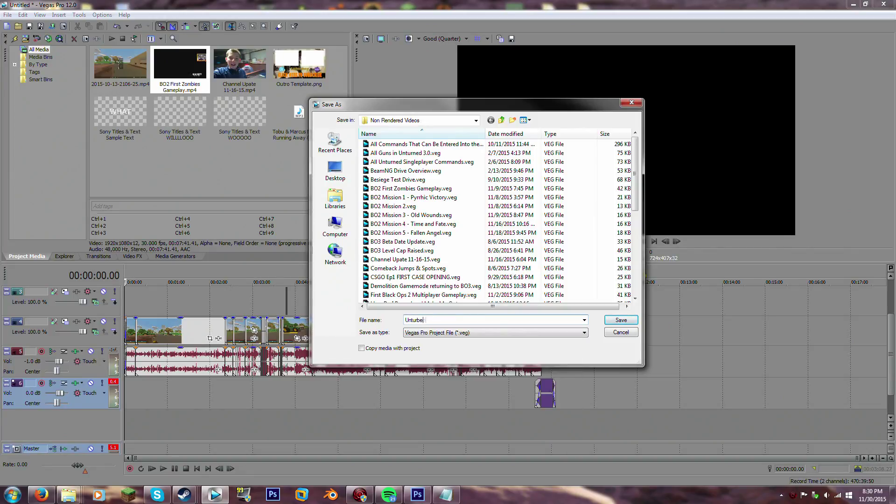
Save the project as "Unturned 3.12.3.0 Update Video" in the Non Rendered Videos folder
key("BackSpace")
key("BackSpace")
key("BackSpace")
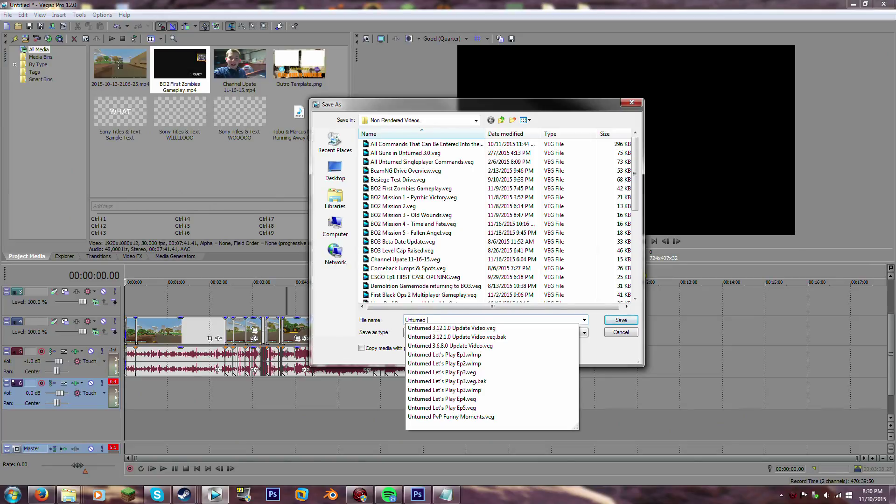
type("3.12")
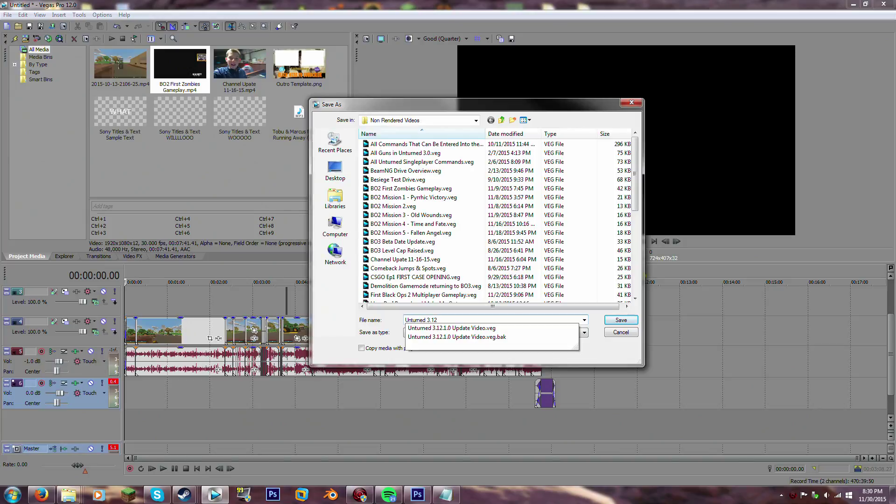
type(".3.0 Update Videp")
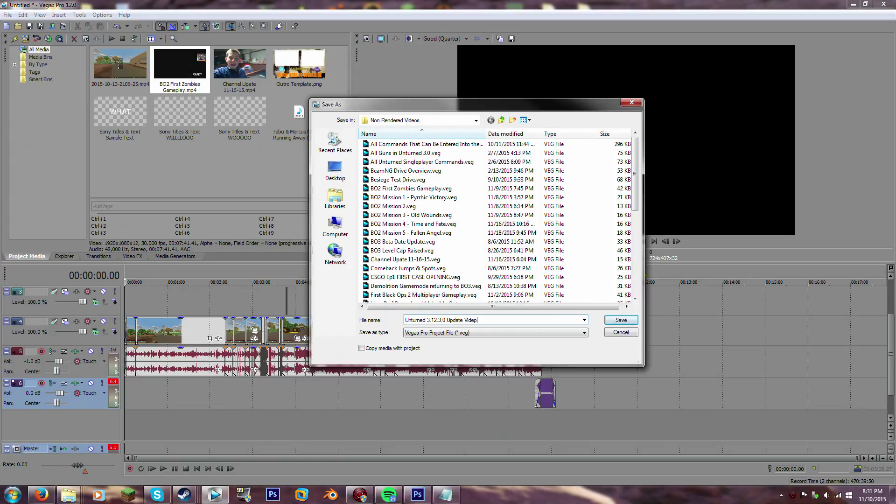
key("Return")
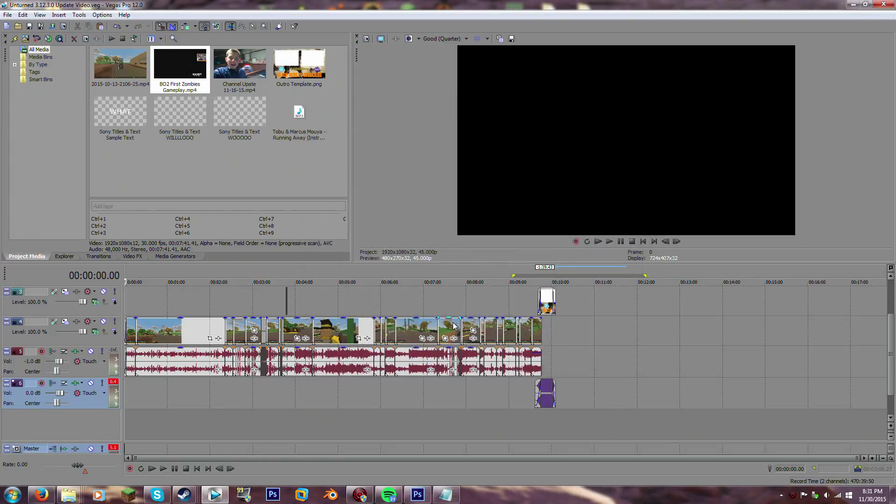
Set the loop region to span the timeline from its start to the end of the outro, and open the Render As settings
double_click(231, 388)
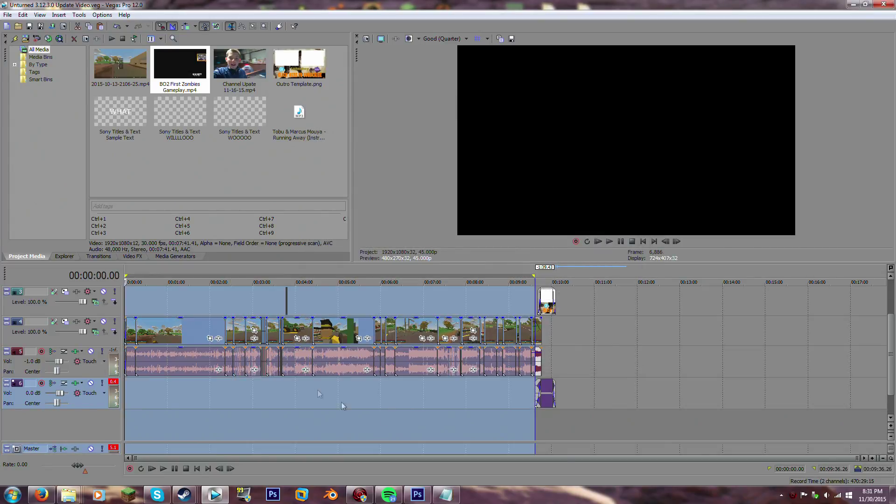
left_click(312, 396)
left_click(186, 401)
double_click(186, 401)
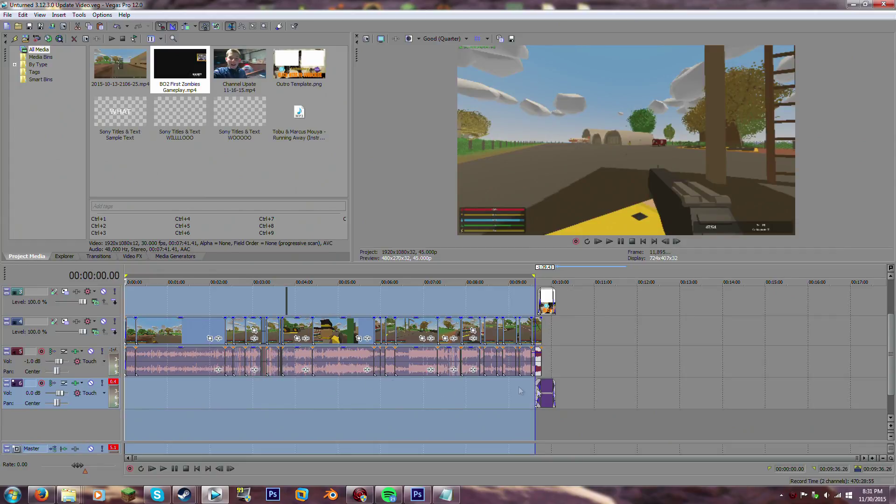
left_click(560, 396, "shift")
left_click(8, 14)
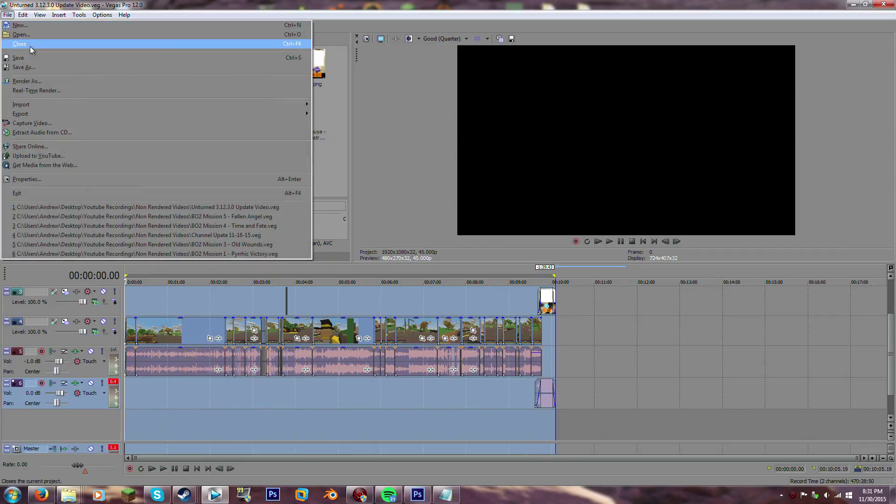
left_click(32, 89)
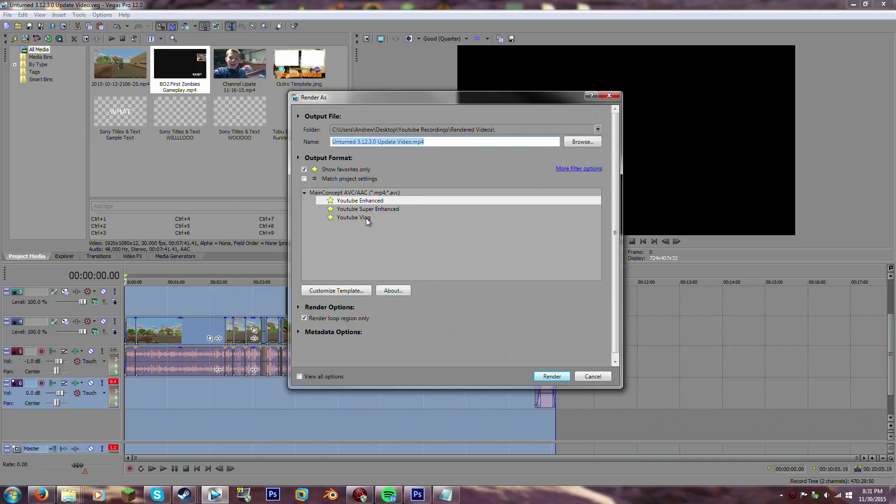
Review the custom video settings of the Youtube Vlog render template, including its frame size and bit rate
left_click(373, 218)
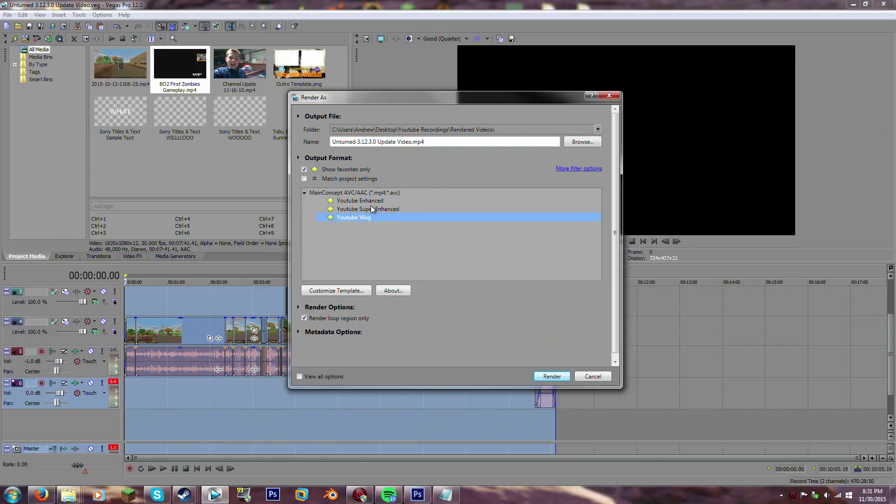
left_click(373, 210)
left_click(368, 202)
left_click(374, 220)
left_click(353, 290)
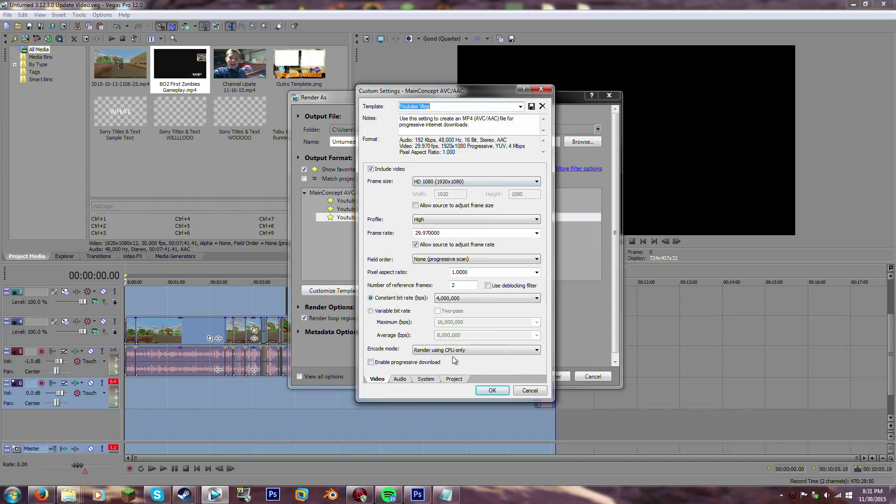
left_click(491, 390)
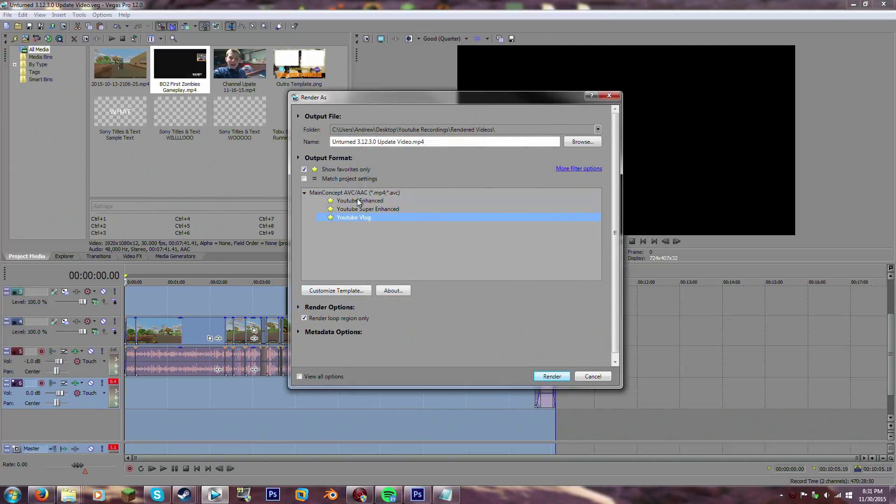
Review the custom video settings of the Youtube Enhanced and Youtube Super Enhanced render templates
left_click(359, 201)
left_click(359, 291)
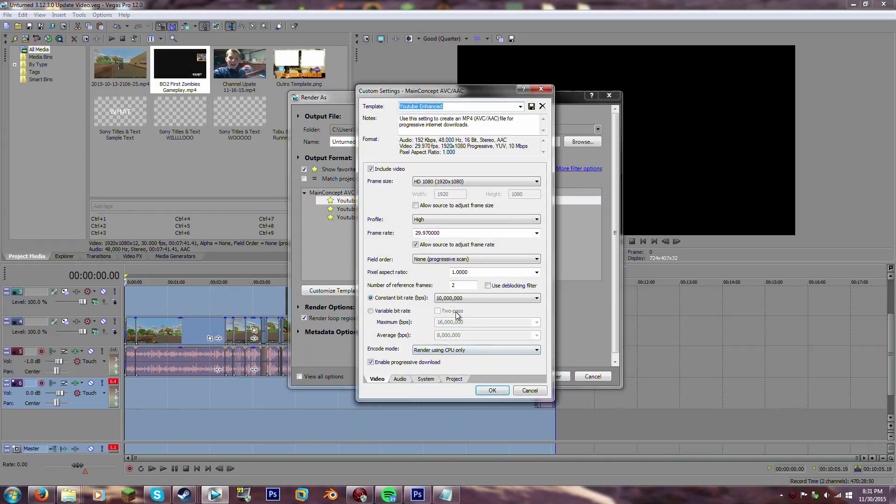
left_click(490, 395)
left_click(367, 210)
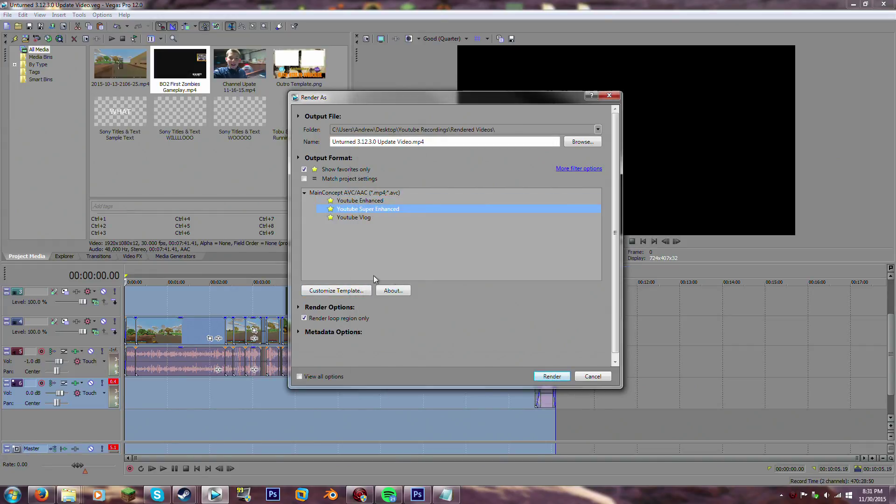
left_click(356, 290)
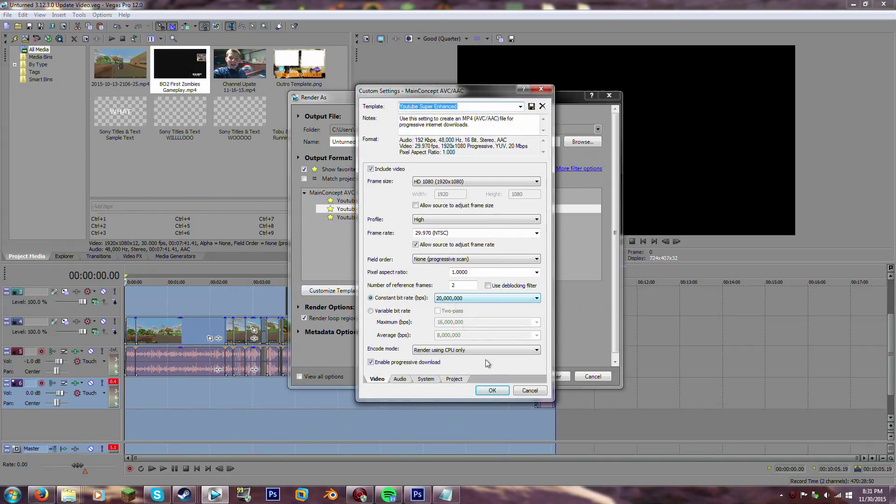
left_click(505, 395)
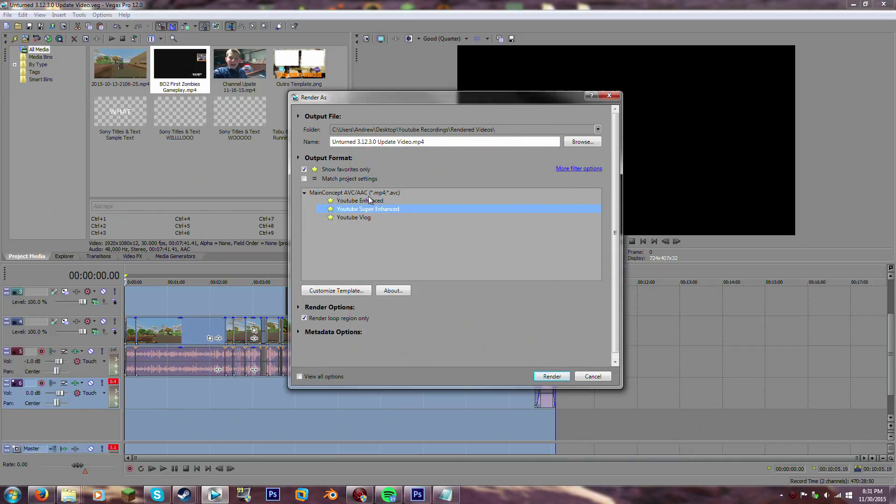
Render the loop region to "Unturned 3.12.3.0 Update Video.mp4" with the Youtube Enhanced template
left_click(369, 201)
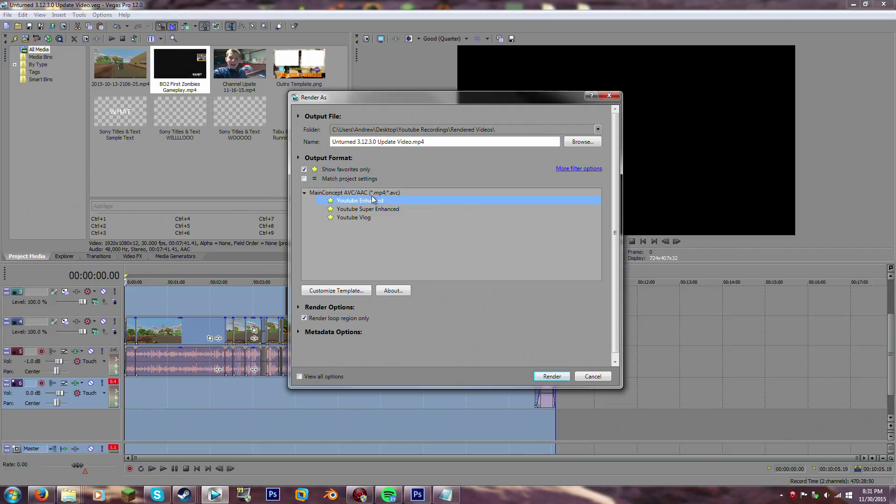
left_click(560, 382)
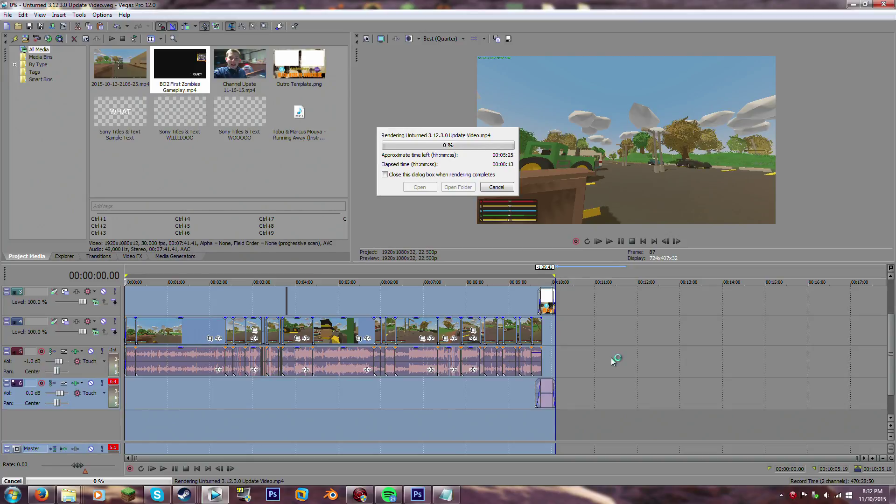
Start Windows Task Manager to check CPU and memory usage during the render, and minimize it
right_click(605, 494)
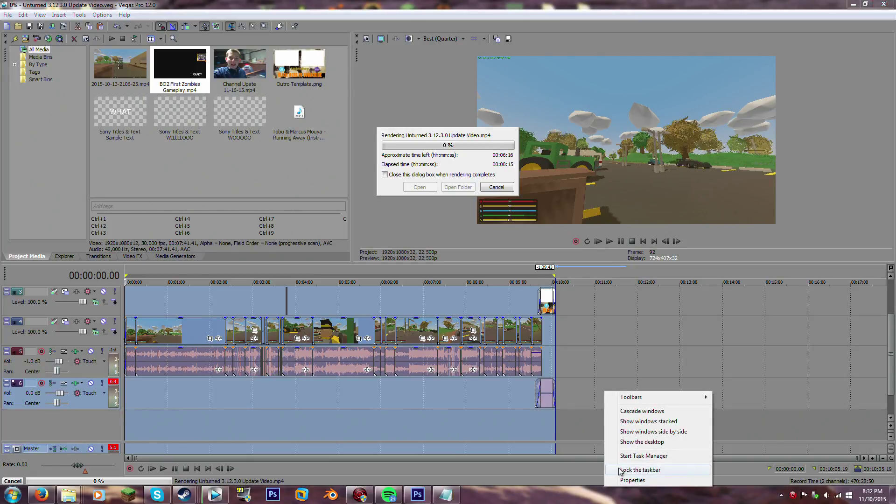
left_click(620, 470)
right_click(576, 494)
left_click(595, 492)
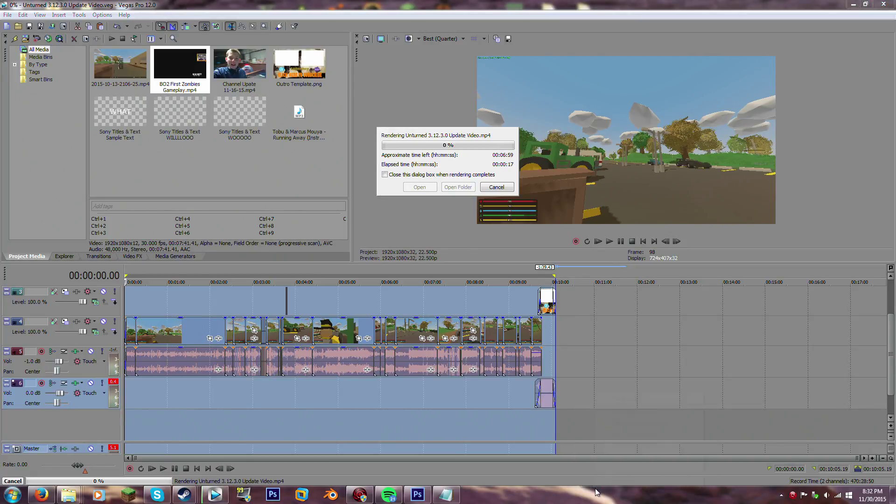
right_click(595, 493)
left_click(620, 459)
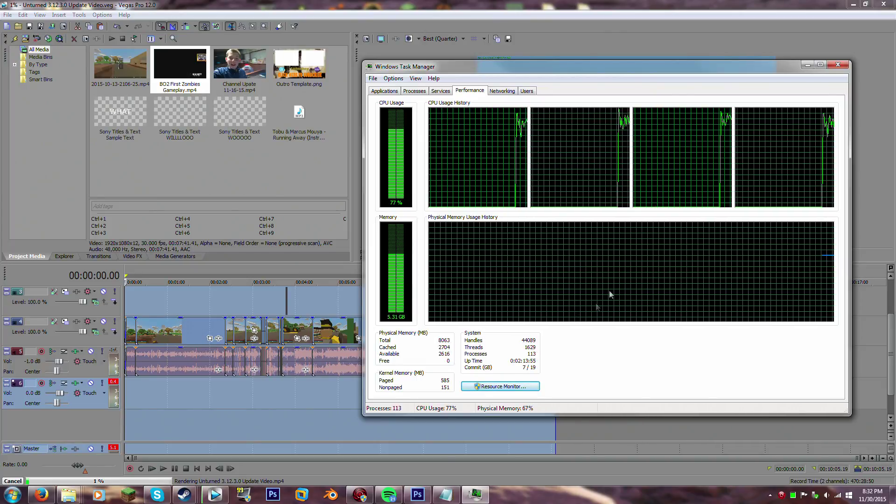
left_click(807, 65)
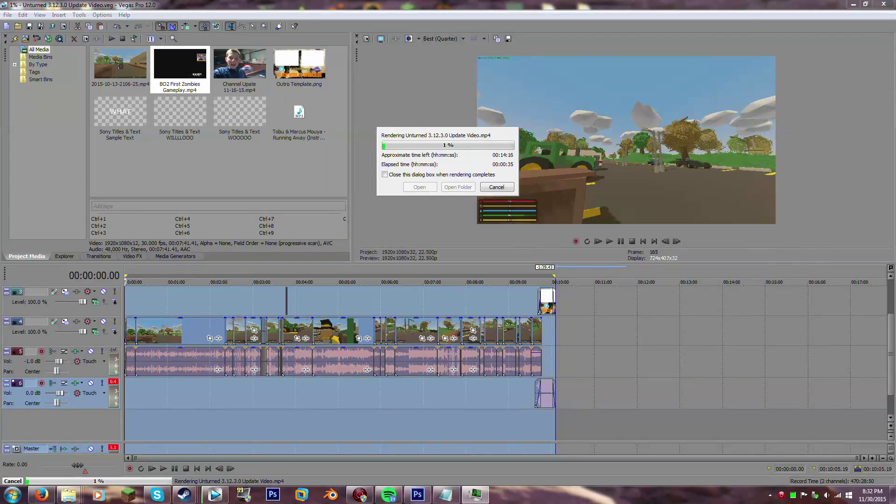
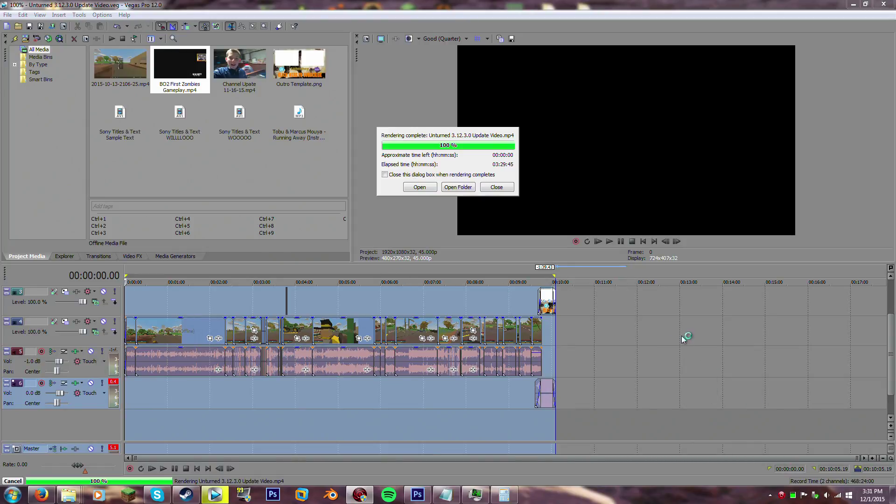
Dismiss the completed render dialog, minimize Vegas Pro and switch to Photoshop
left_click(495, 187)
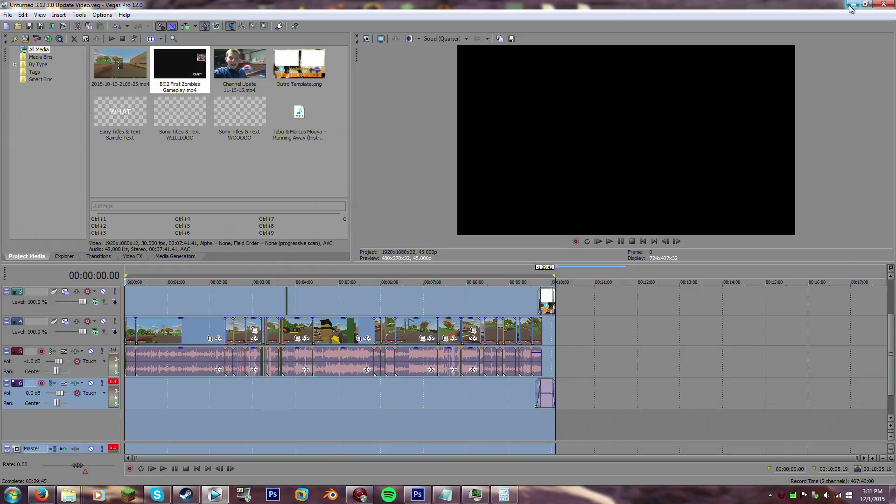
left_click(851, 4)
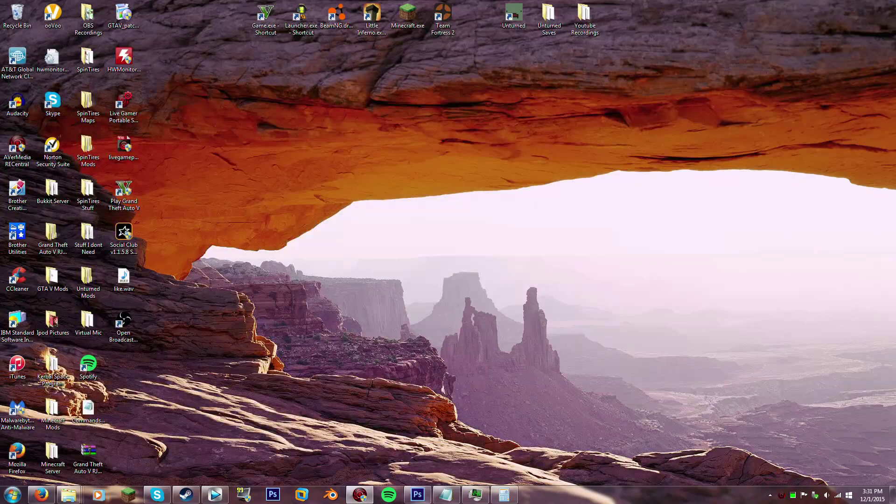
left_click(418, 493)
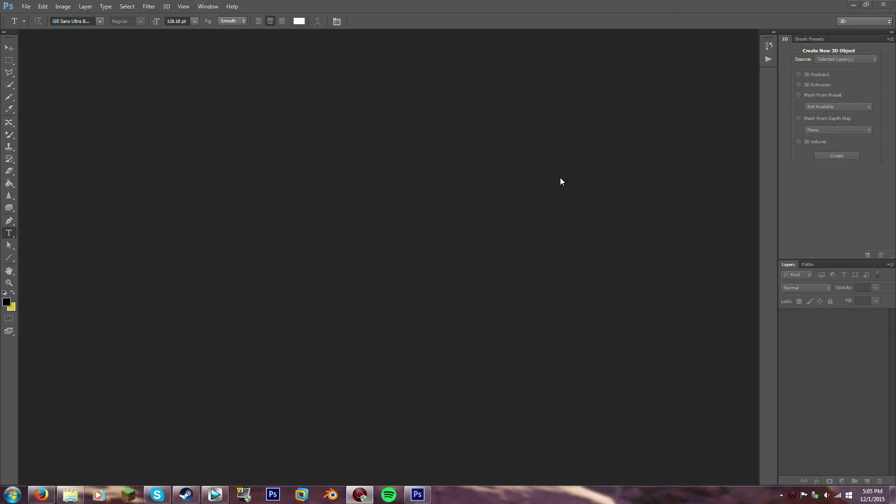
Minimize Photoshop and launch Unturned from its desktop shortcut
left_click(853, 5)
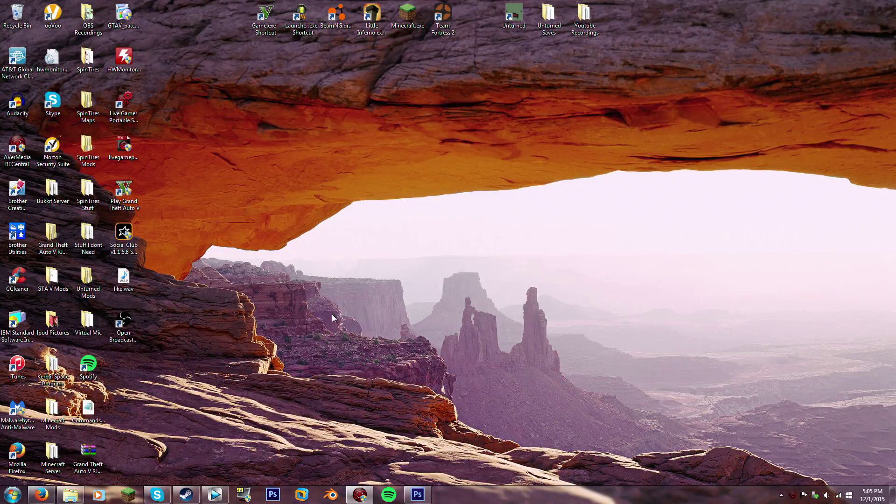
double_click(513, 14)
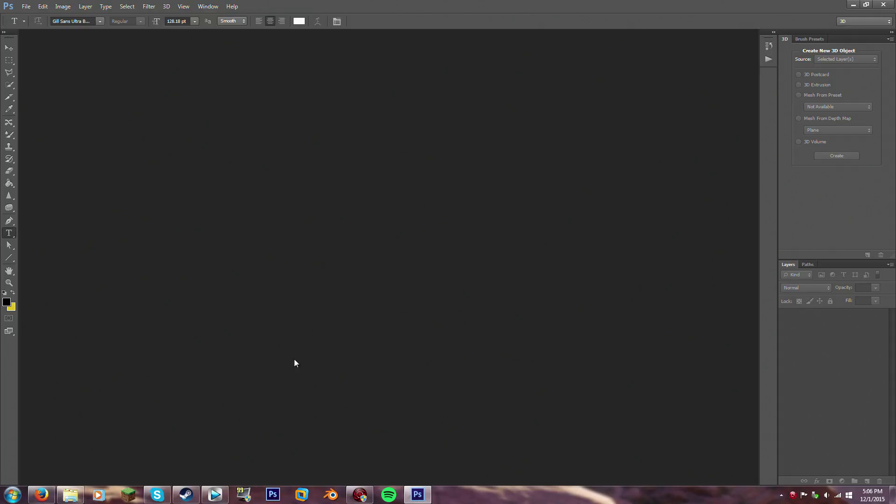
View the image 20151201154321.bmp from the RAW Video Files folder, and put away the viewer and folder window
left_click(70, 494)
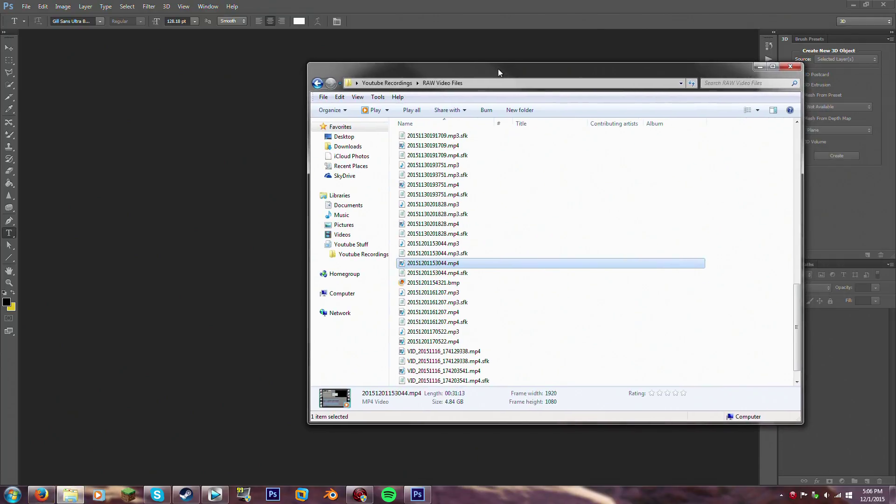
left_click(426, 282)
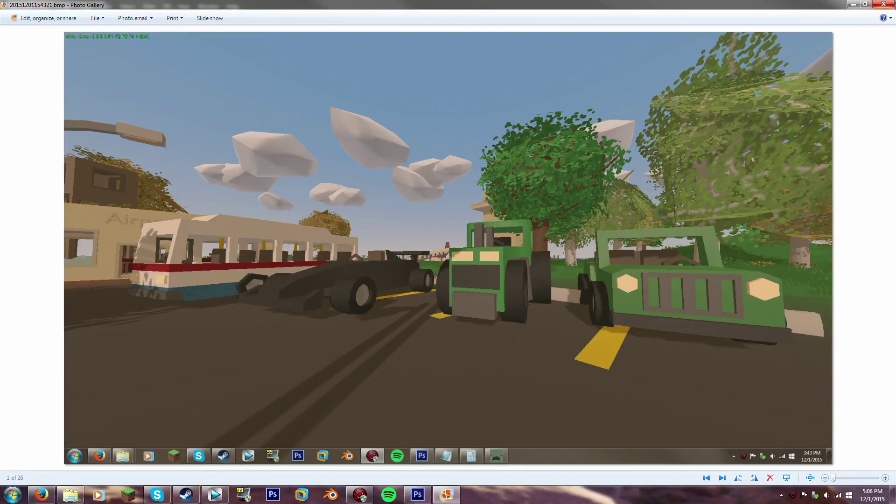
left_click(883, 4)
left_click_drag(317, 63, 894, 99)
left_click(879, 101)
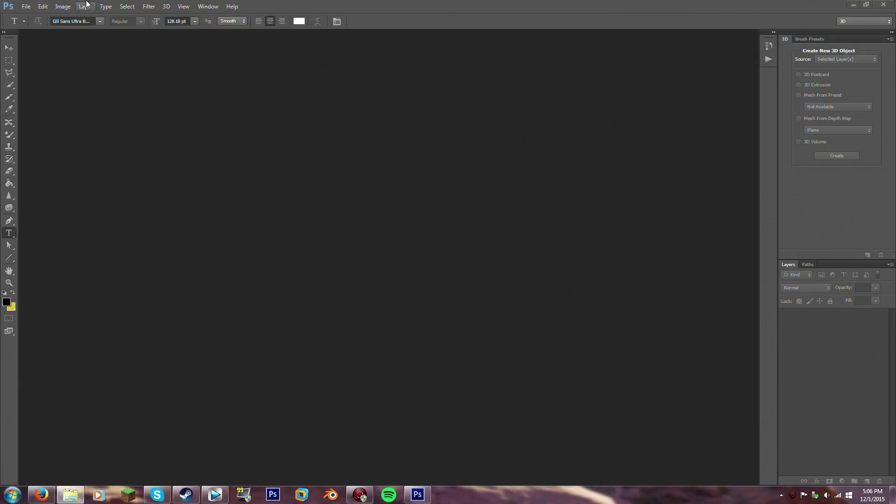
Create a new 1280 × 720 pixel document at 72 pixels/inch from the Youtube Thumbnail preset
left_click(28, 8)
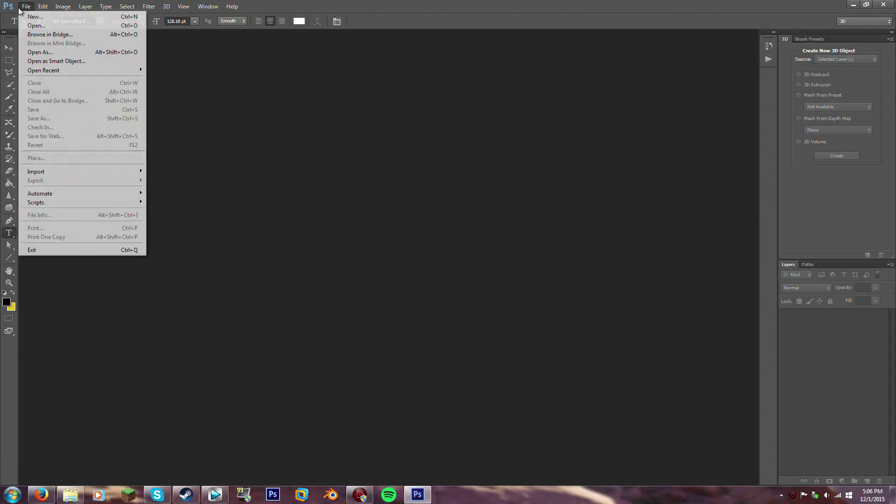
left_click(30, 17)
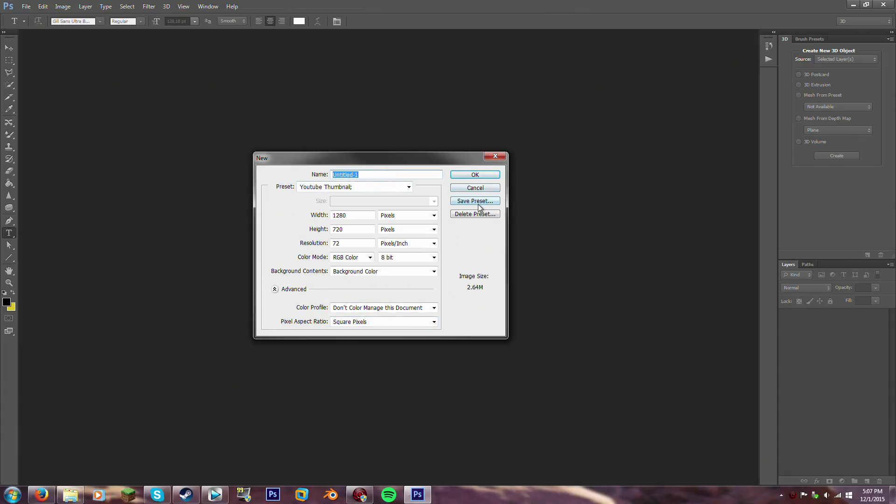
left_click(482, 179)
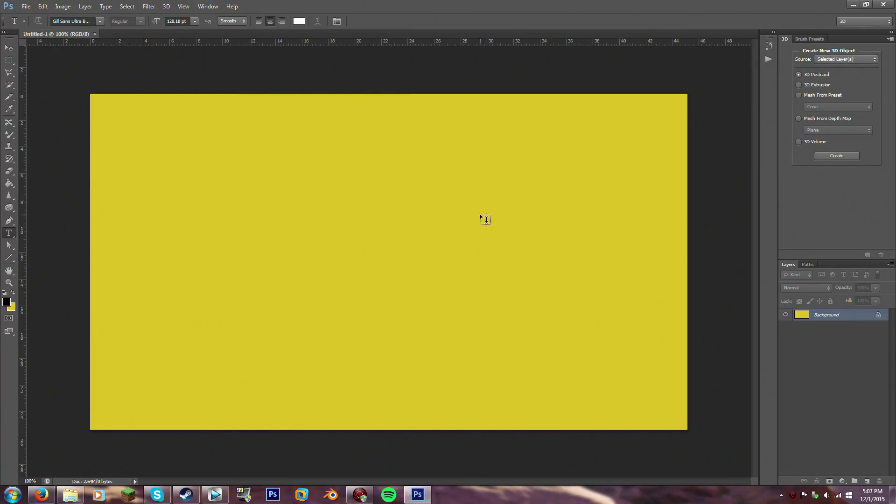
Open the image 20151201154321.bmp from the RAW Video Files folder
left_click(26, 7)
left_click(66, 28)
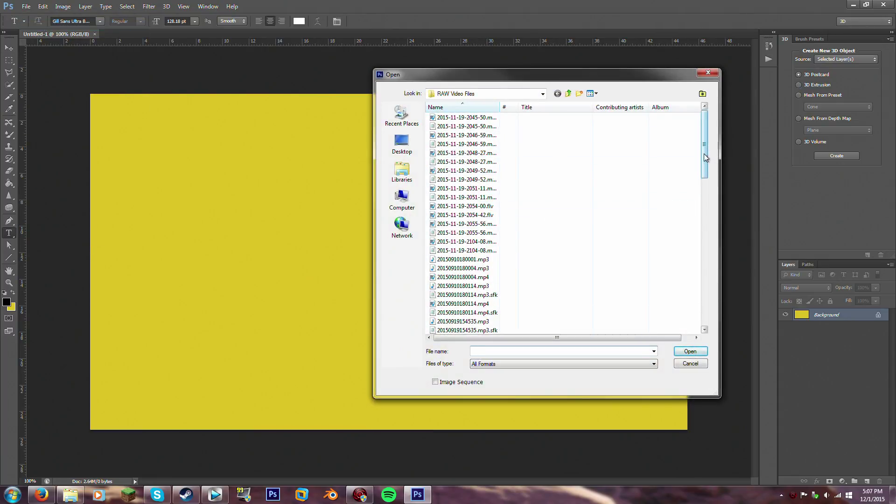
left_click_drag(705, 157, 704, 304)
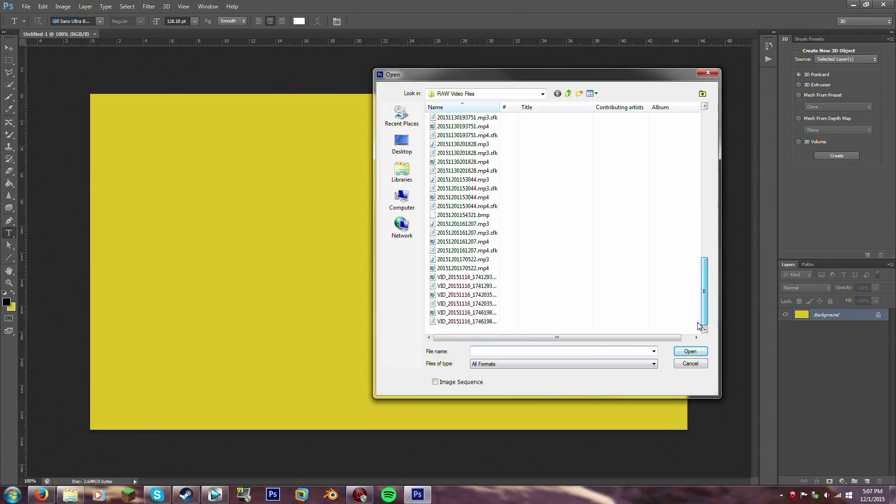
double_click(500, 218)
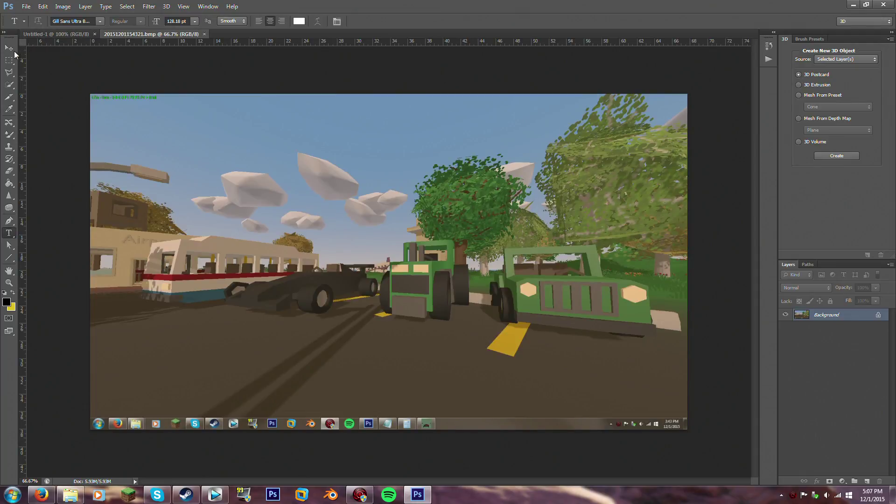
Copy the screenshot into the Untitled-1 document as a new layer with the Move tool, and close the screenshot's own document
left_click(9, 48)
right_click(108, 36)
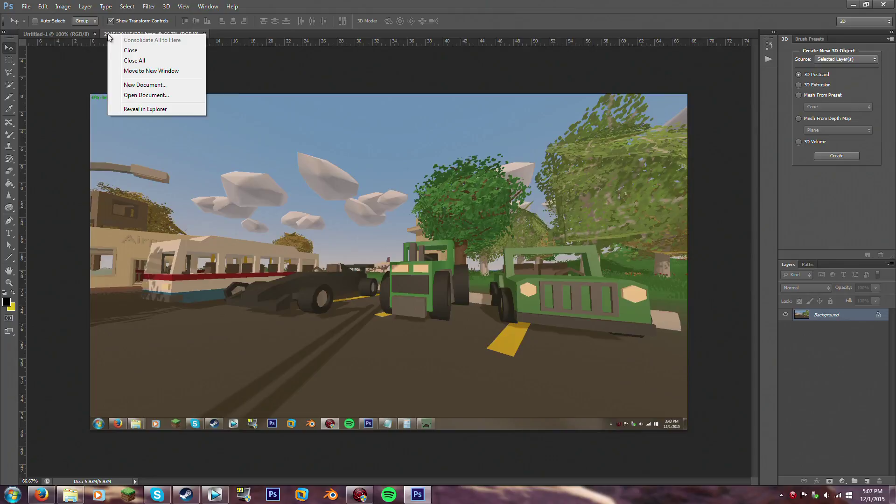
left_click(136, 71)
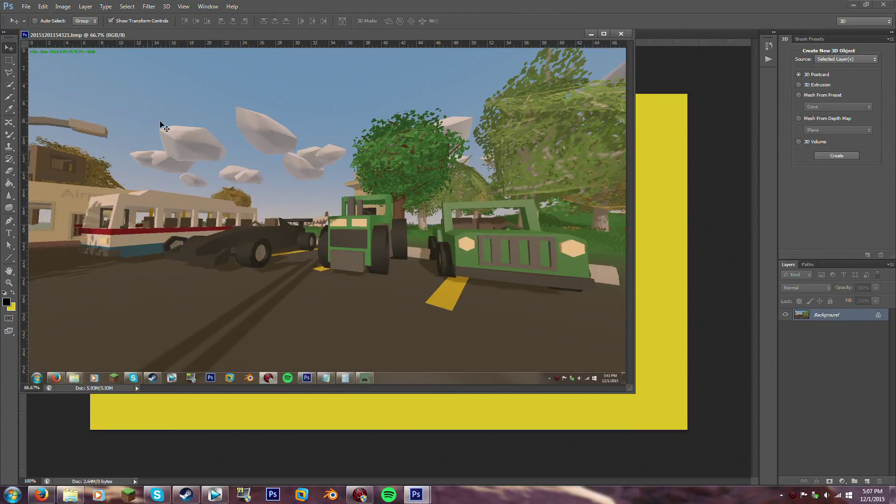
left_click_drag(263, 152, 408, 427)
left_click(620, 33)
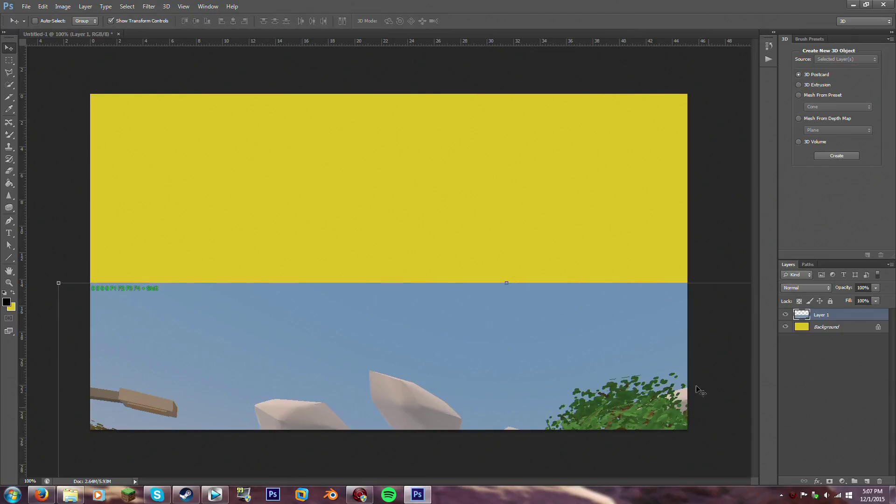
Scale the screenshot layer to about 76% width and 81% height, position it to cover the whole canvas, and deselect it
left_click_drag(657, 367, 500, 98)
key("ctrl+0")
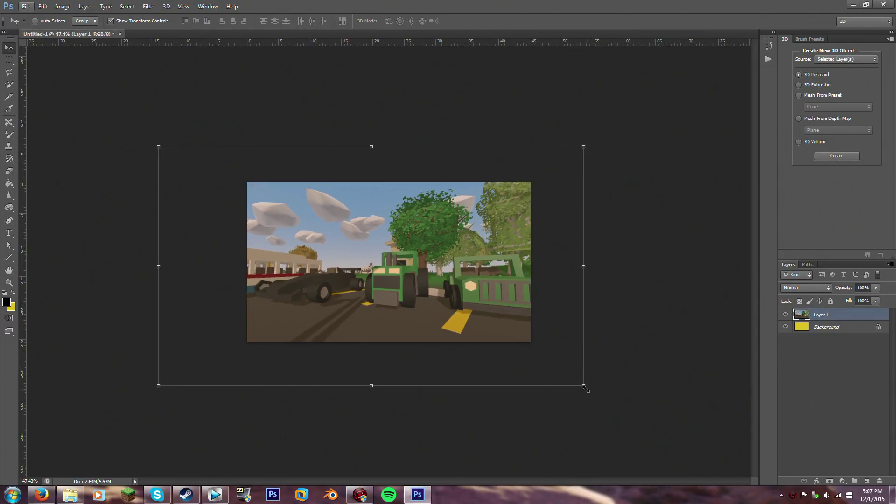
left_click_drag(584, 385, 552, 360)
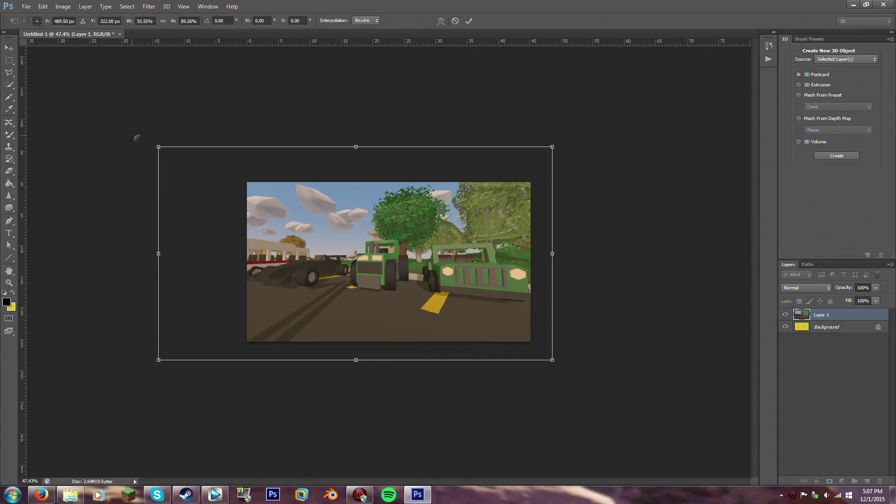
left_click_drag(158, 147, 228, 166)
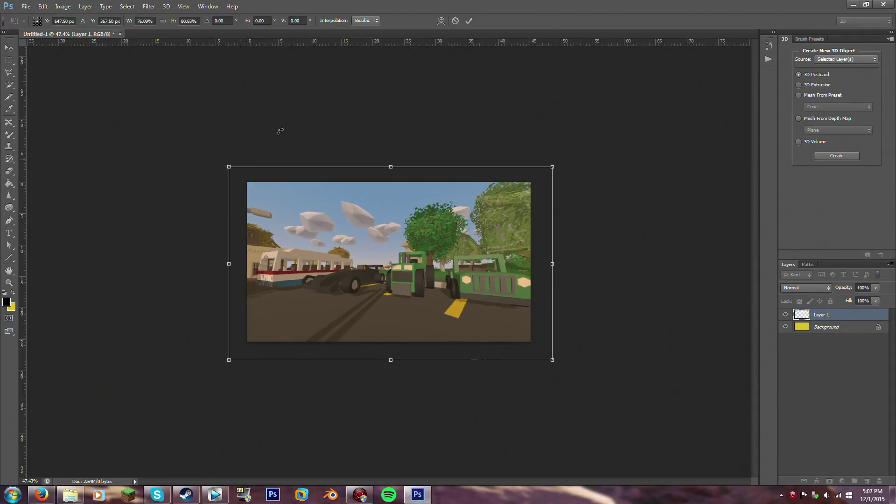
left_click(468, 21)
scroll(479, 308, "up", 4)
left_click_drag(516, 284, 509, 288)
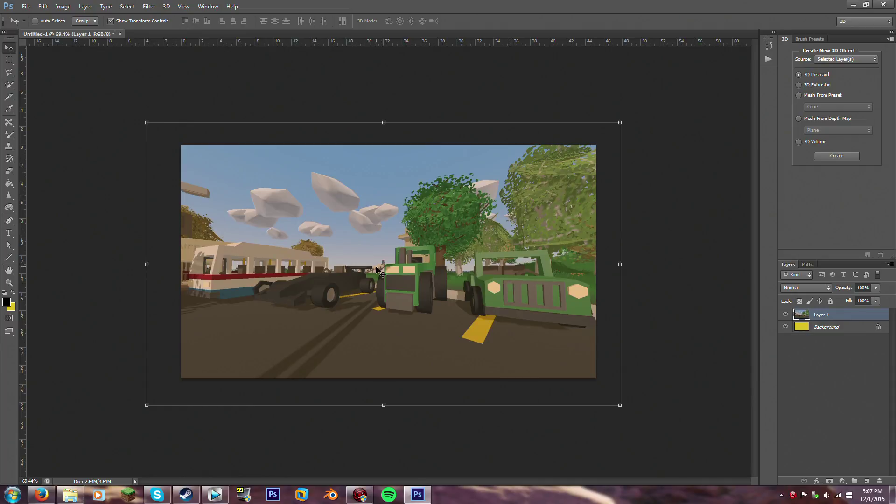
scroll(379, 270, "up", 4)
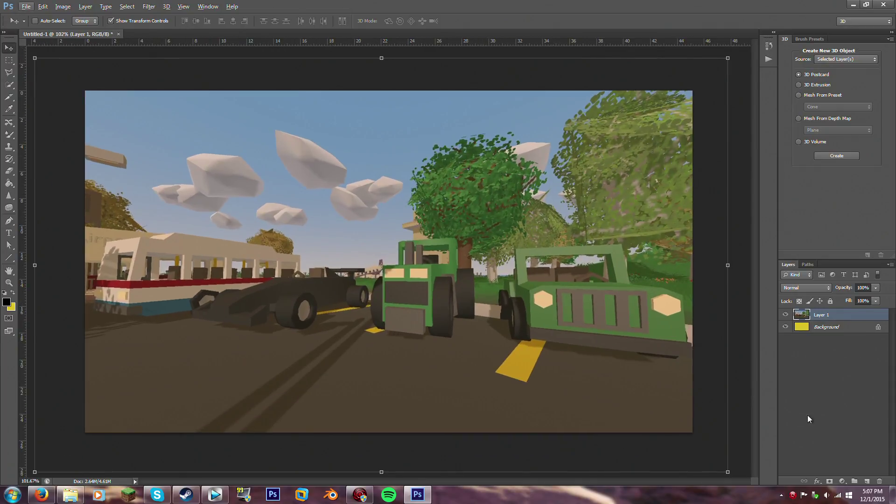
left_click(862, 401)
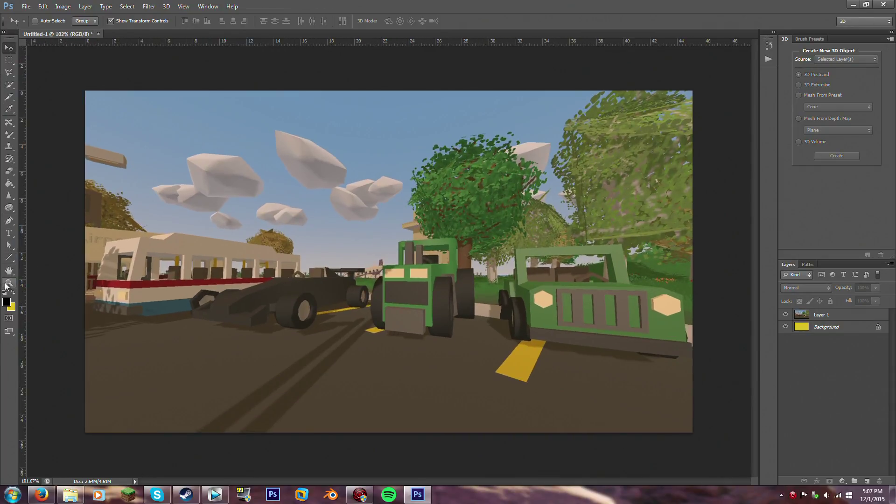
Add the white horizontal text UNTURNED at 128.18 pt and move it to the upper middle of the canvas
left_click(7, 237)
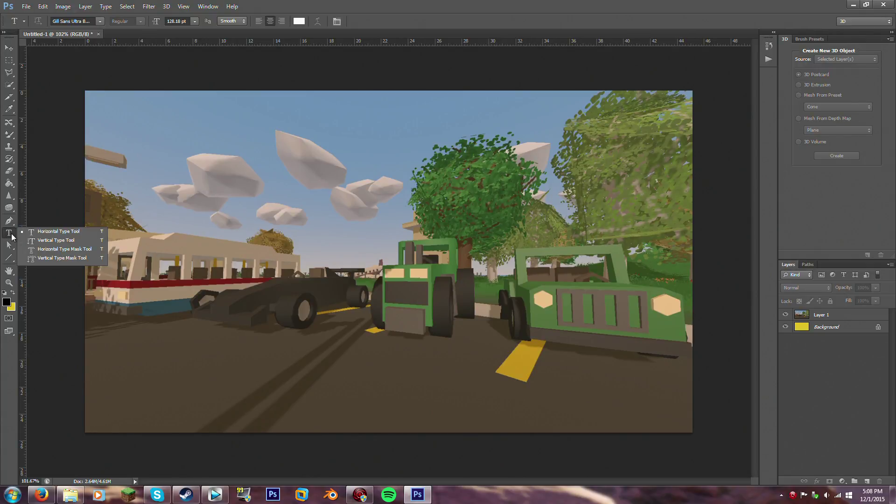
left_click(39, 233)
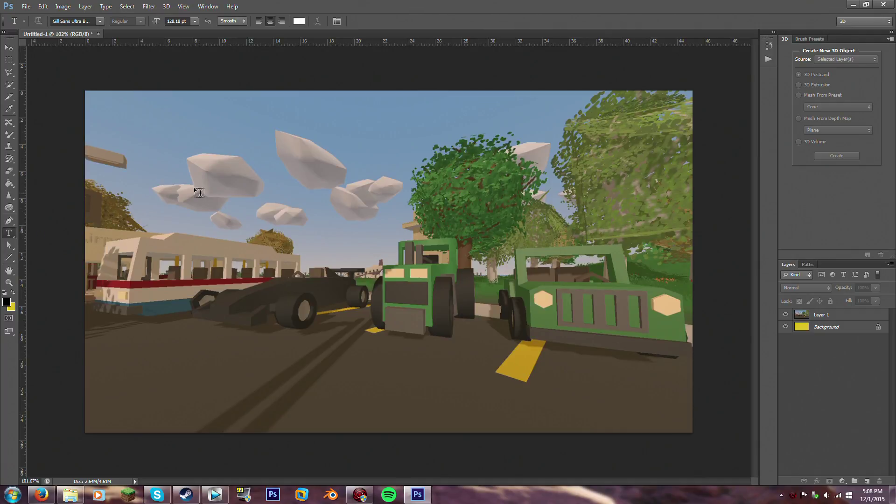
left_click(166, 162)
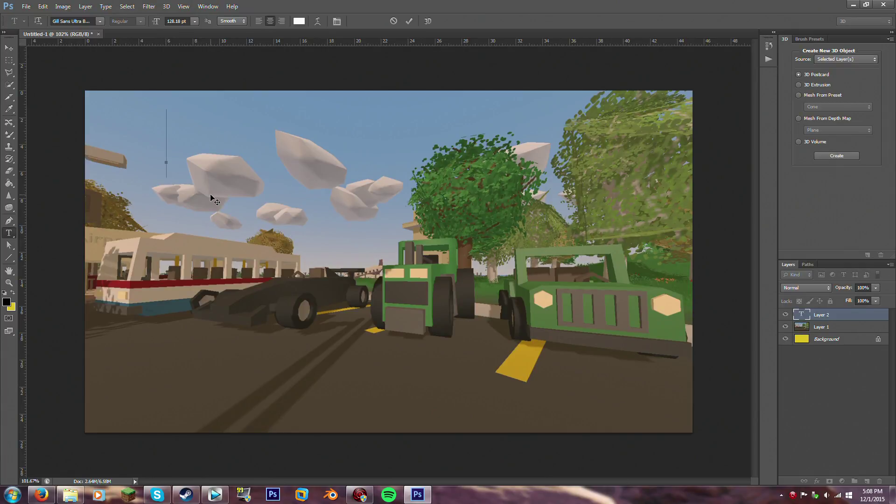
type("UNR")
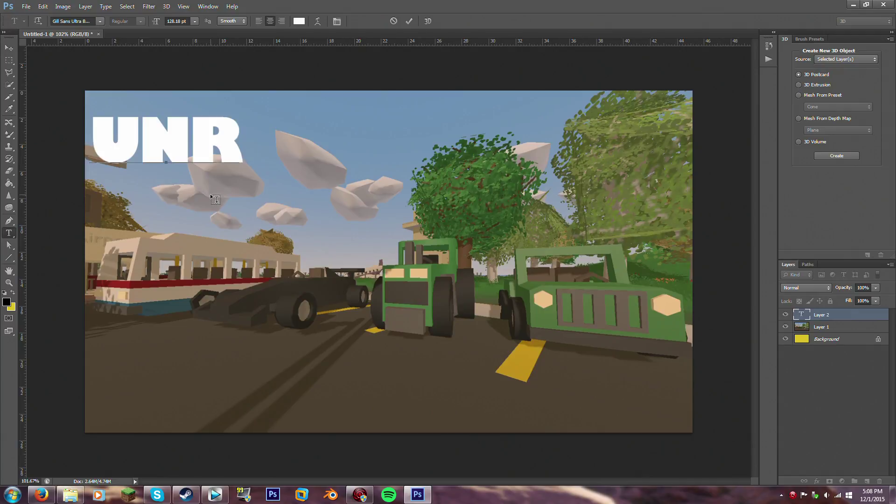
key("BackSpace")
type("TUR")
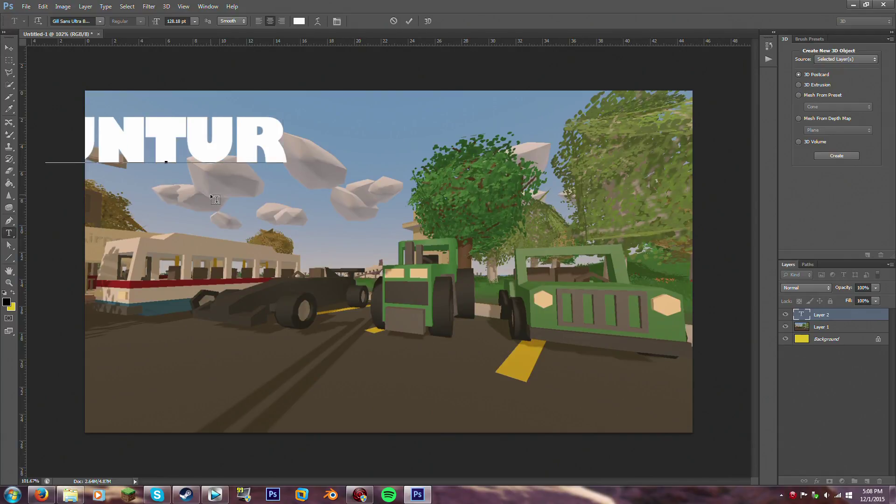
type("NED")
left_click_drag(203, 140, 468, 138)
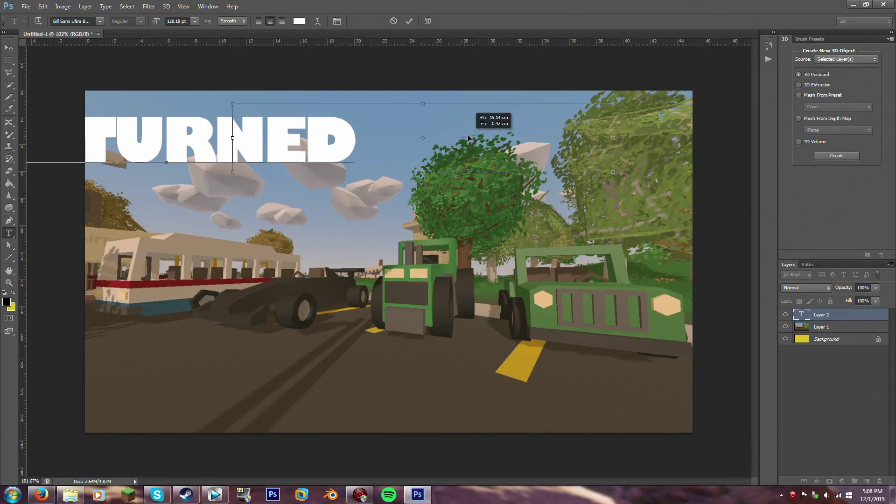
key("ctrl+s")
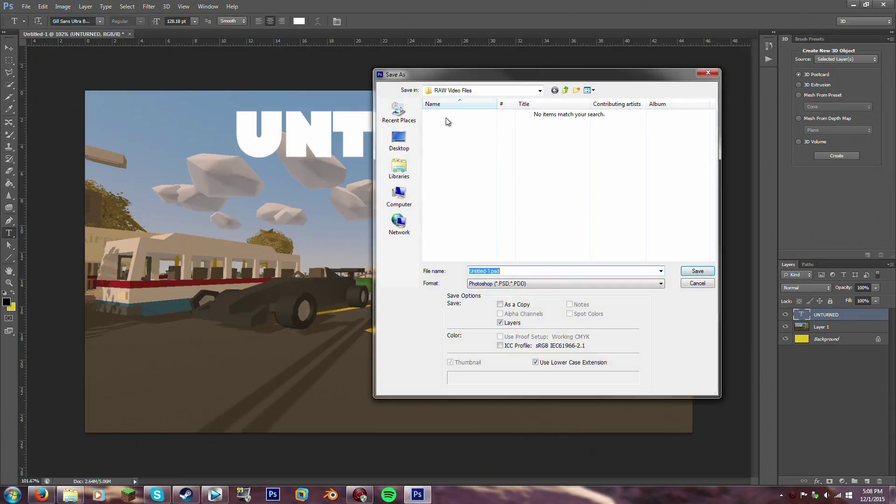
left_click(706, 73)
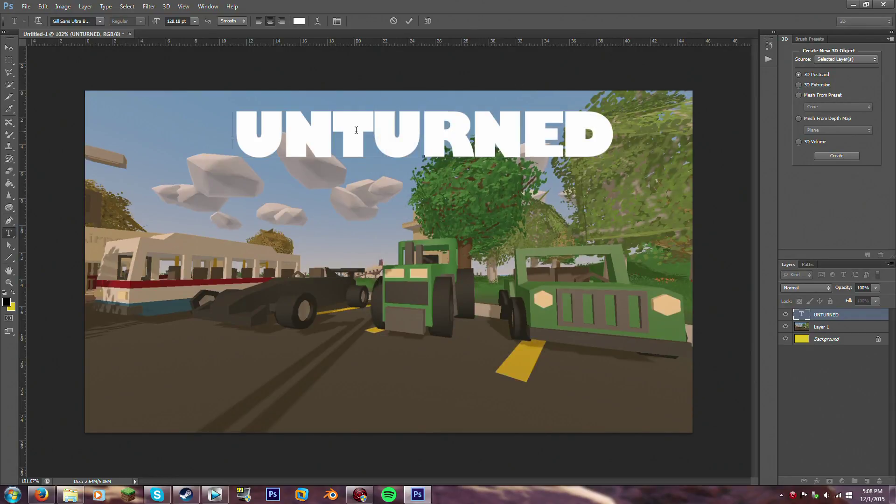
Enlarge the UNTURNED text to 194.18 pt, position it across the top of the image, and deselect its layer
double_click(356, 130)
left_click(186, 22)
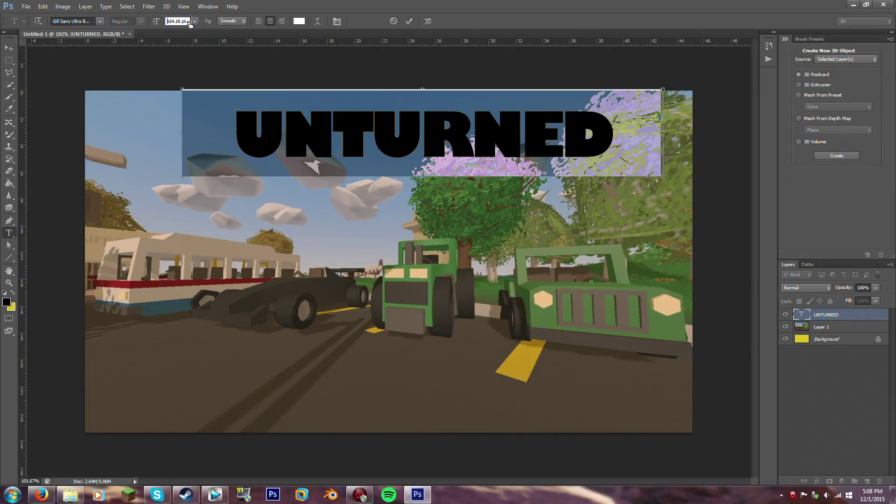
scroll(189, 23, "up", 20)
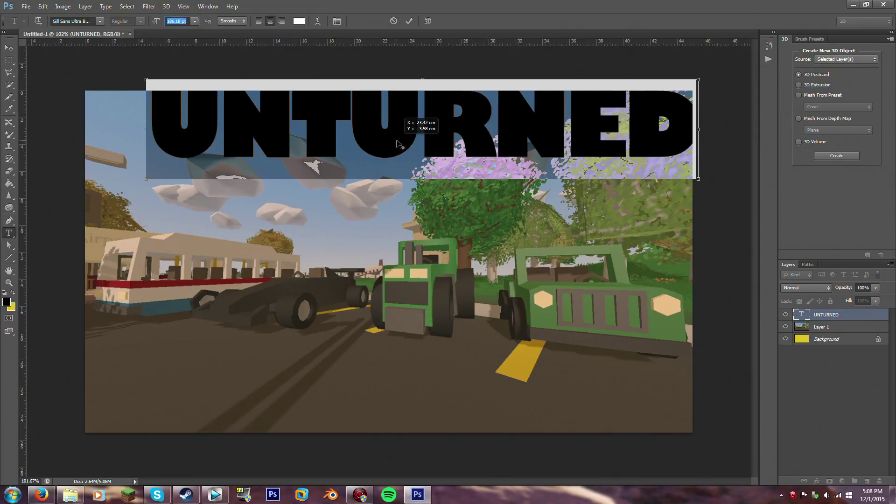
left_click_drag(424, 139, 400, 150)
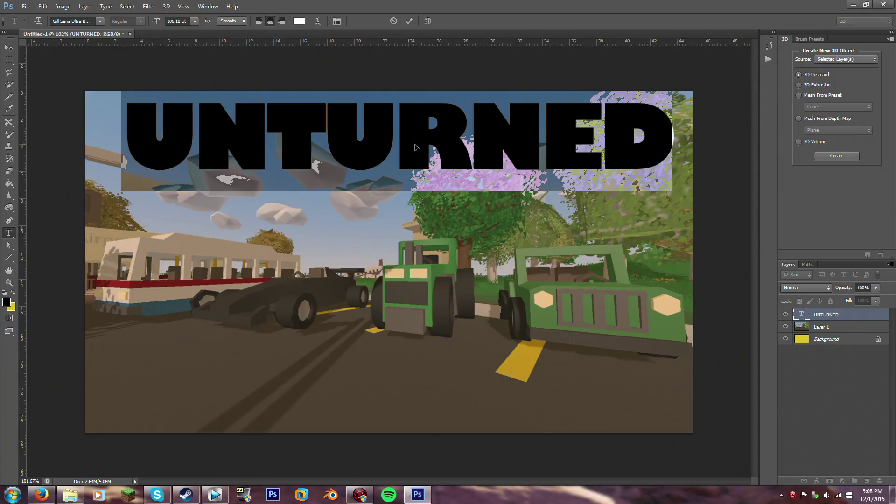
left_click_drag(428, 149, 427, 154)
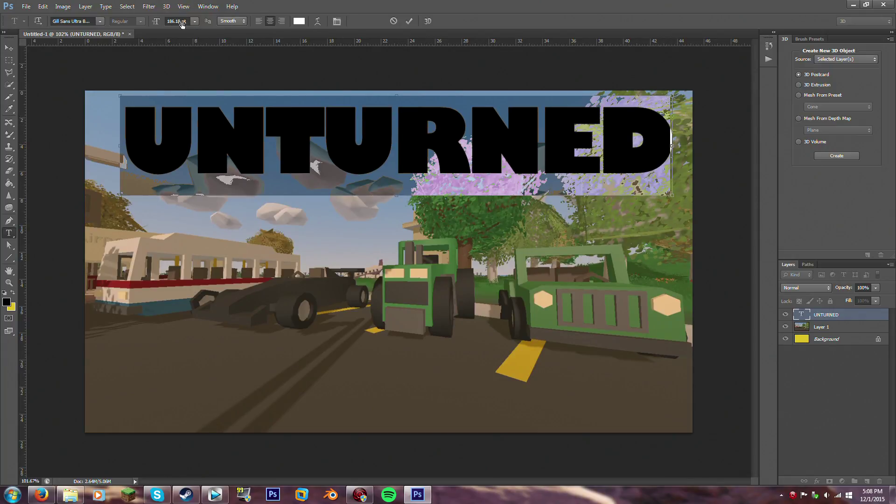
left_click_drag(182, 24, 205, 46)
left_click_drag(373, 149, 369, 149)
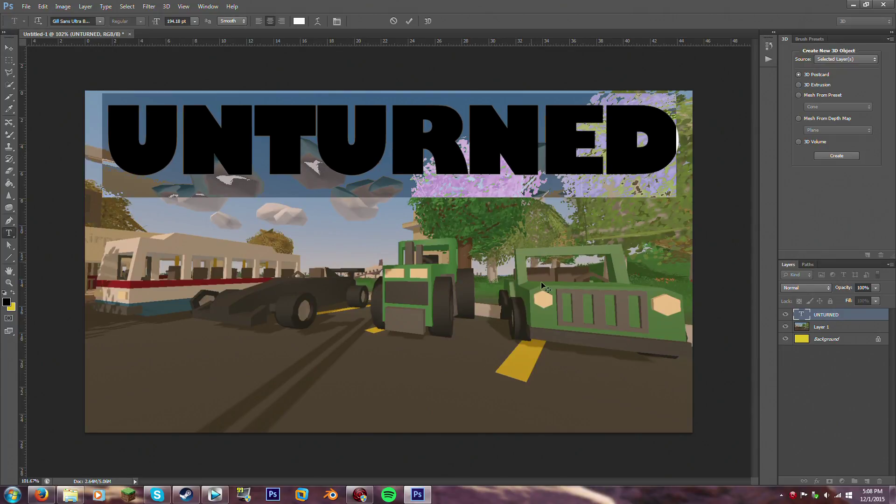
left_click(788, 430)
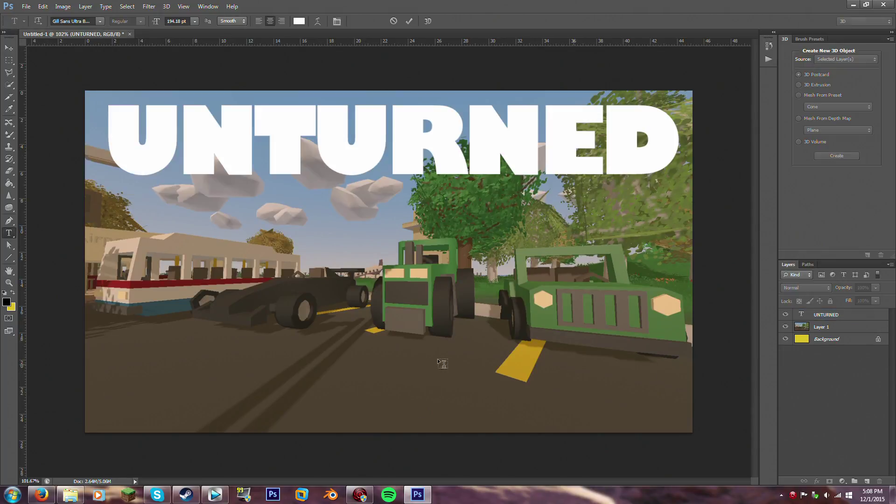
Add a second text layer reading 3.12.3.0 UPDATE over the road and shift it toward the image's lower edge
left_click(105, 375)
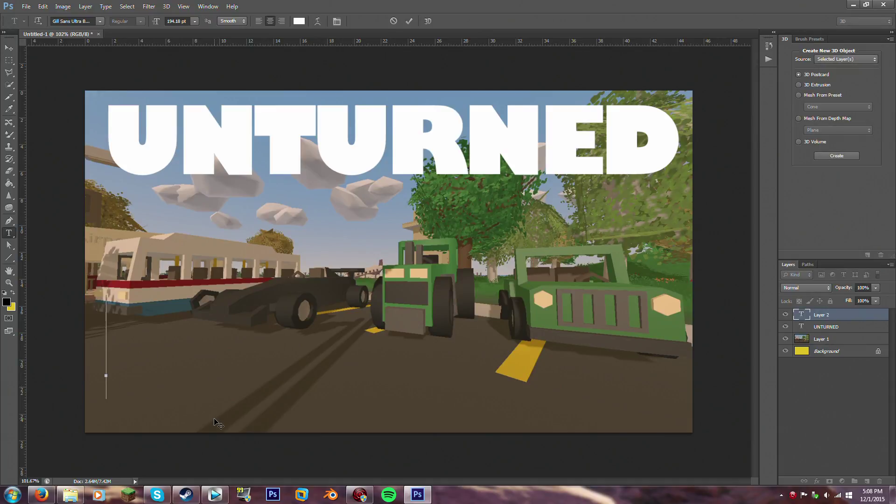
type("12")
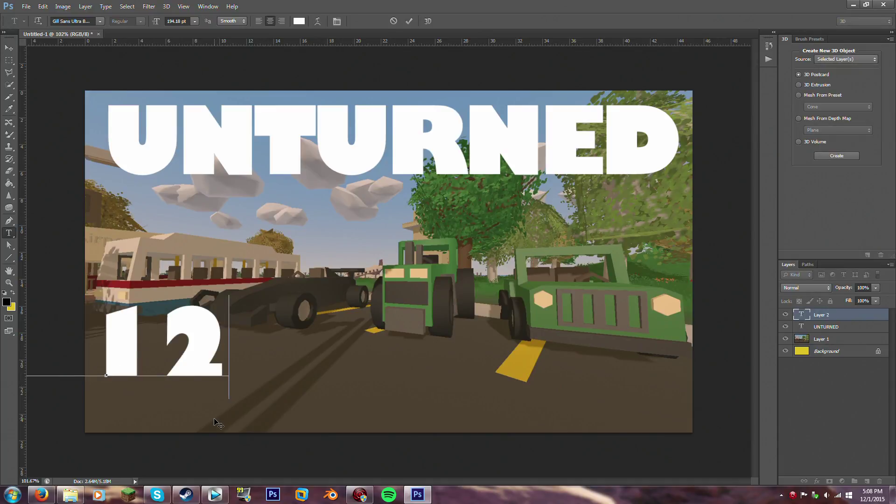
type(".3.0")
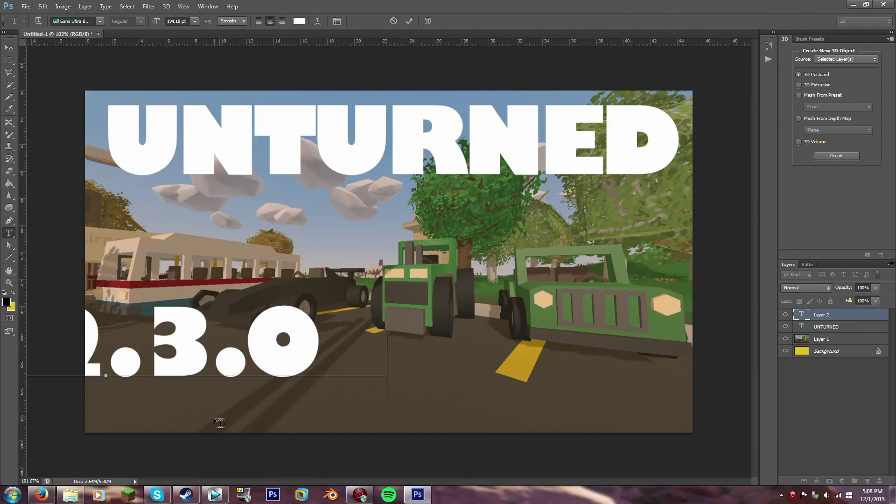
type(" UPDATE")
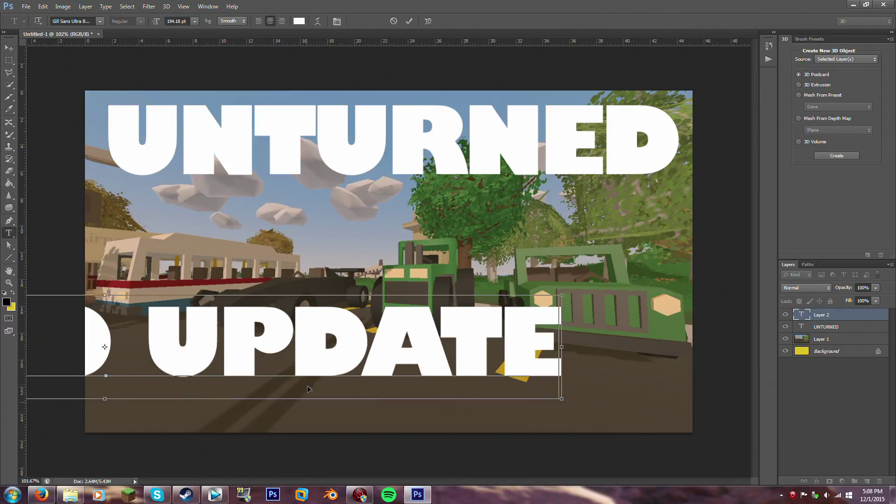
left_click_drag(346, 328, 500, 355)
Reduce the 3.12.3.0 UPDATE text to 126.18 pt, position it across the image's lower edge, and deselect its layer
key("ctrl+a")
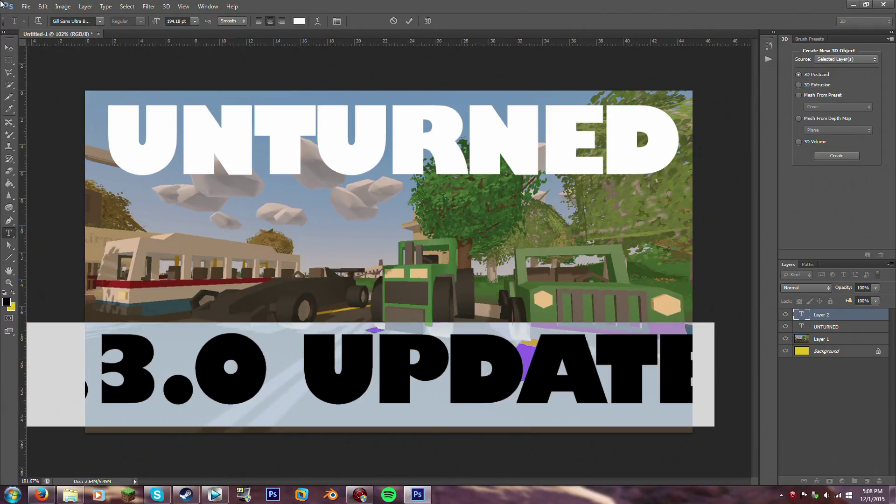
scroll(185, 21, "down", 20)
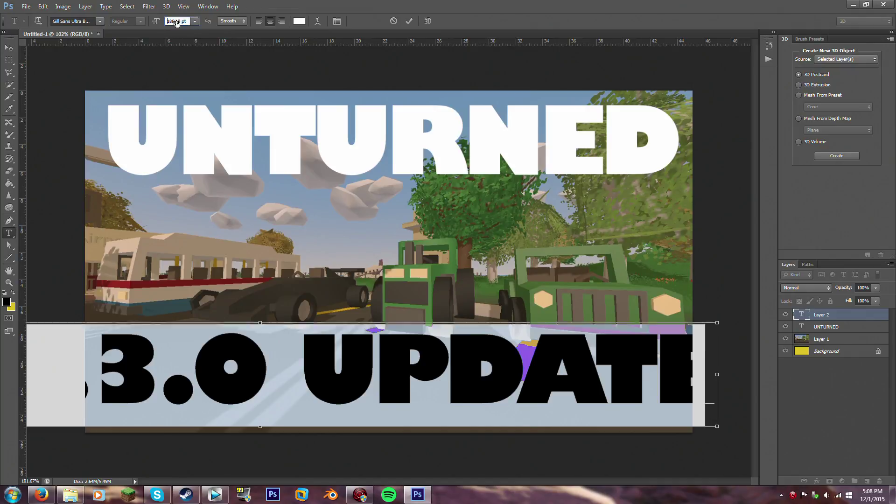
left_click_drag(412, 396, 576, 407)
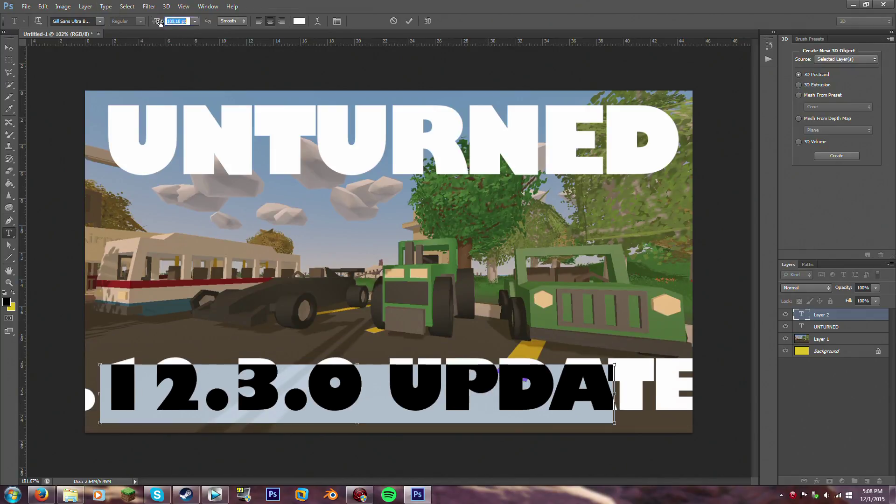
scroll(176, 23, "down", 20)
left_click_drag(326, 392, 342, 395)
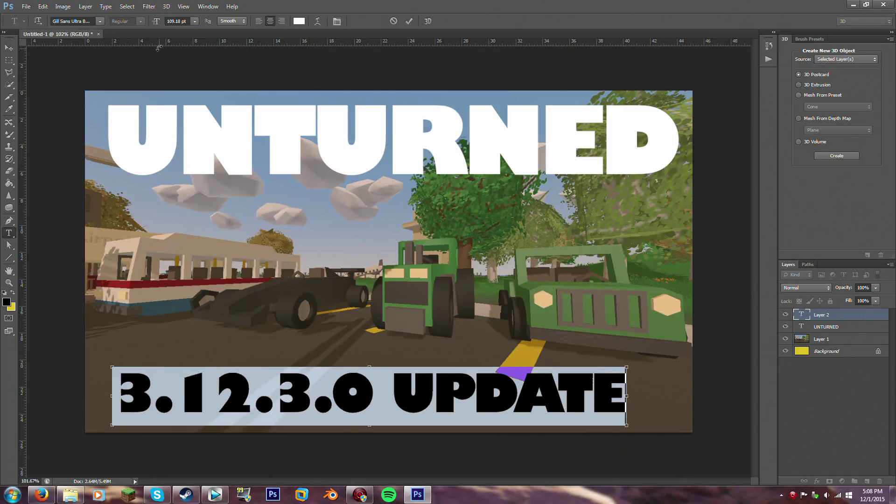
scroll(178, 22, "up", 13)
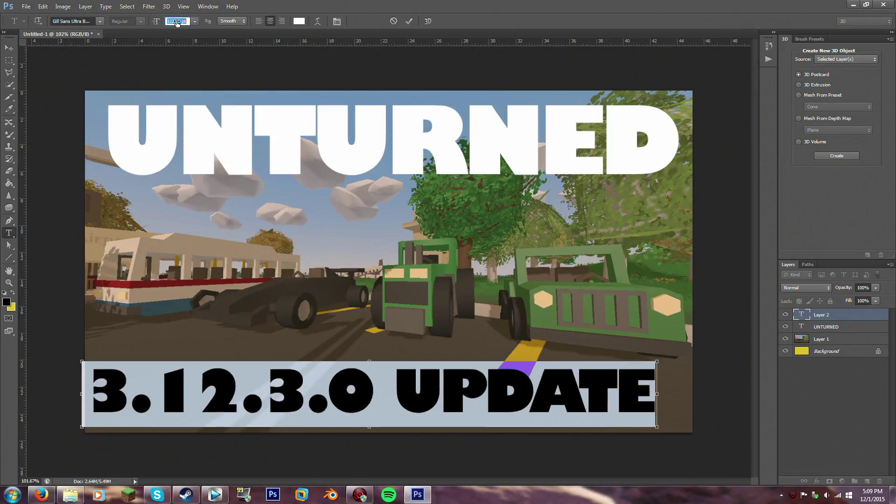
left_click_drag(327, 394, 340, 393)
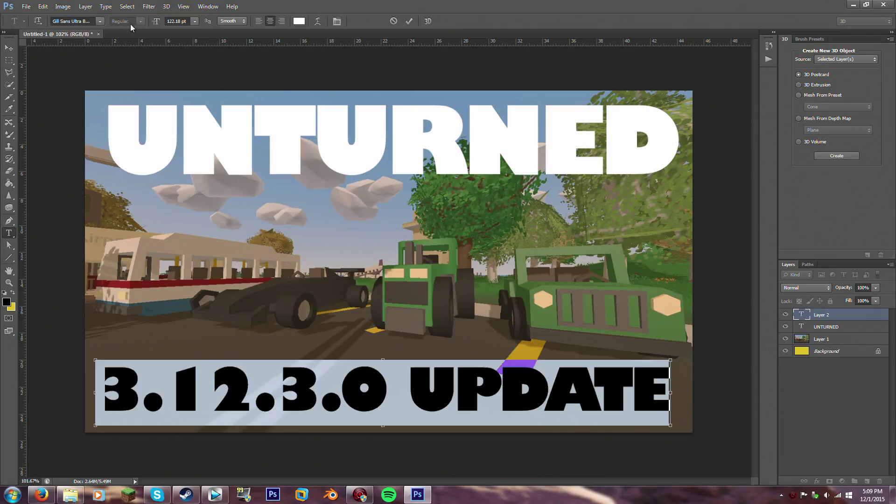
scroll(177, 22, "up", 8)
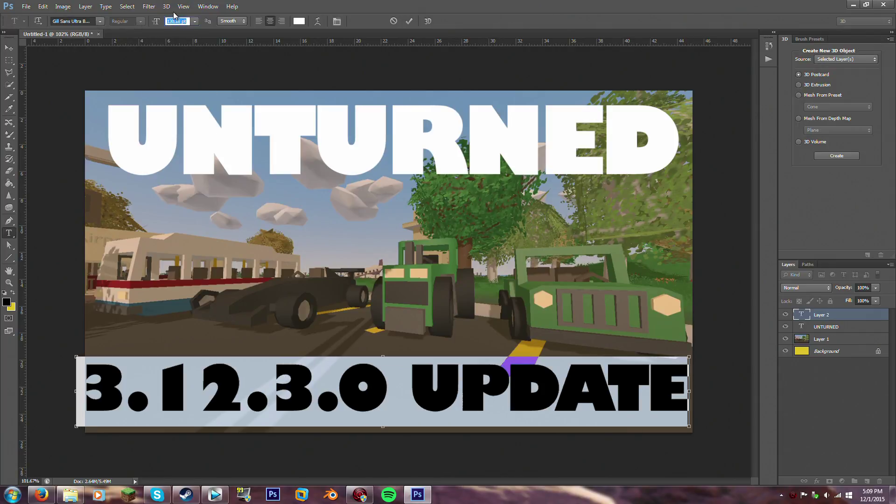
scroll(178, 24, "down", 4)
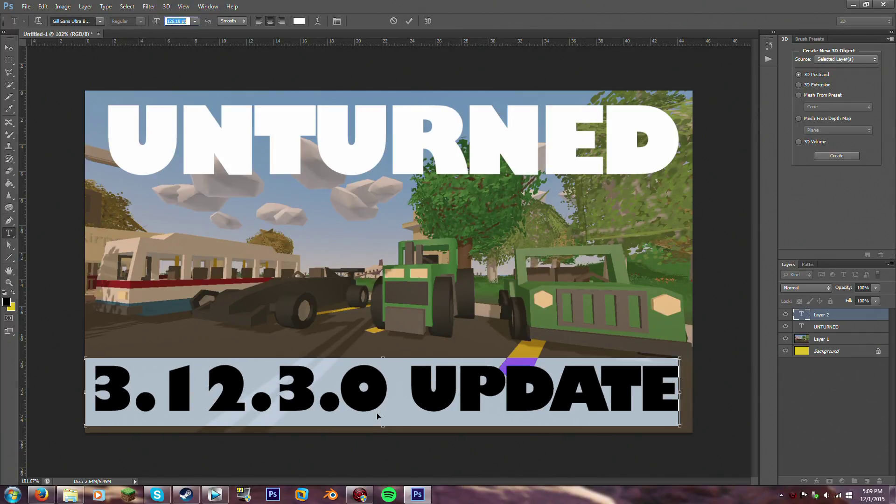
left_click_drag(377, 413, 382, 412)
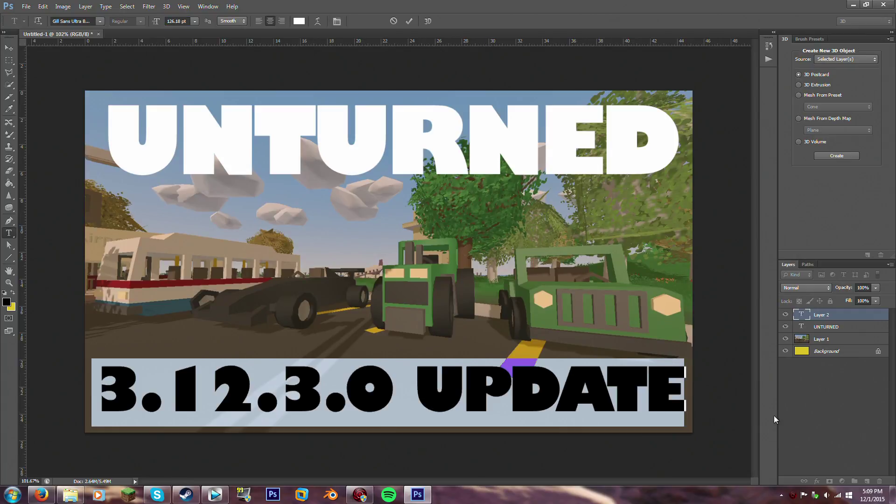
left_click(809, 406)
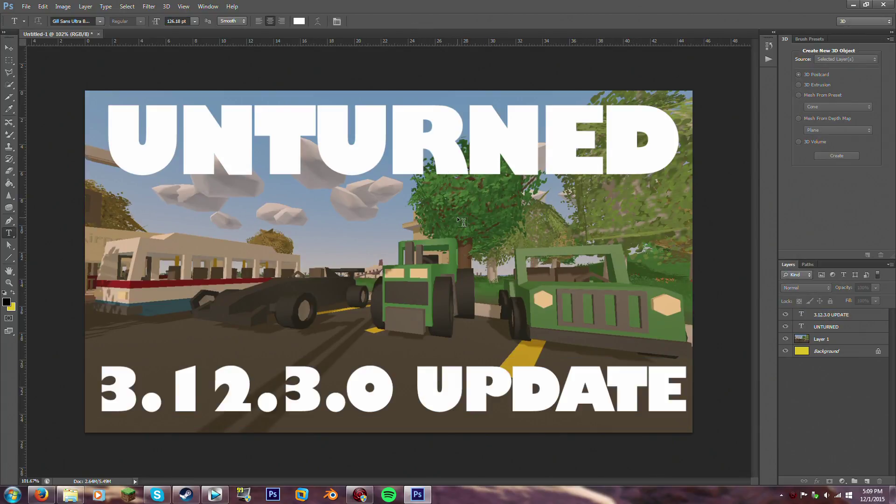
Apply Stroke and Drop Shadow layer effects with their preset settings to the UNTURNED text layer
left_click(833, 332)
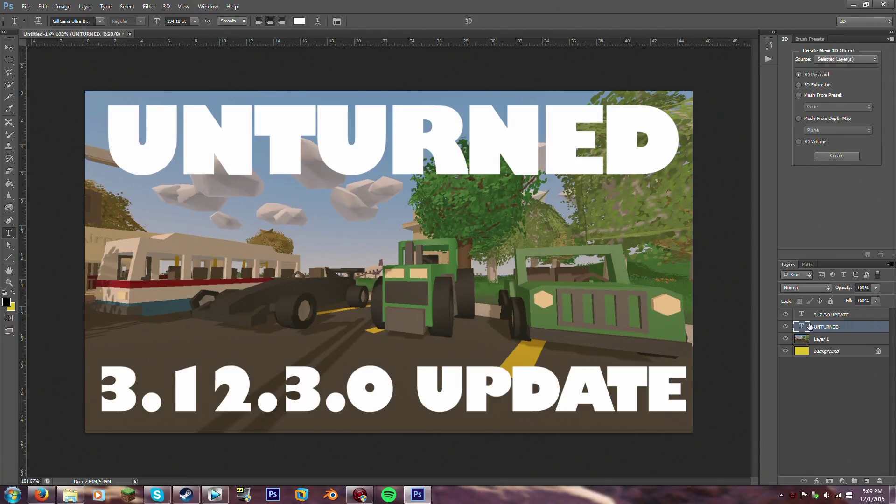
left_click(835, 316)
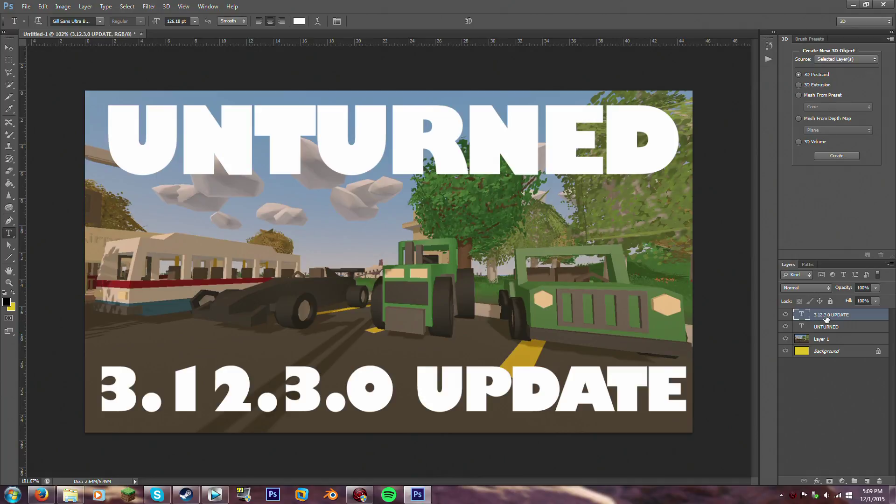
right_click(835, 326)
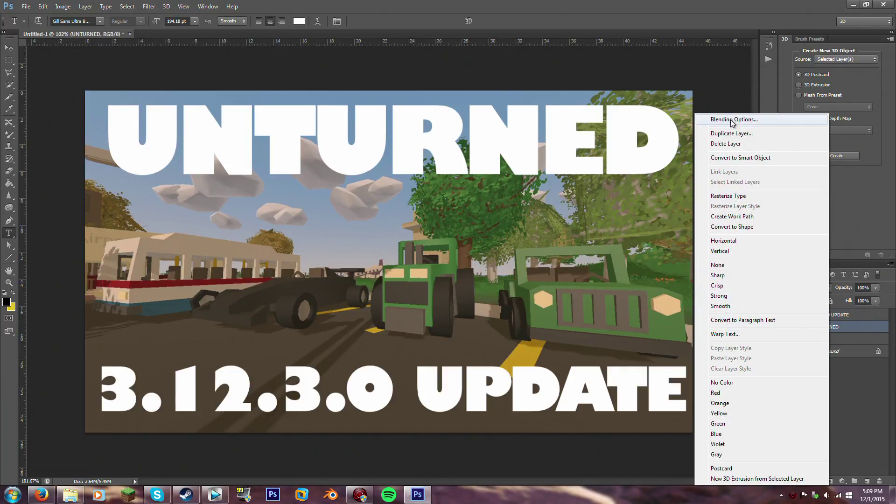
left_click(730, 120)
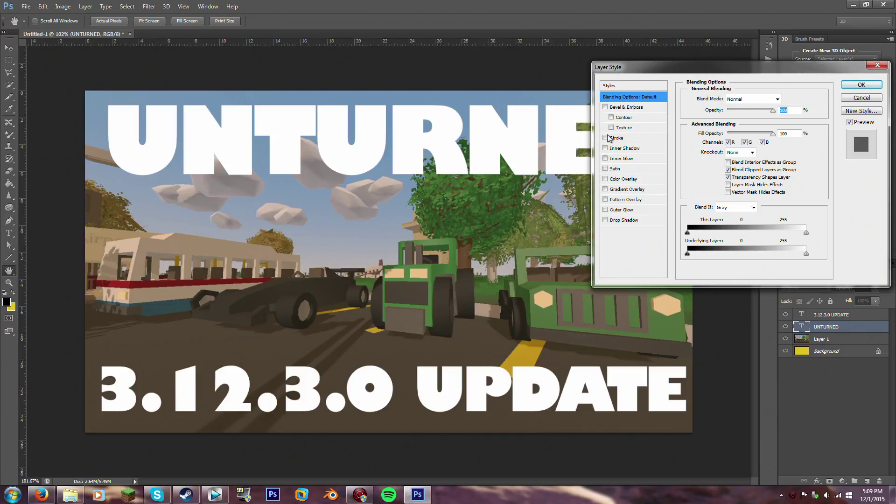
left_click(606, 138)
left_click(606, 220)
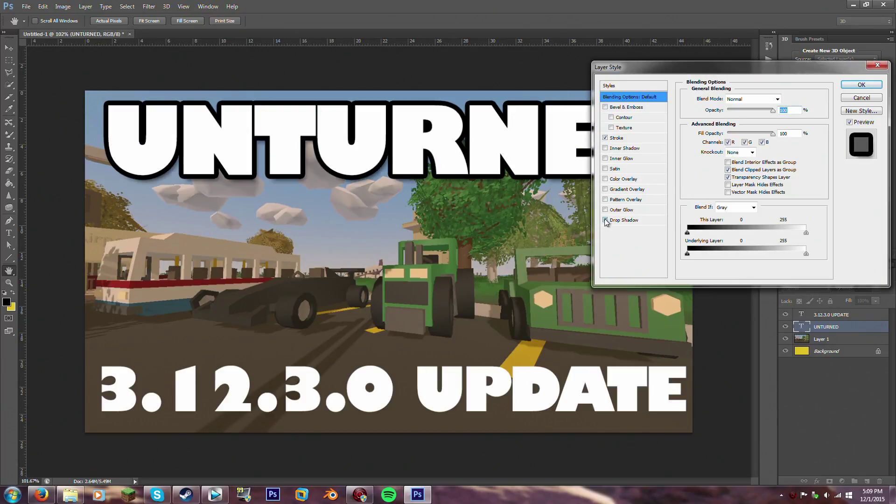
left_click(880, 85)
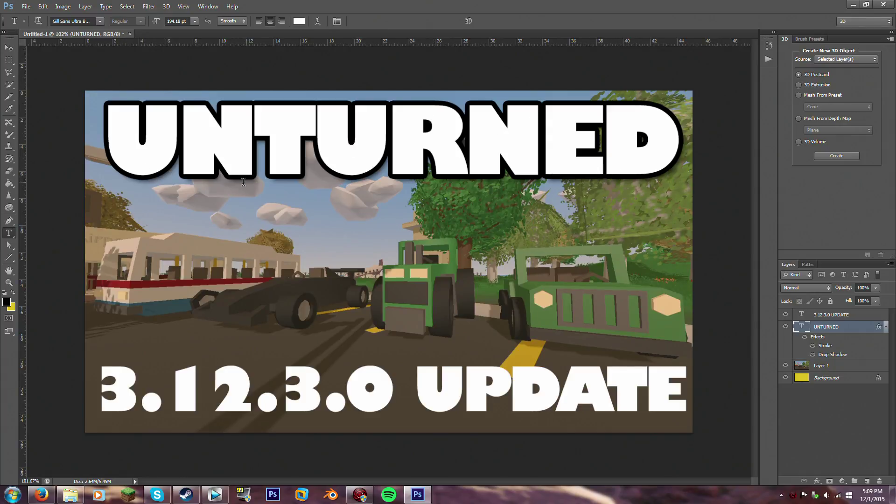
Inspect the UNTURNED text's outline up close and review the layer's Stroke and Drop Shadow settings
scroll(243, 182, "up", 8)
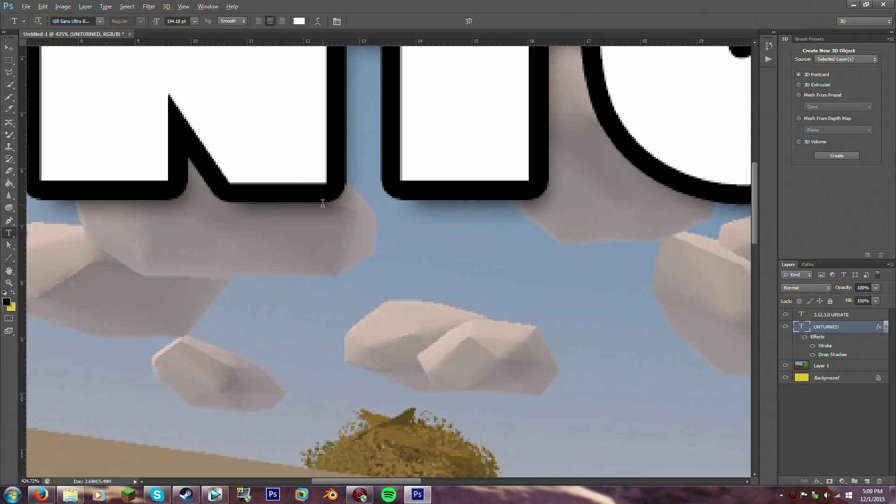
scroll(310, 208, "down", 8)
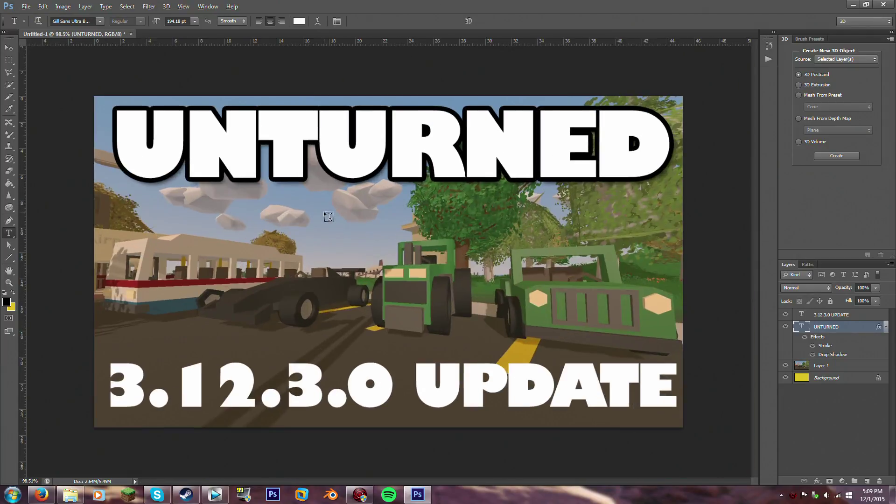
scroll(675, 322, "up", 1)
right_click(822, 329)
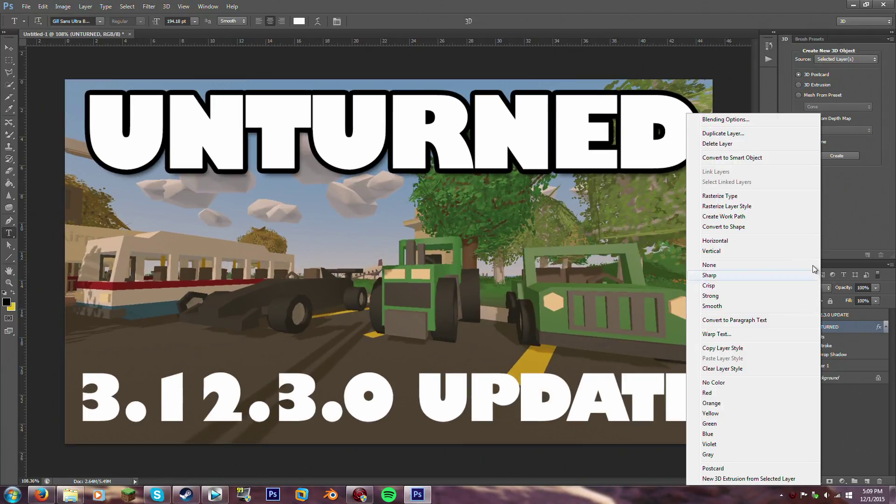
left_click(732, 120)
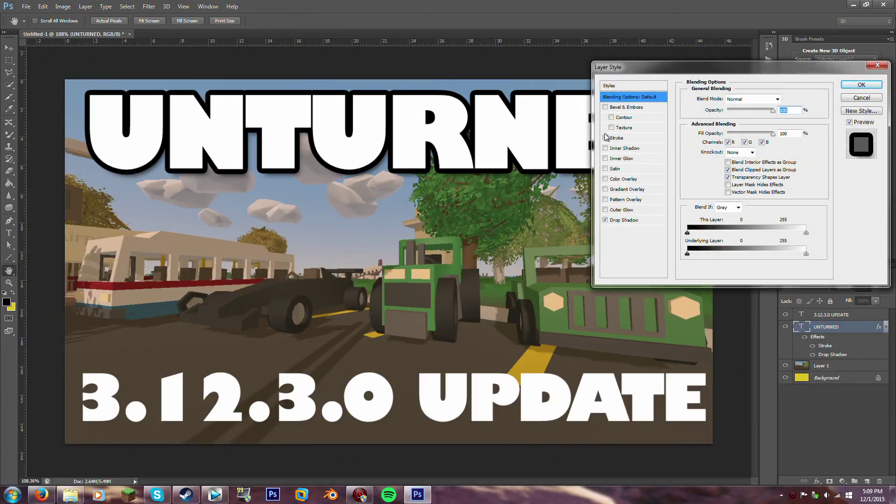
left_click(617, 138)
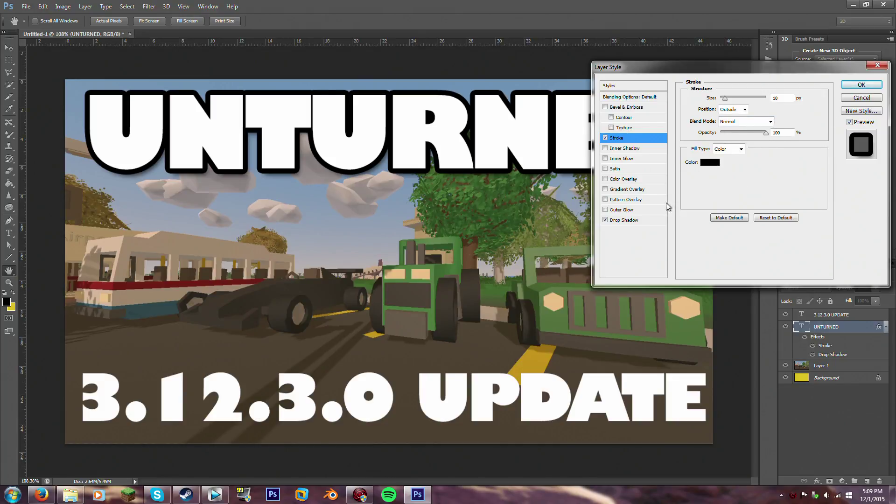
left_click(631, 222)
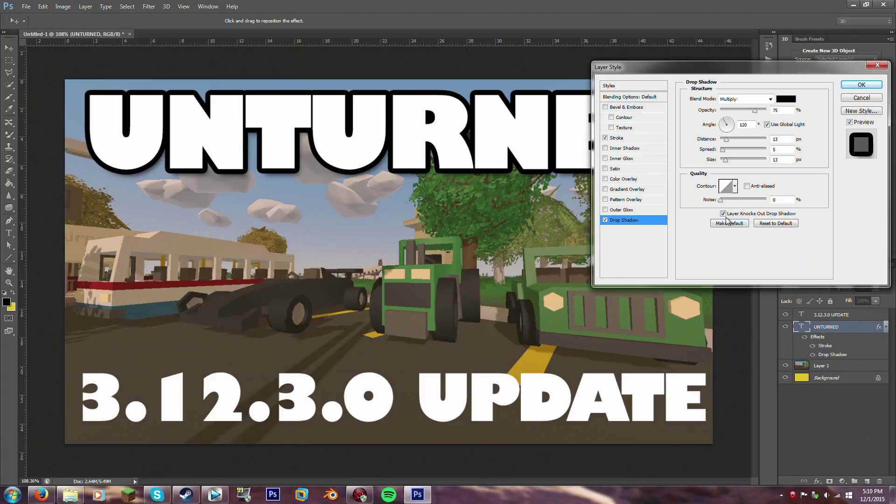
left_click(860, 85)
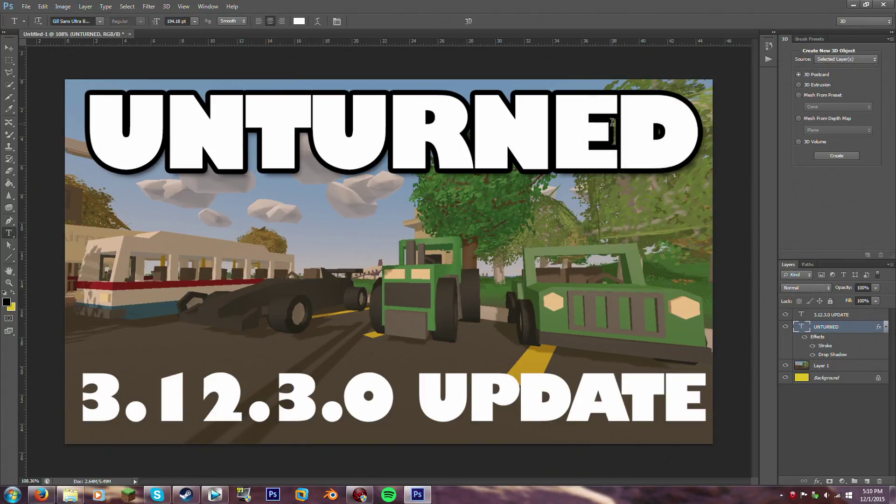
Apply the same Stroke and Drop Shadow layer effects to the 3.12.3.0 UPDATE text layer
left_click(797, 317)
right_click(816, 315)
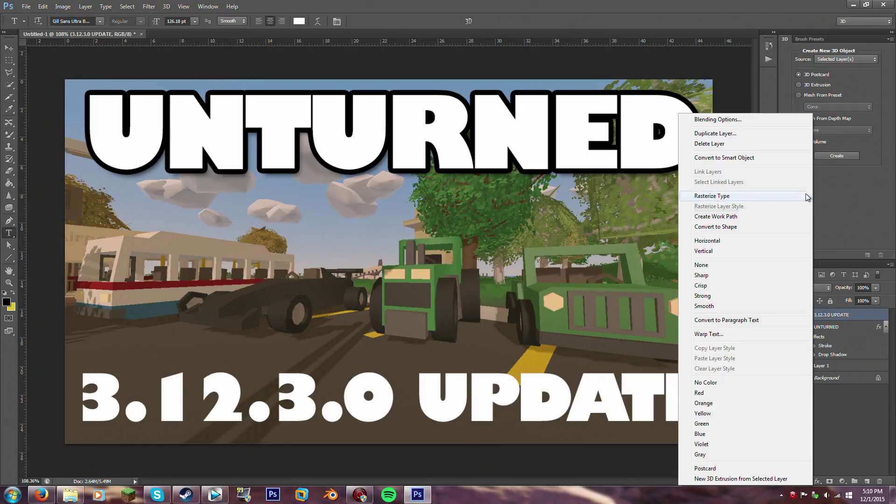
left_click(722, 118)
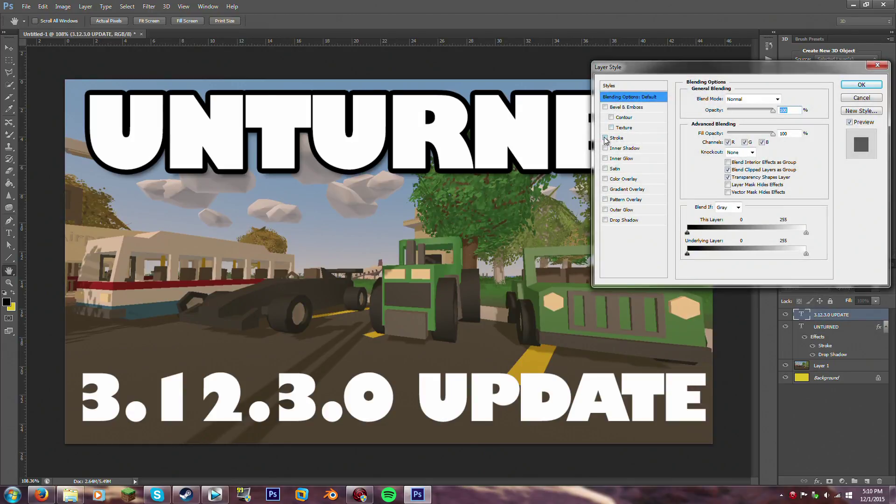
left_click(606, 219)
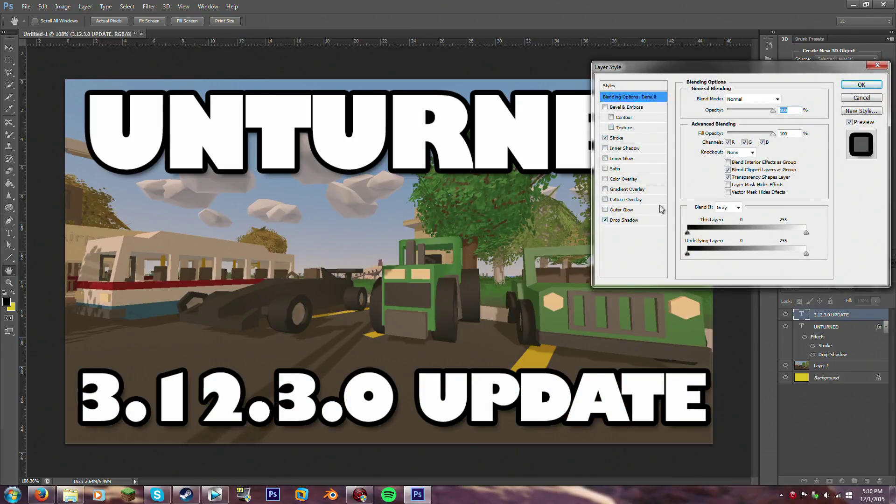
left_click(861, 84)
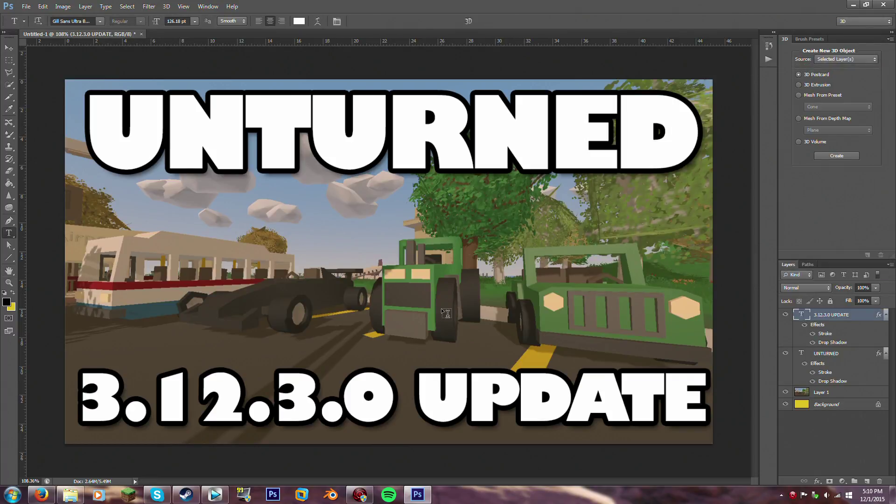
Move the 3.12.3.0 UPDATE text slightly down and to the left, and select the UNTURNED layer
left_click(439, 393)
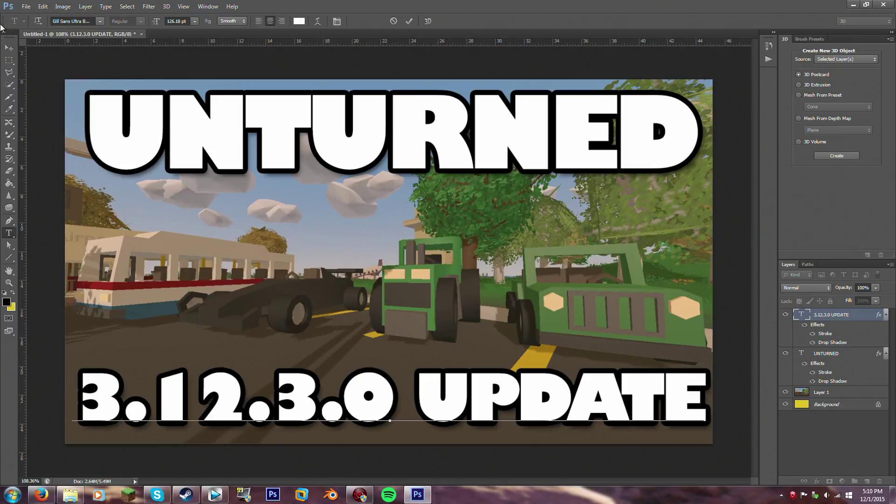
left_click(9, 47)
left_click_drag(477, 413, 471, 418)
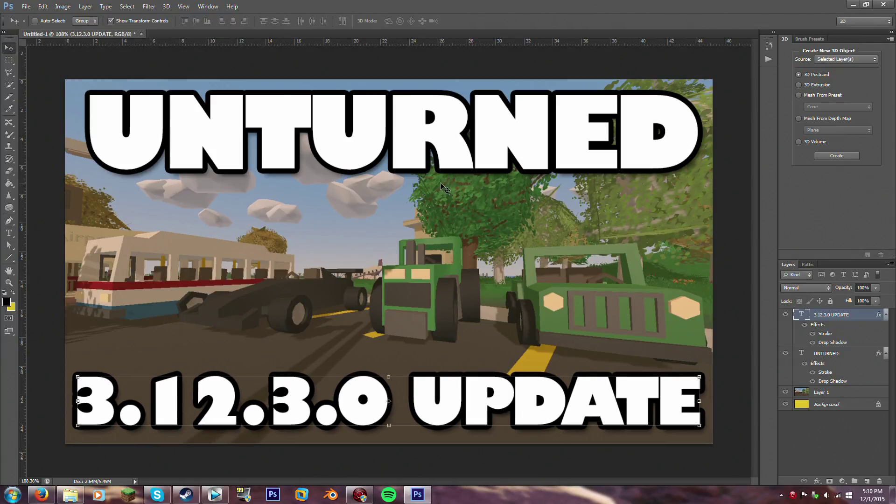
left_click(805, 354)
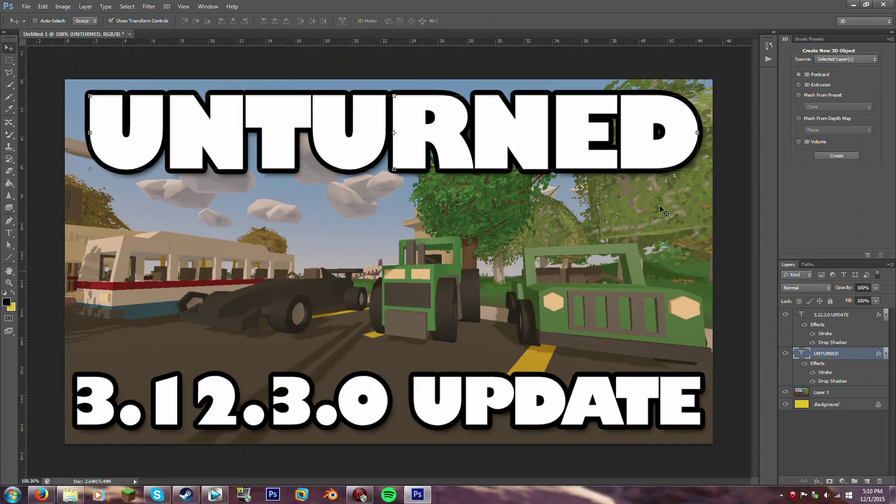
left_click_drag(503, 138, 503, 138)
Start saving the thumbnail as a JPEG copy in the Thumbnails folder of the Youtube Stuff library
left_click(23, 7)
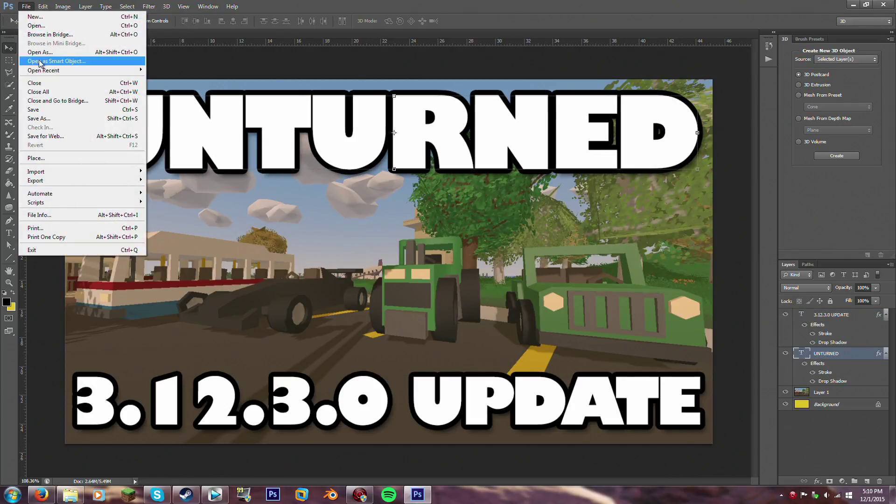
left_click(39, 119)
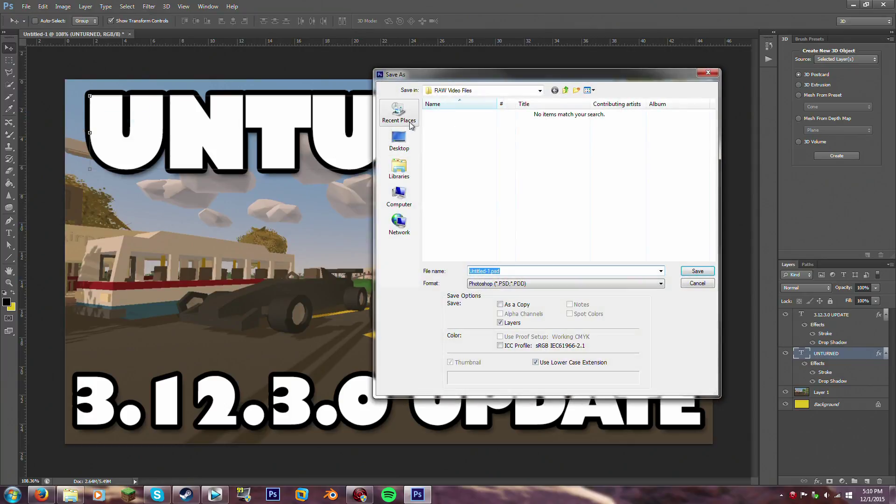
double_click(457, 157)
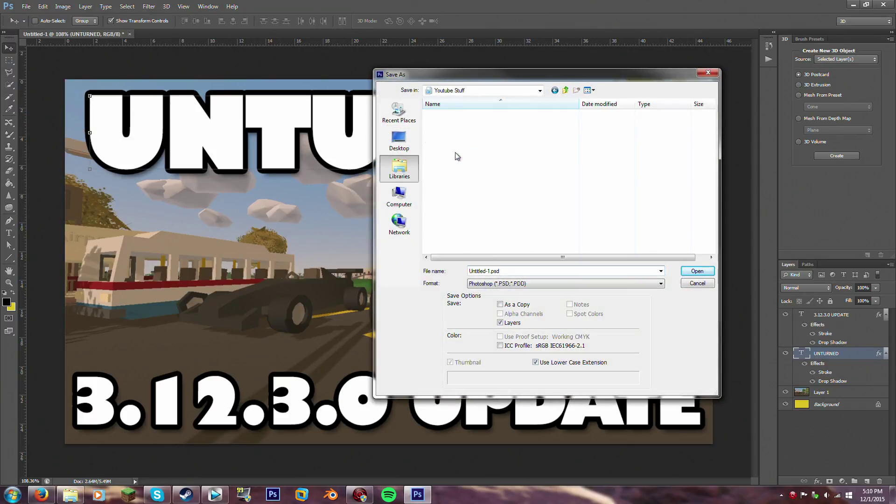
double_click(457, 159)
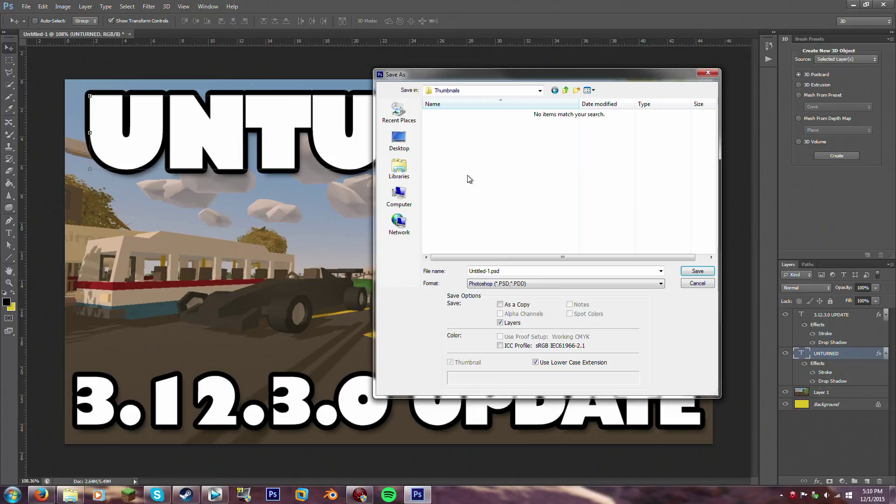
left_click(495, 284)
left_click(508, 347)
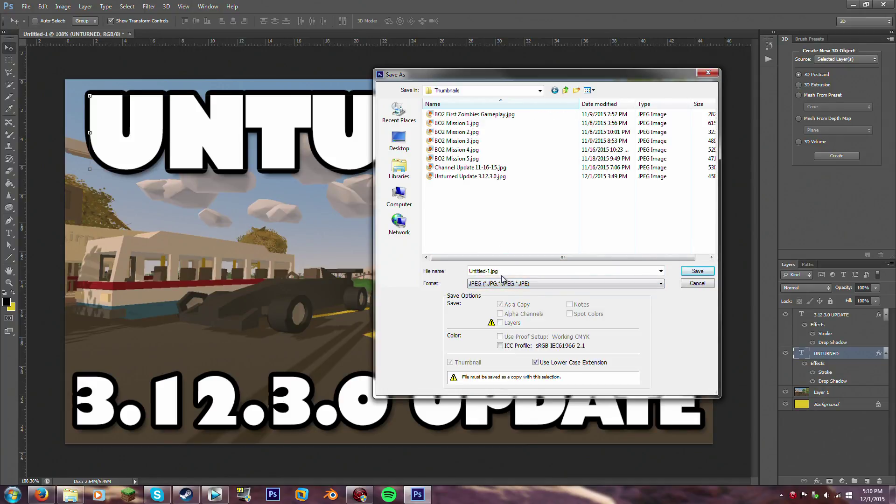
Overwrite the existing Unturned Update 3.12.3.0.jpg with the finished thumbnail at quality 12, Maximum, Baseline ("Standard")
left_click(458, 177)
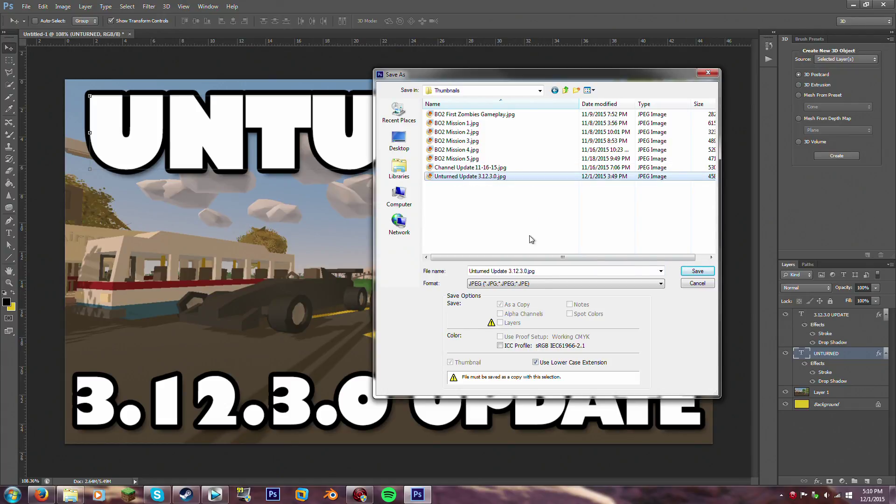
left_click(697, 270)
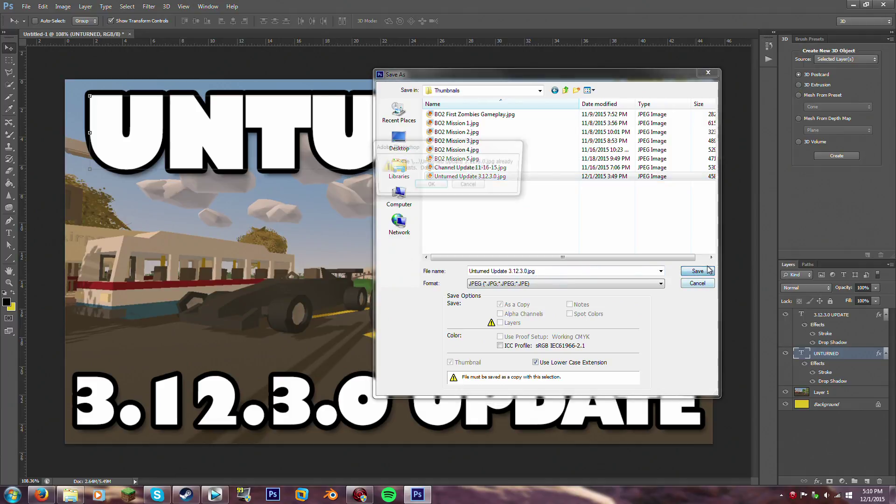
left_click(430, 185)
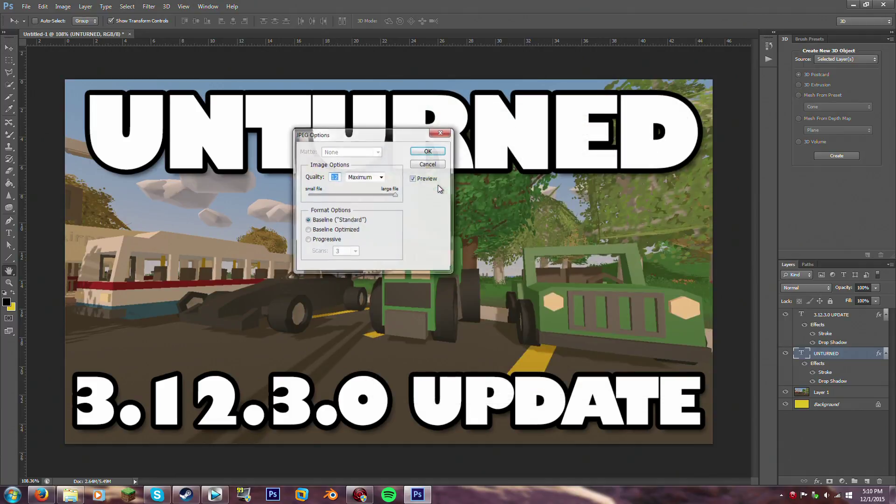
left_click(431, 155)
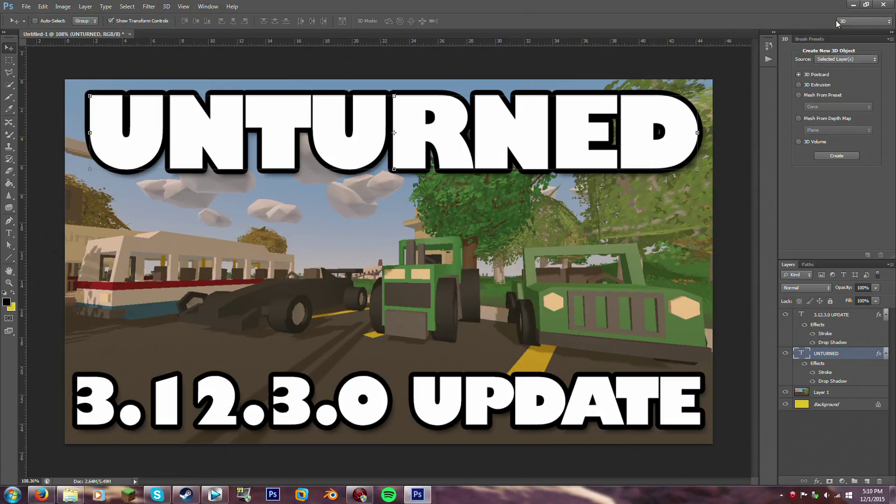
Switch to Firefox and open the Info and Settings of the "UNTURNED- Update 3.12.3.0" video from YouTube's Video Manager
left_click(853, 5)
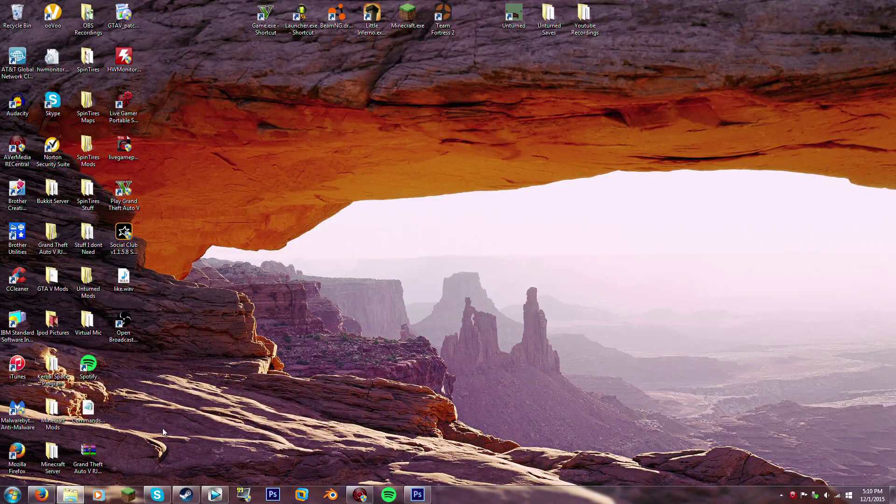
left_click(41, 494)
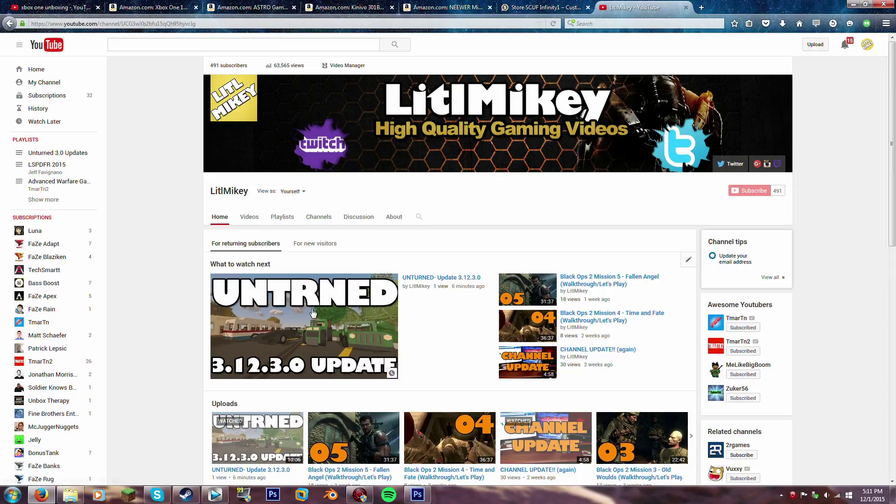
left_click(852, 4)
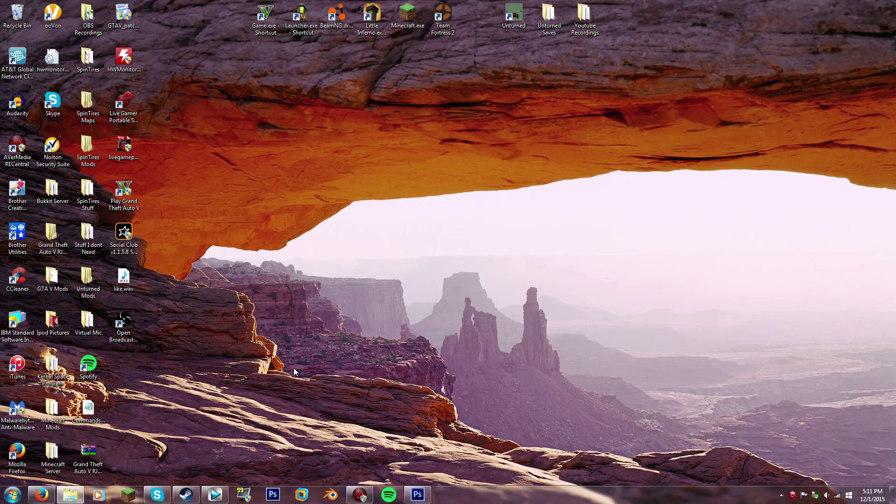
left_click(42, 493)
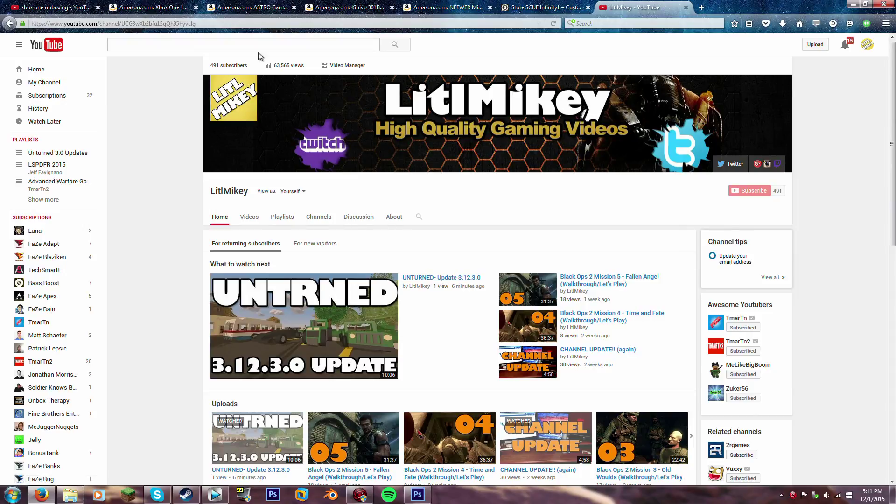
left_click(335, 66)
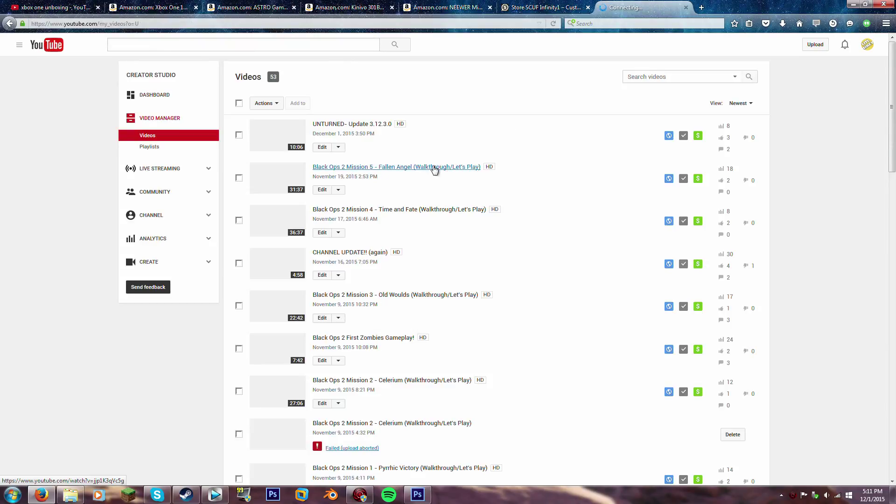
left_click(338, 147)
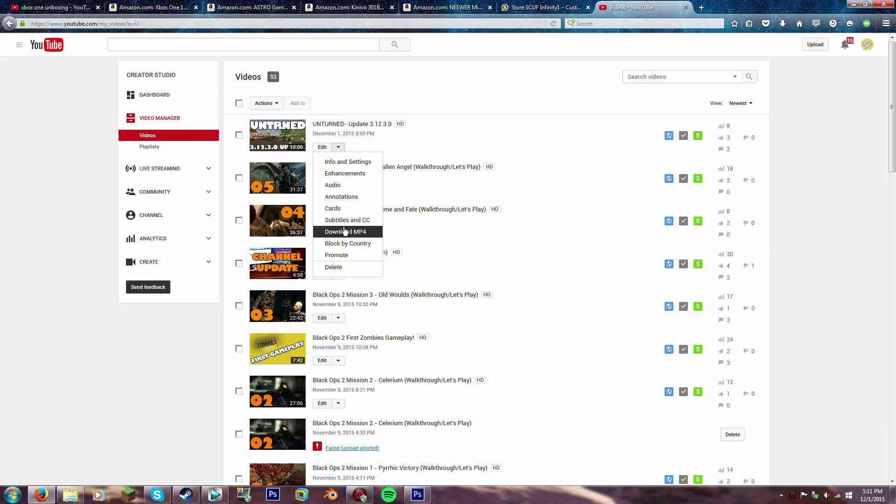
left_click(347, 163)
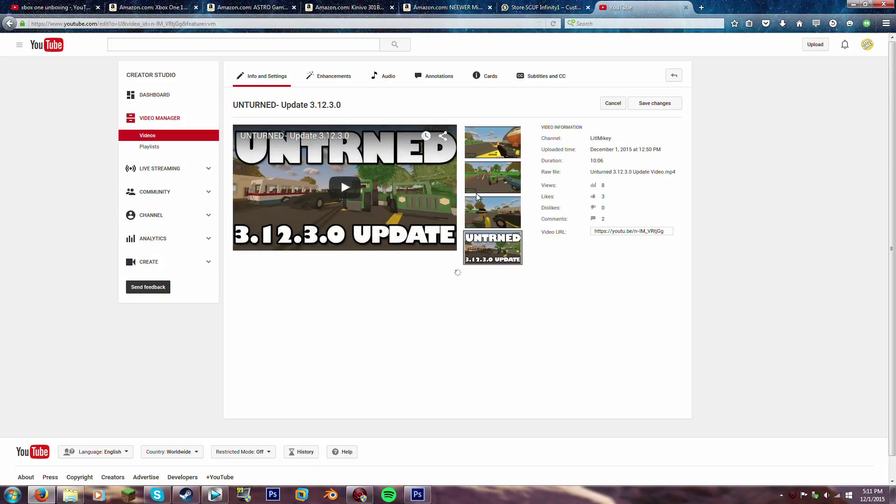
Enlarge the video's description box to show the full text and review the description
scroll(338, 289, "down", 3)
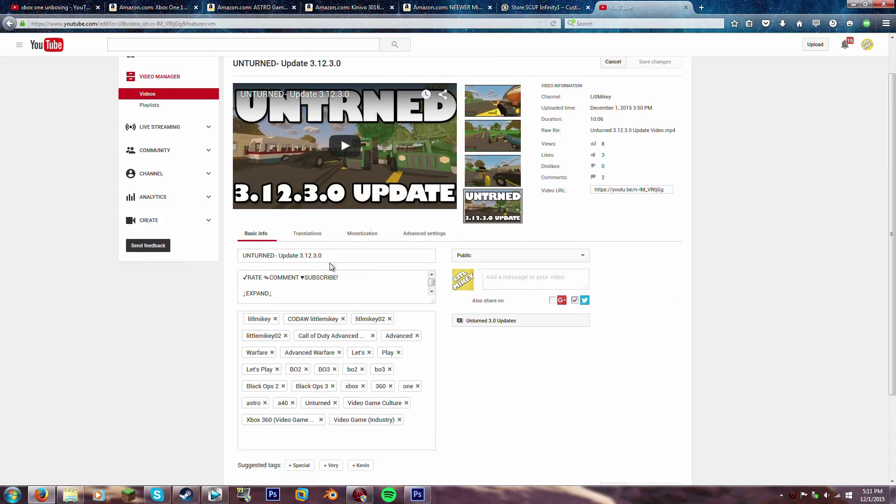
scroll(419, 259, "up", 1)
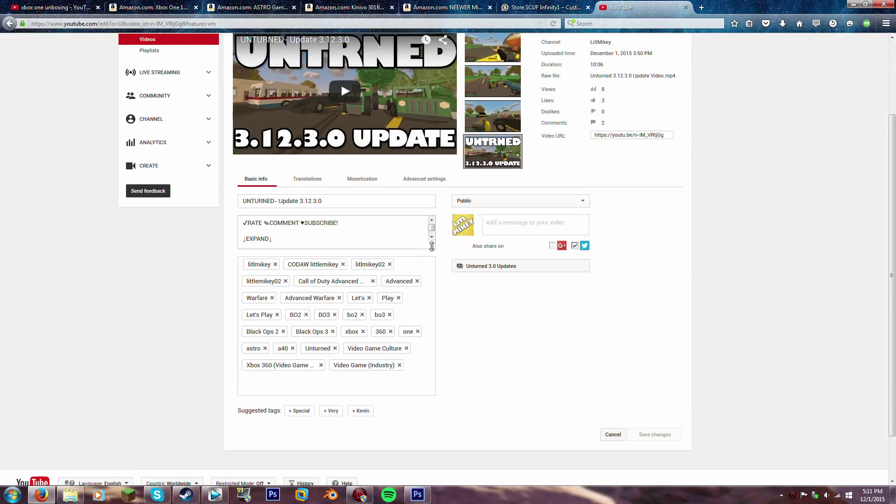
left_click_drag(432, 246, 444, 418)
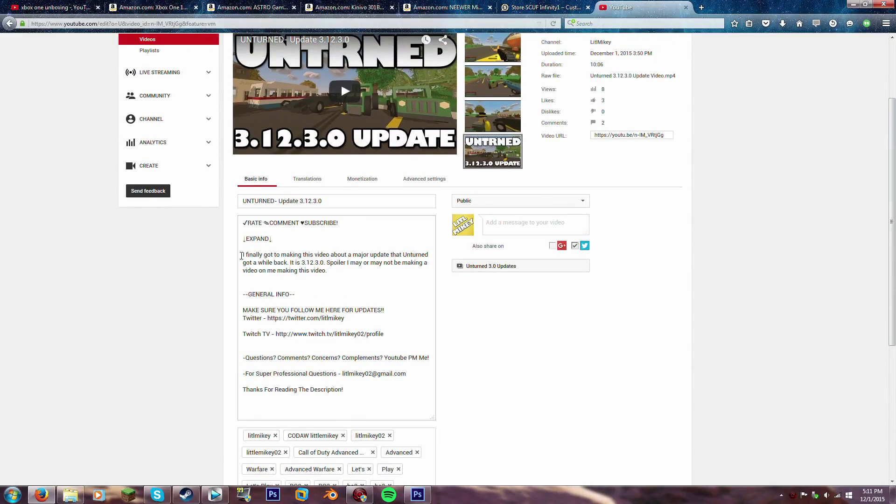
left_click_drag(242, 256, 286, 263)
left_click(241, 251)
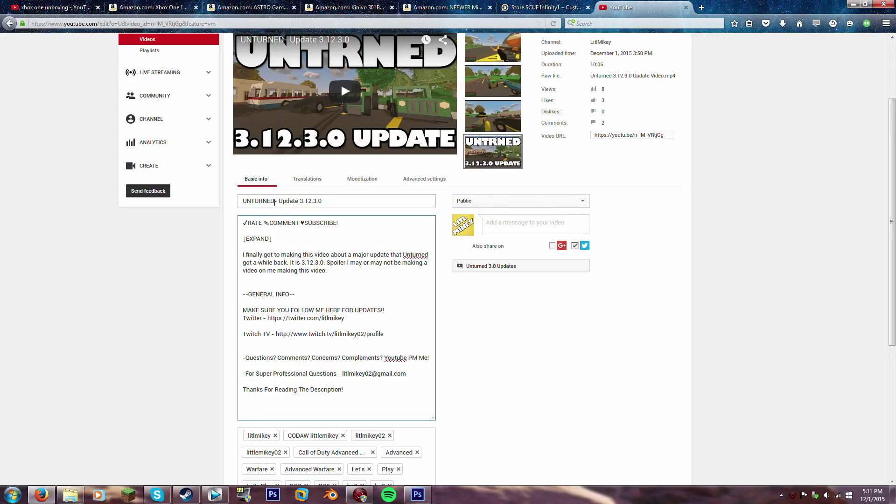
Replace the hyphen in the video title with a colon so it reads "UNTURNED: Update 3.12.3.0"
left_click(275, 201)
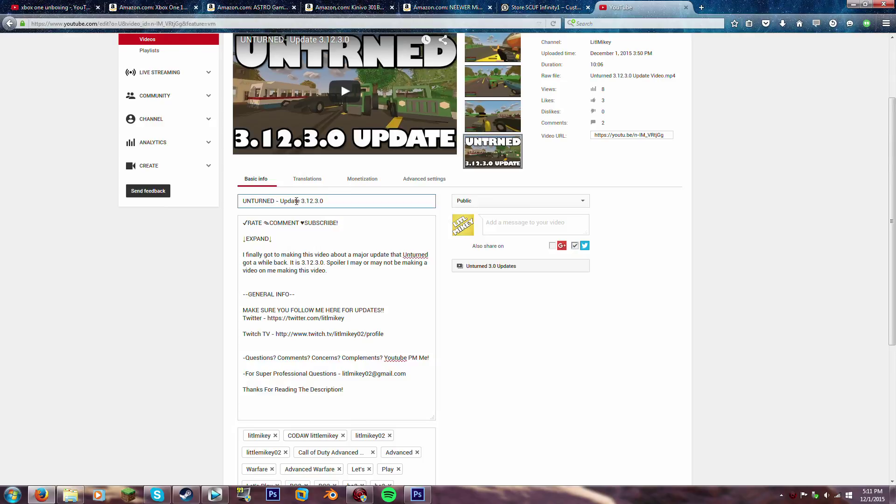
left_click_drag(244, 203, 278, 202)
left_click(278, 202)
key("BackSpace")
key("BackSpace")
key("BackSpace")
type(":")
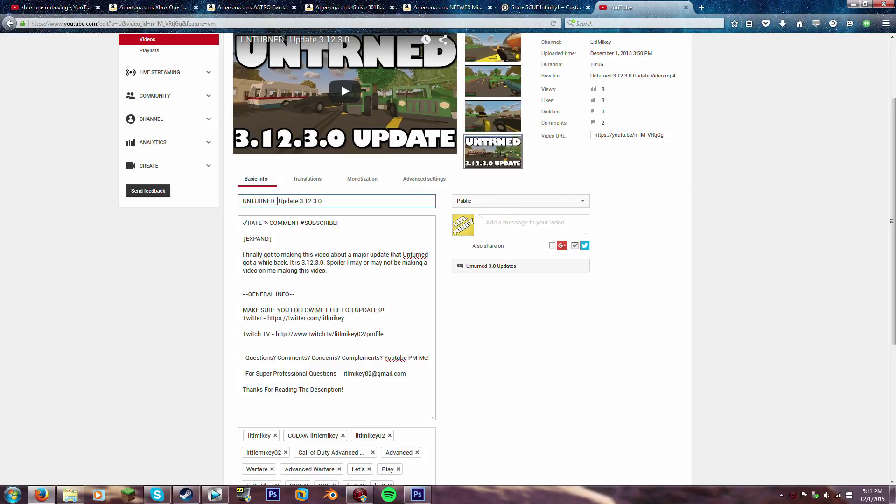
key("BackSpace")
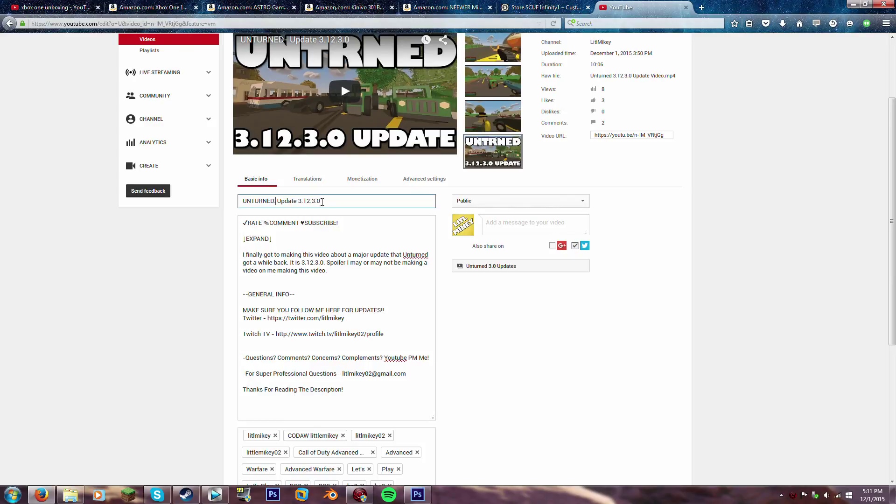
Append "(Race Car, Tractor, Gold Weapons)" to the end of the video title and save the changes
left_click(335, 199)
type("(Race Car, Tractor")
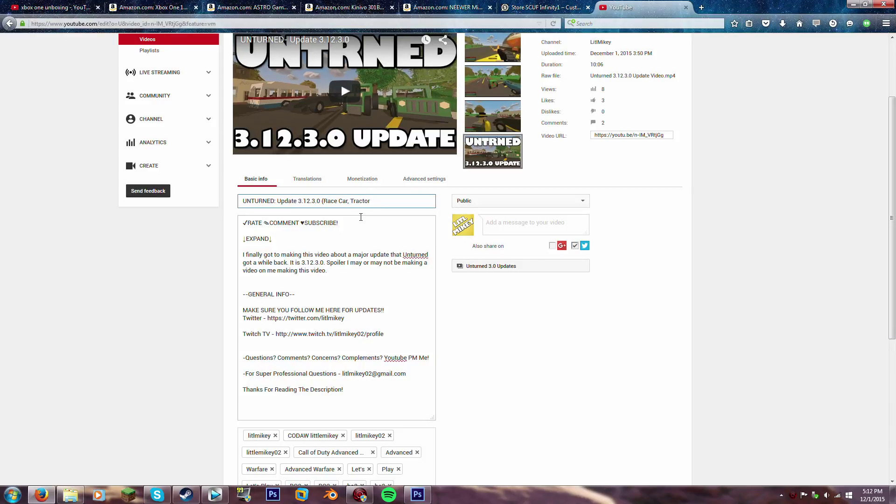
type(", gold")
key("BackSpace")
key("BackSpace")
key("BackSpace")
key("BackSpace")
type("Gold Weapons)")
scroll(265, 228, "down", 2)
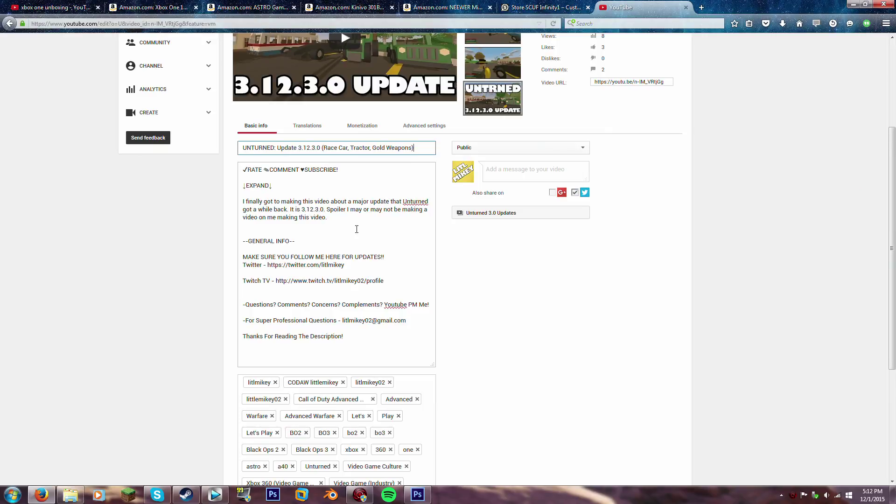
scroll(352, 243, "down", 4)
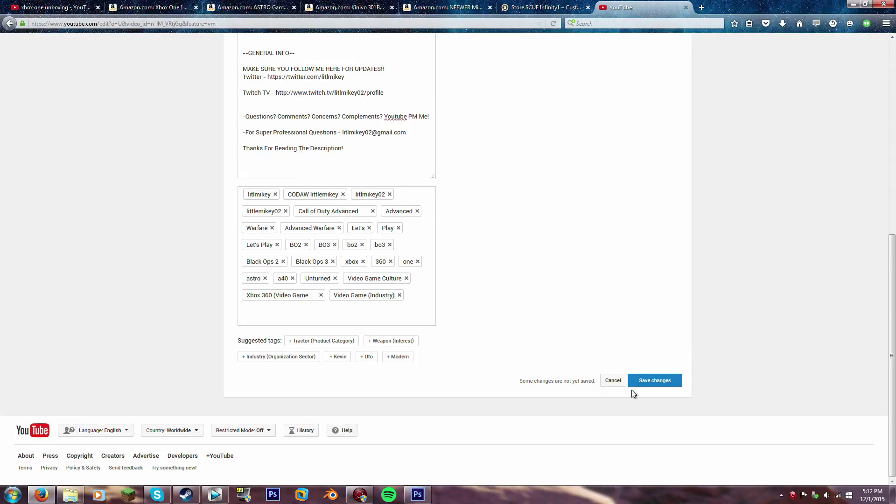
left_click(646, 387)
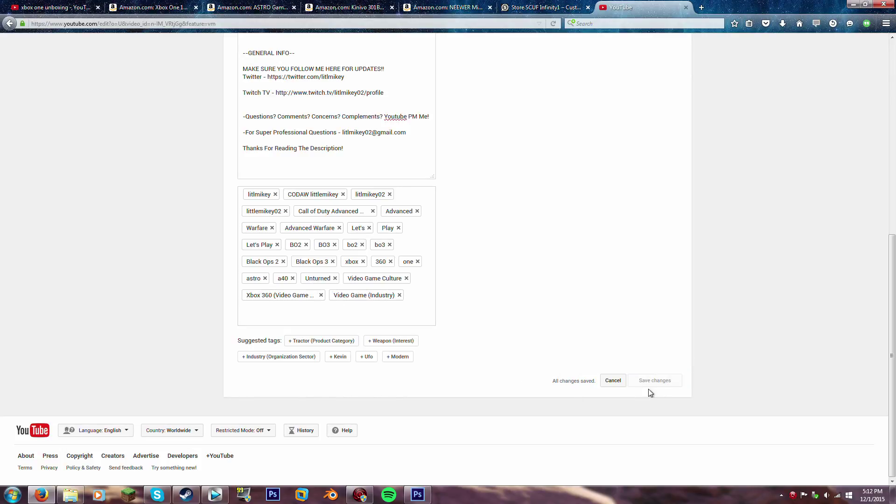
Review the video's title, thumbnail and playlist settings, and leave the Info and Settings page
scroll(505, 337, "up", 10)
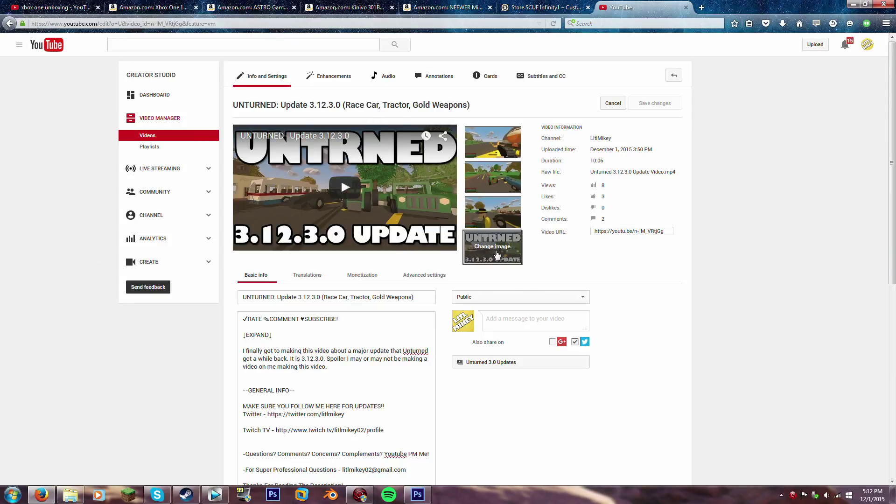
scroll(537, 432, "down", 4)
scroll(518, 406, "up", 4)
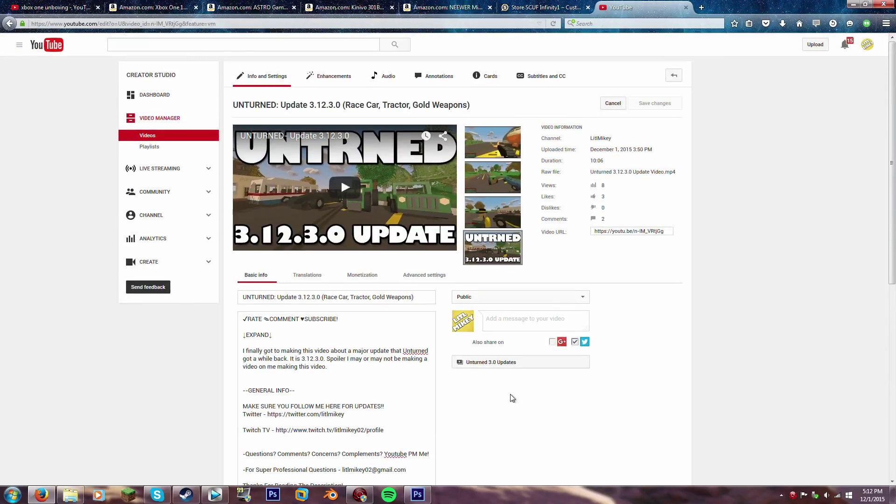
left_click(496, 364)
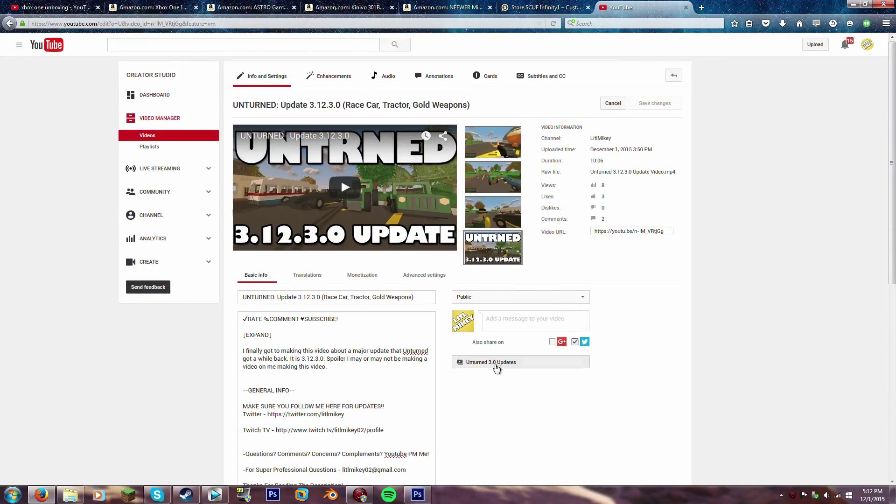
left_click(617, 385)
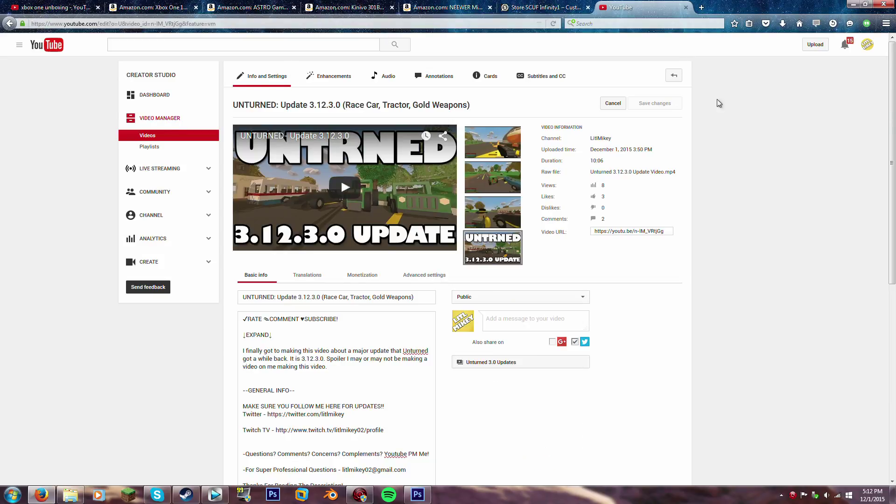
left_click(673, 75)
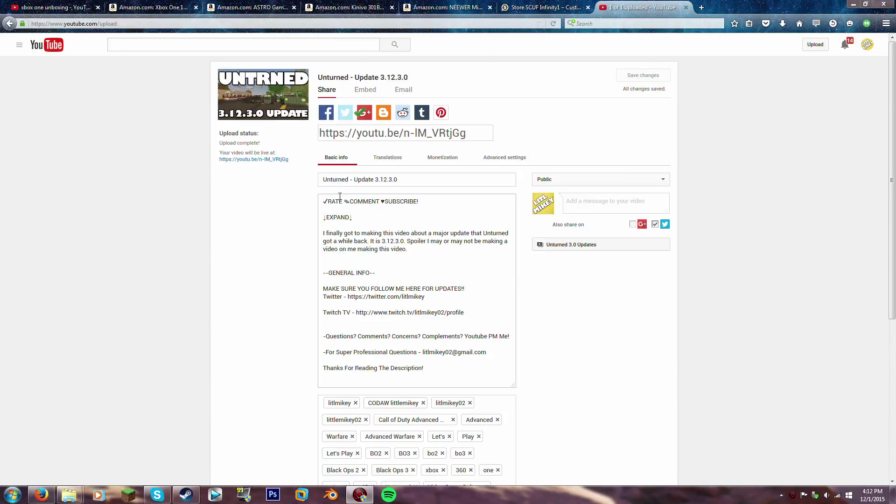
Change the word "Unturned" in the uploaded video's title to "UNTURNED" in capitals and save the changes
double_click(348, 180)
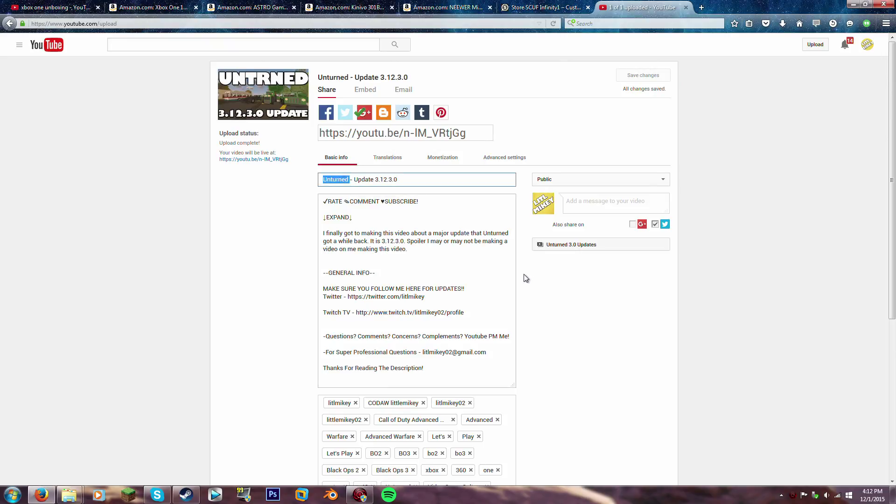
type("UNT")
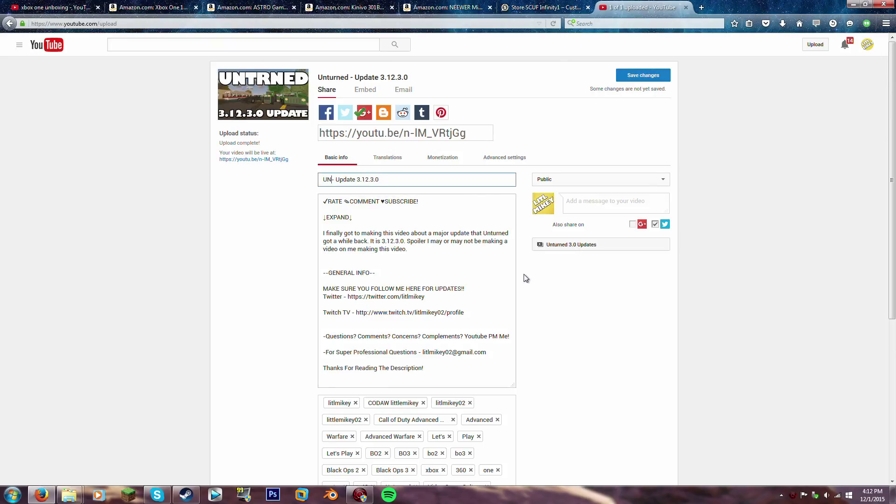
key("BackSpace")
type("TURNED")
left_click(636, 75)
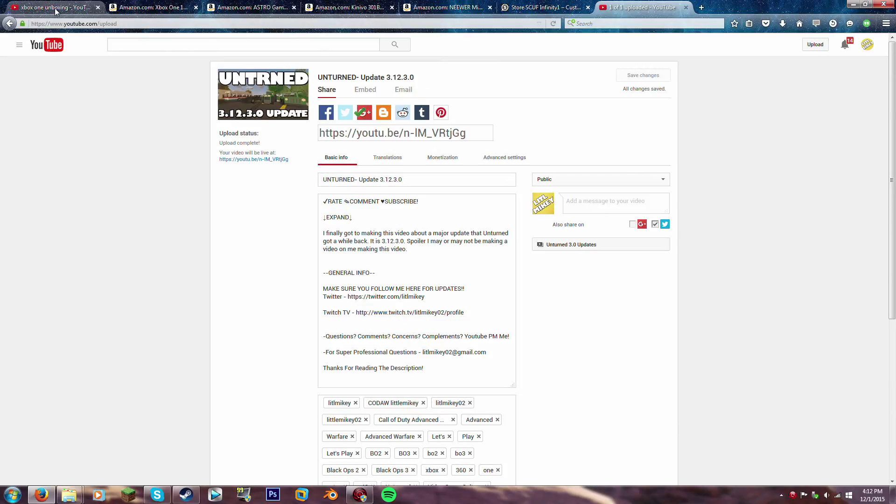
Open the channel page and change the channel trailer shown to new visitors
left_click(19, 44)
left_click(24, 86)
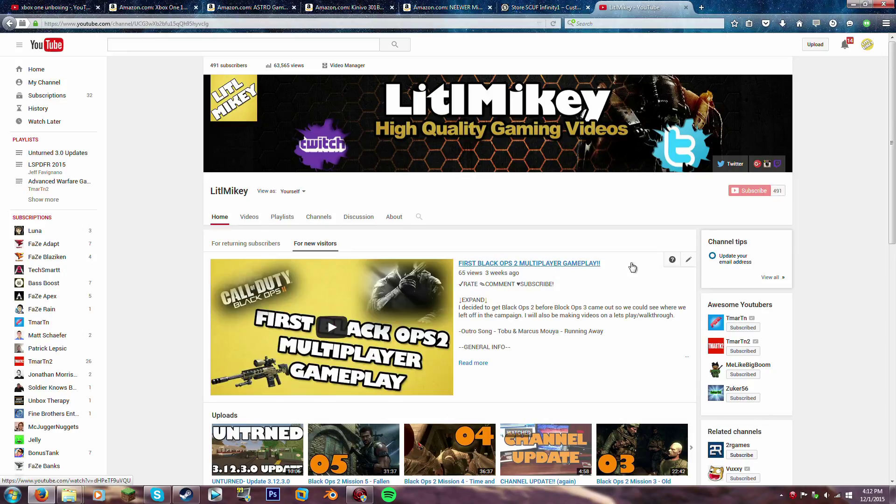
left_click(688, 259)
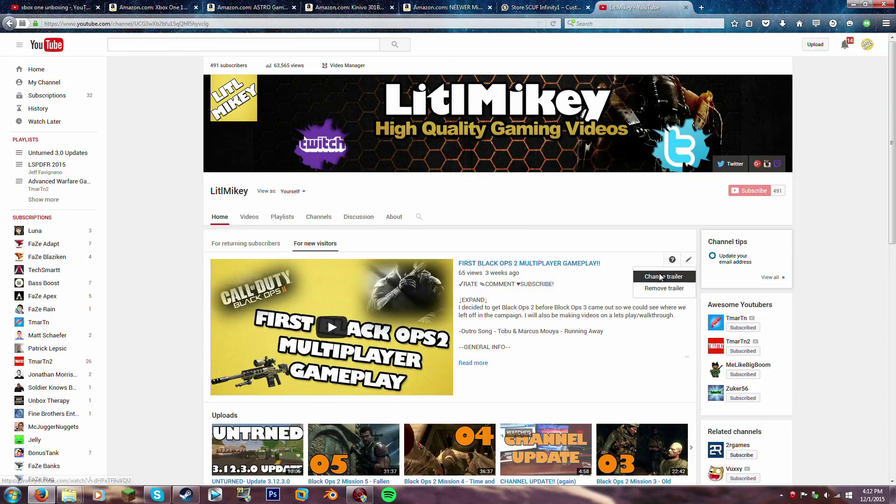
left_click(663, 276)
left_click(376, 200)
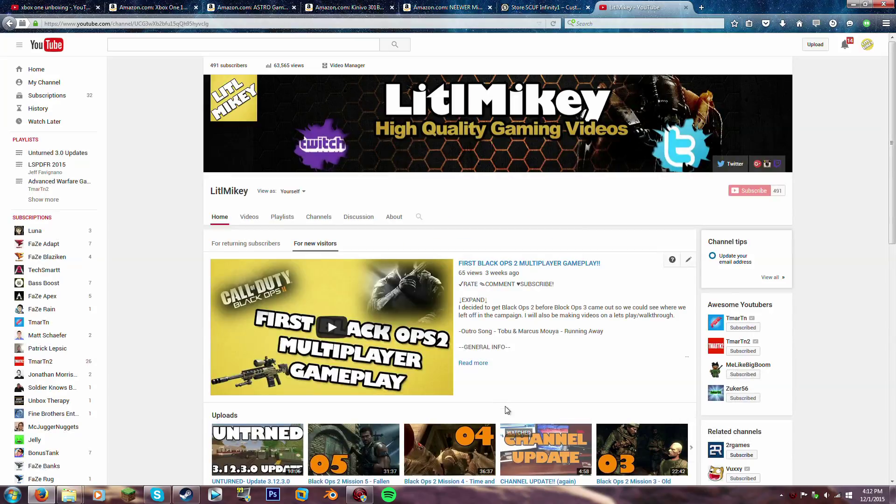
left_click(553, 402)
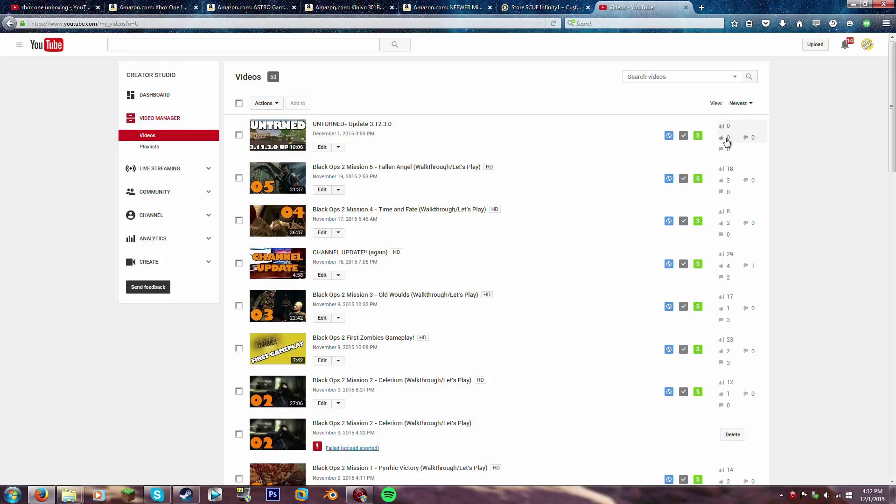
Open the annotations editor for the "UNTURNED- Update 3.12.3.0" video and move the paused playback to the end screen at about 9:45
left_click(335, 148)
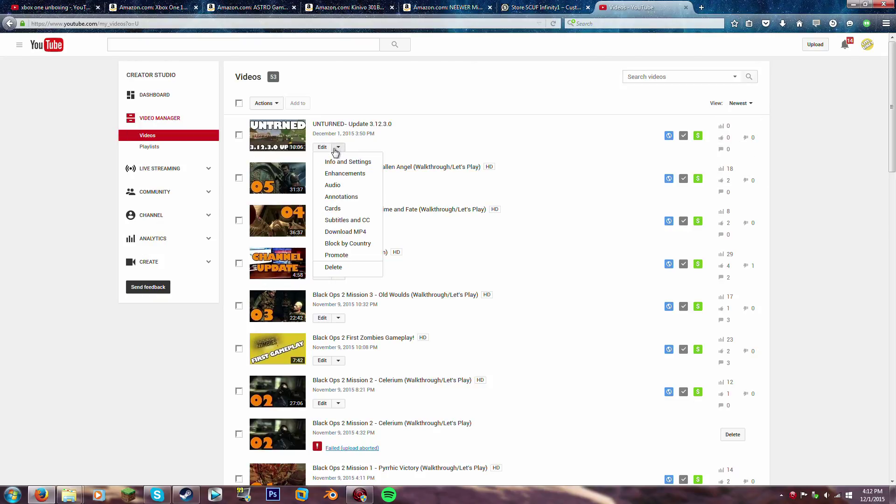
left_click(339, 196)
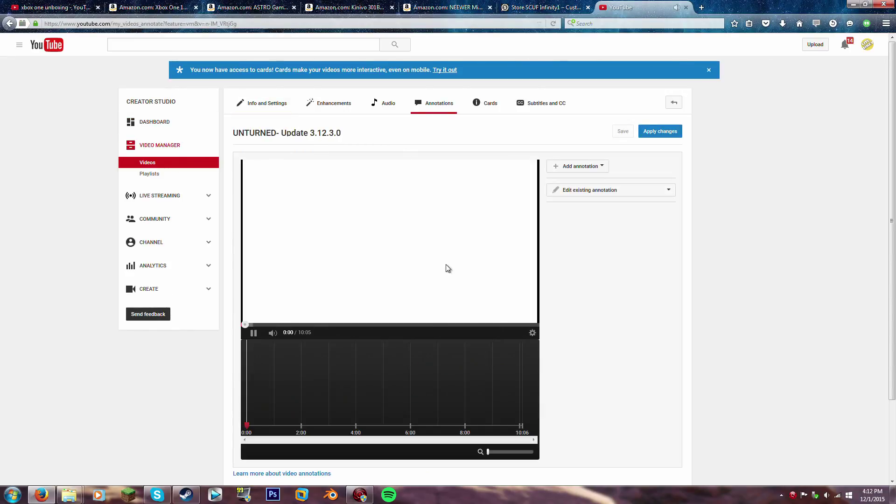
left_click(254, 332)
scroll(347, 332, "down", 1)
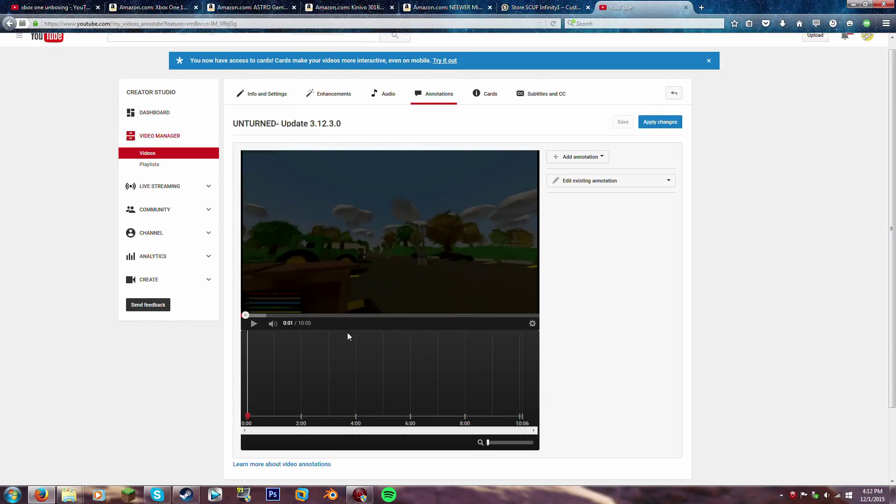
scroll(423, 300, "down", 3)
mouse_move(249, 333)
left_mouse_down()
mouse_move(459, 332)
mouse_move(520, 315)
left_mouse_up()
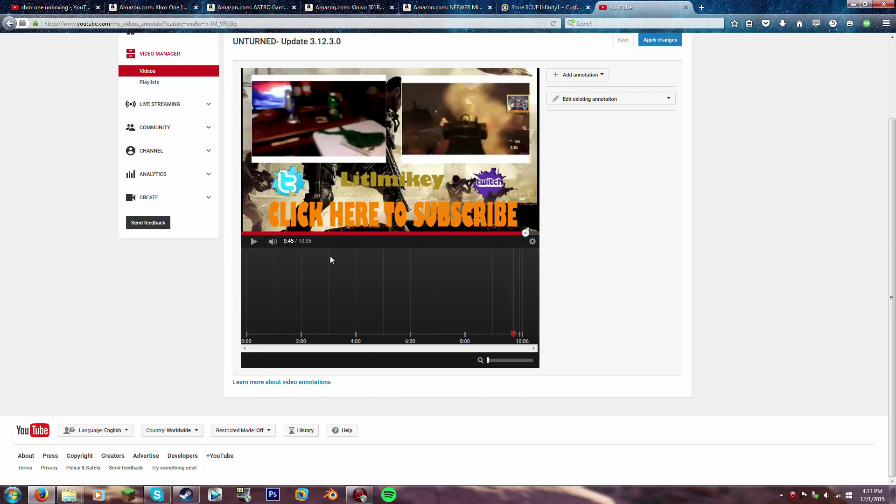
Add a note annotation from 0:09:35.2 to 0:10:05.5 at the upper edge of the end screen's left video frame
left_click(577, 75)
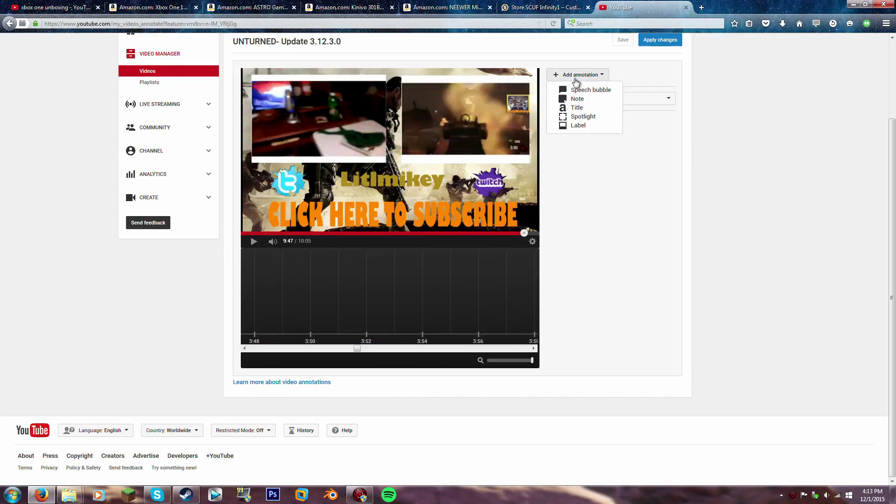
left_click(577, 99)
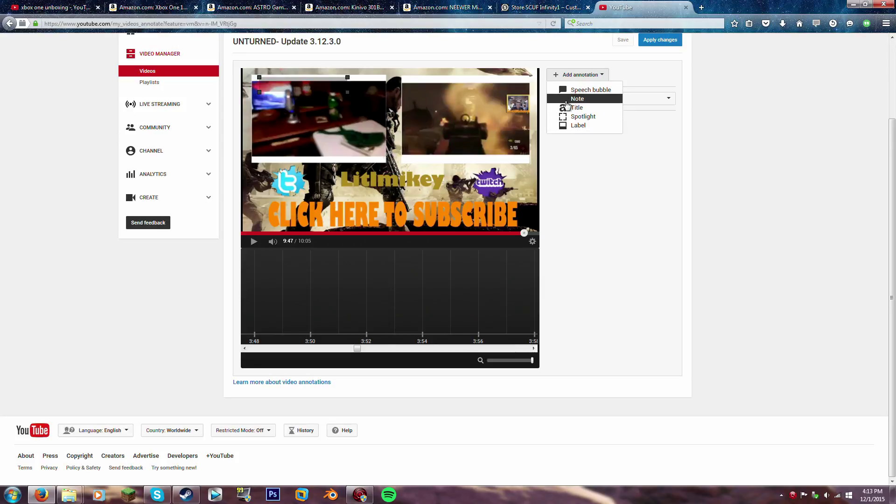
left_click_drag(297, 88, 293, 85)
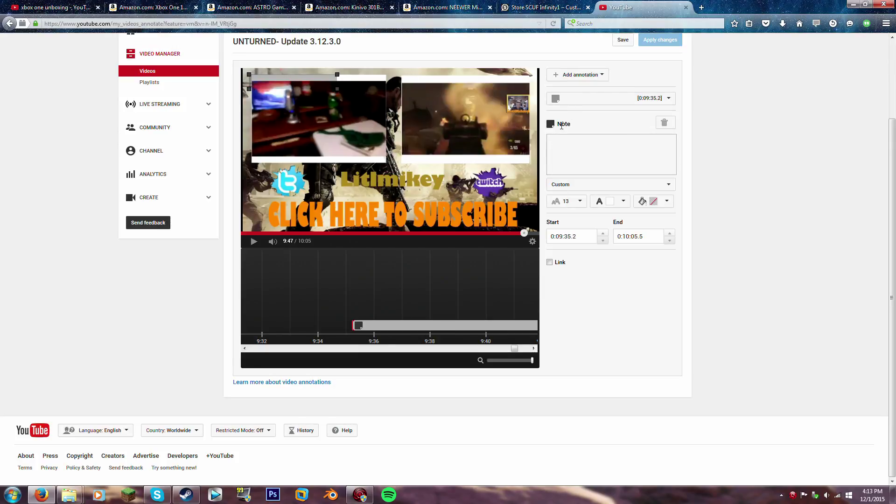
left_click(574, 76)
left_click(577, 107)
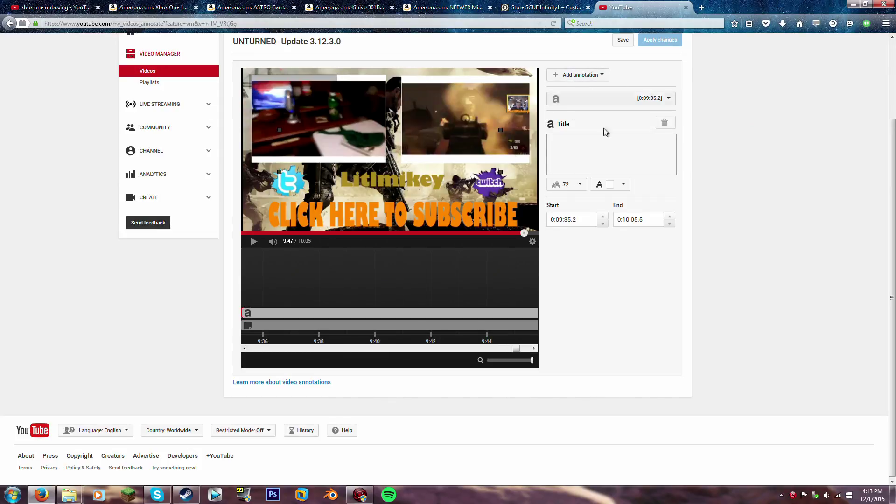
left_click(661, 123)
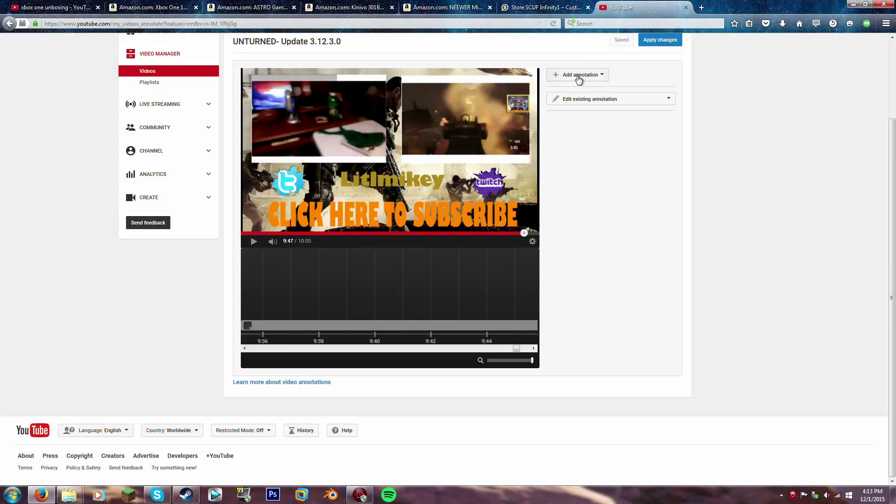
Add a note in the end screen's right video frame and another resized to cover the "CLICK HERE TO SUBSCRIBE" text
left_click(579, 75)
left_click(577, 99)
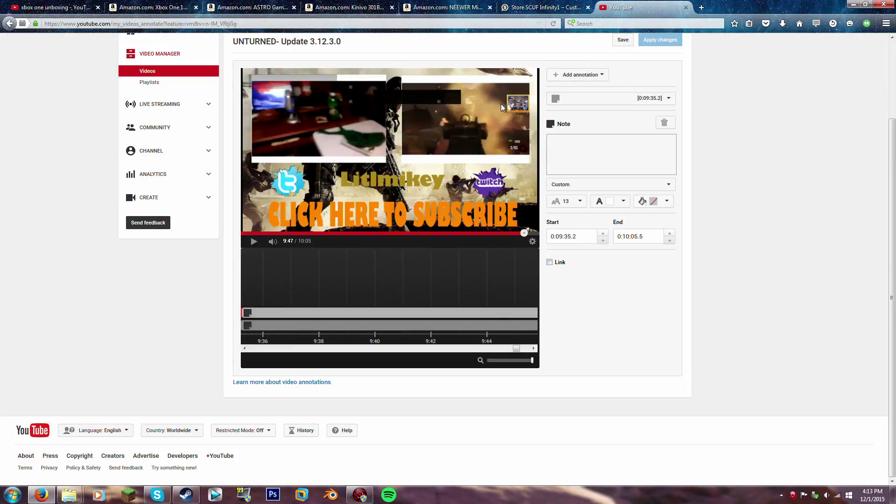
left_click(566, 76)
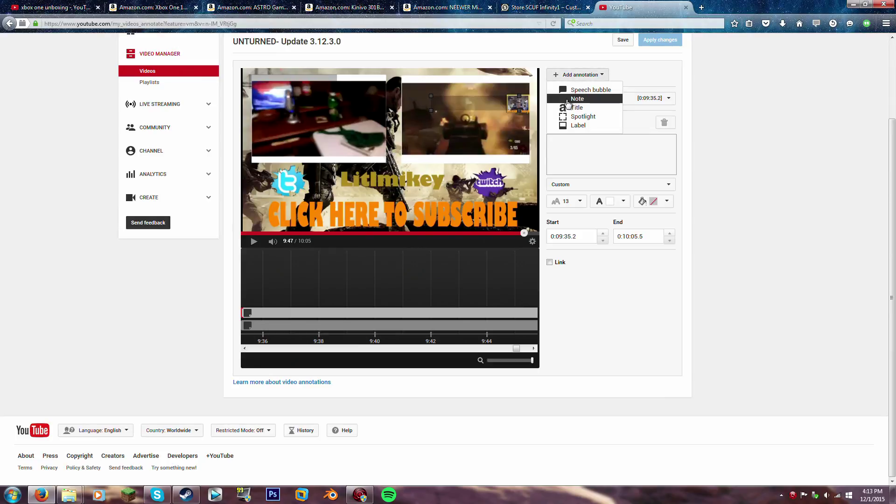
left_click(568, 101)
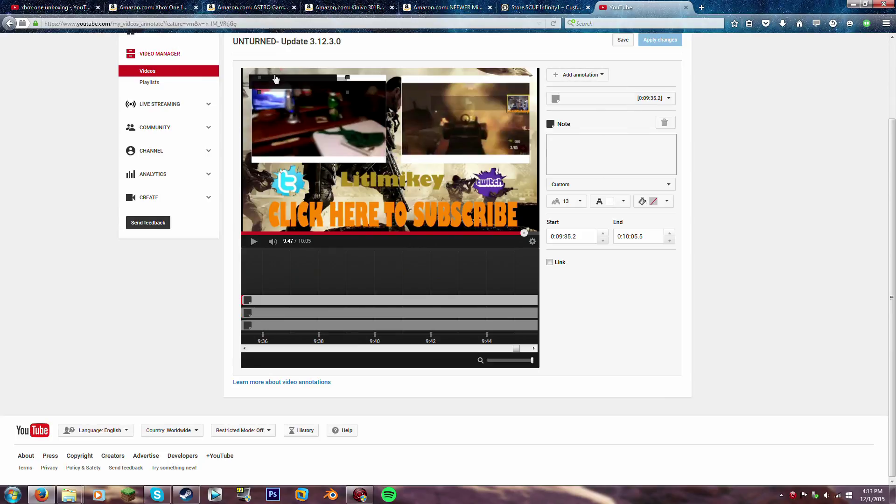
left_click_drag(275, 80, 356, 215)
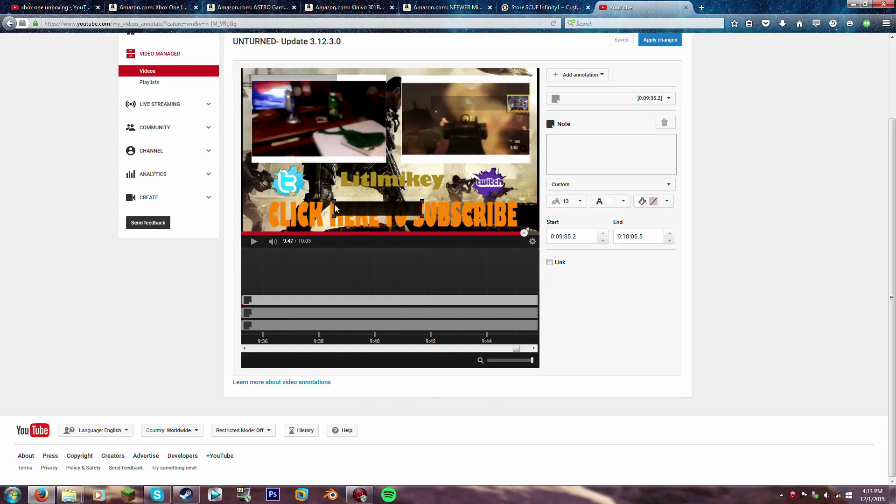
left_click_drag(334, 200, 267, 201)
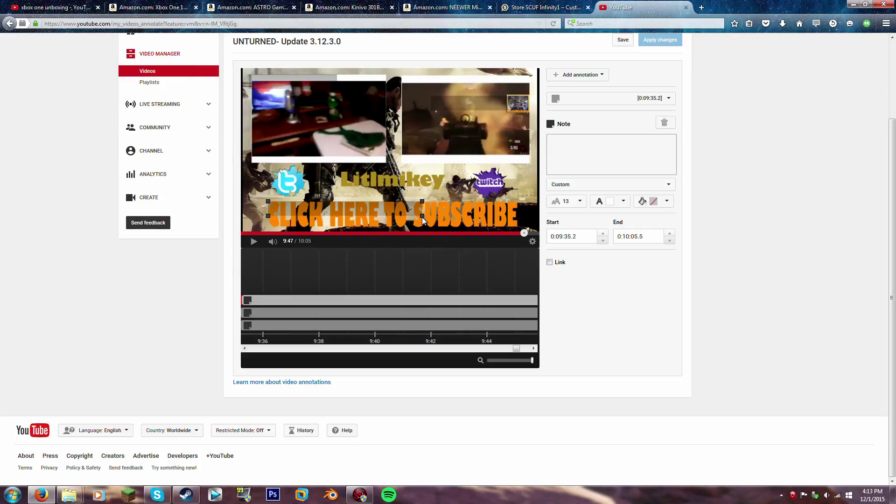
left_click_drag(421, 218, 520, 228)
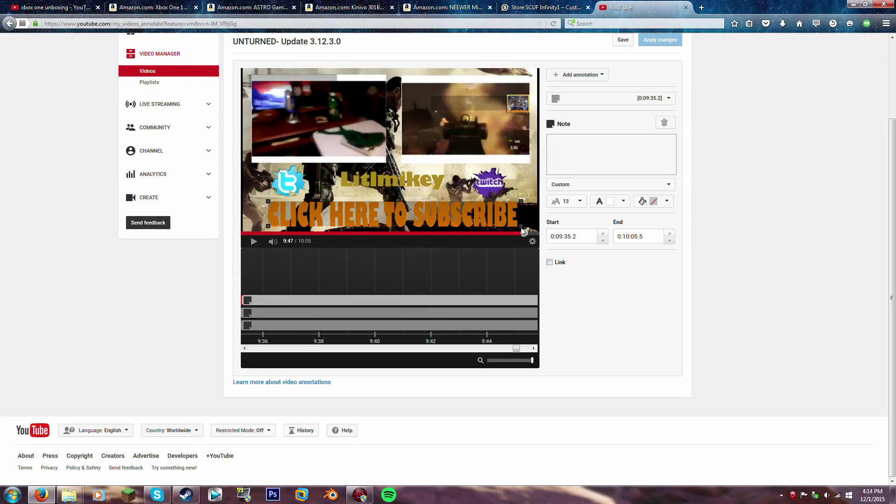
Give the subscribe note a Subscribe link to the channel's username that opens in a new window, and preview the link
left_click(559, 264)
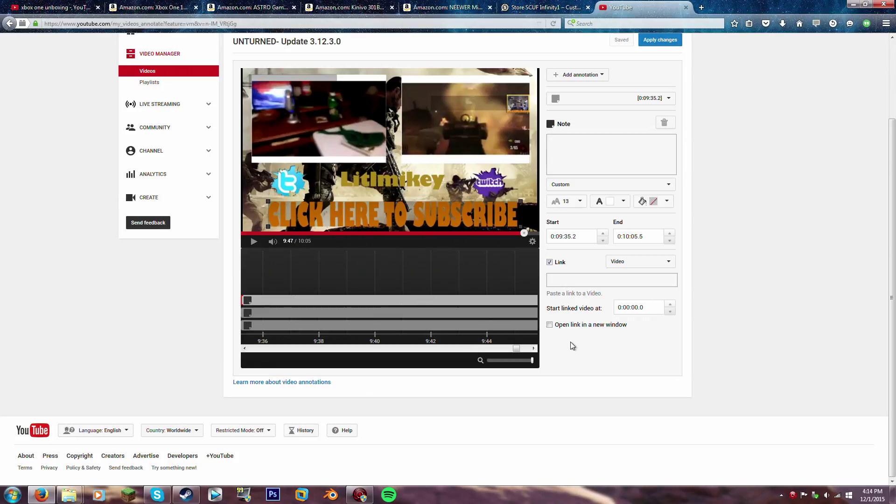
left_click(549, 324)
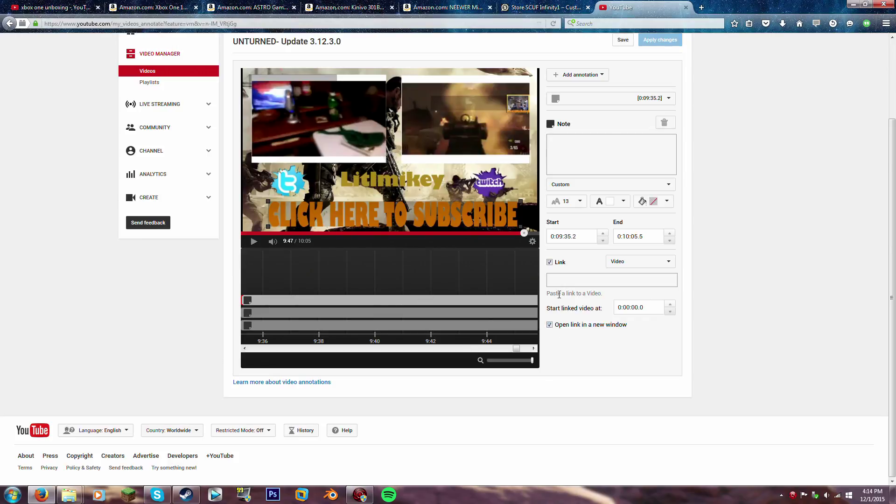
left_click(611, 262)
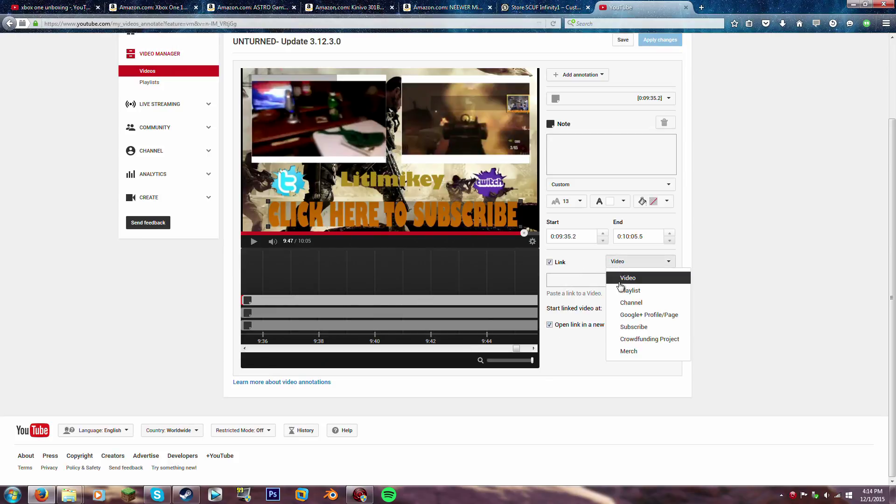
left_click(653, 329)
left_click(585, 279)
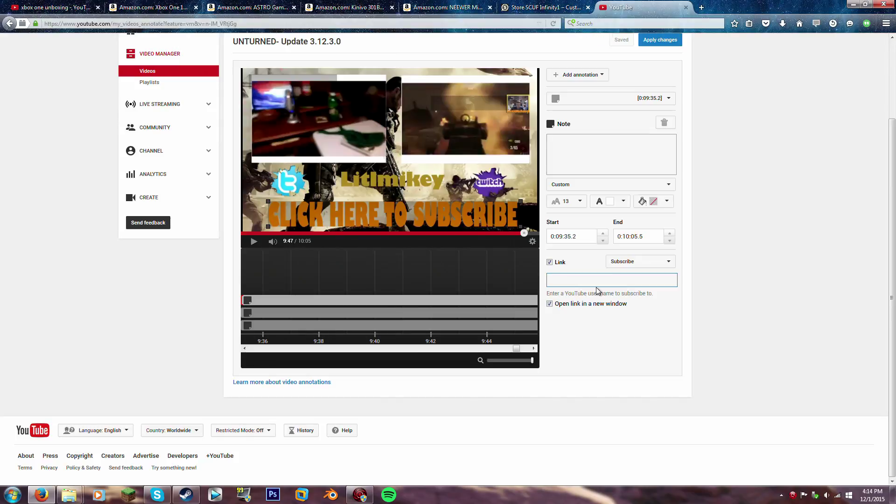
type("alfalfa512")
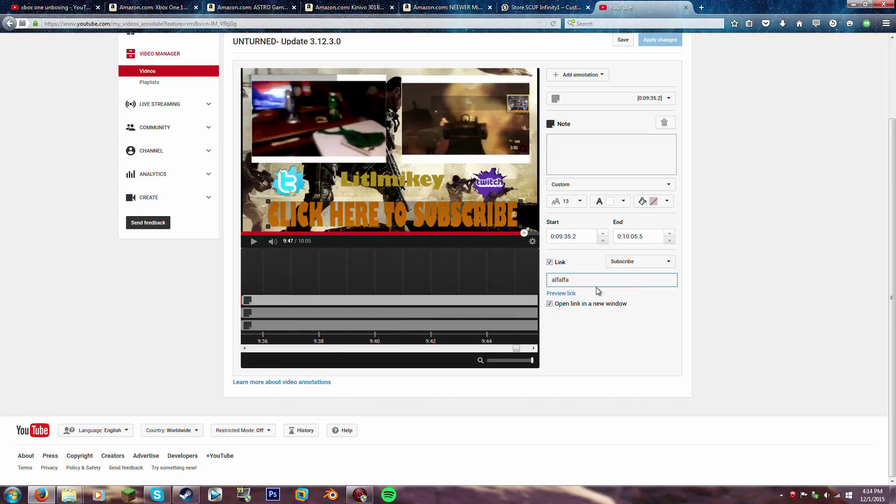
left_click(567, 294)
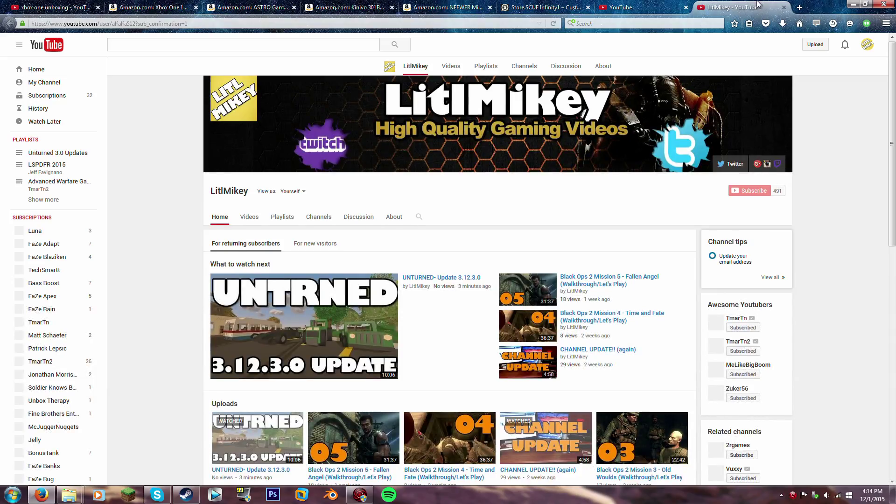
left_click(784, 7)
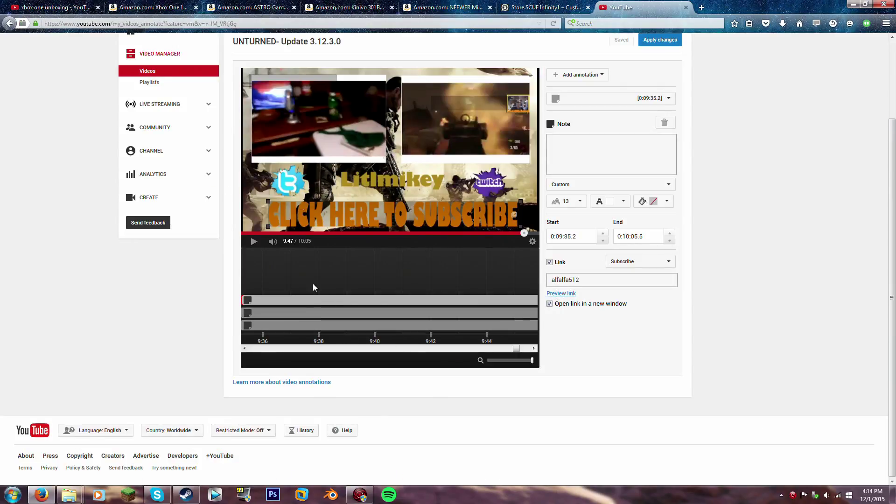
Resize the first note to cover the left video frame and enable a video link that opens in a new window
left_click(303, 88)
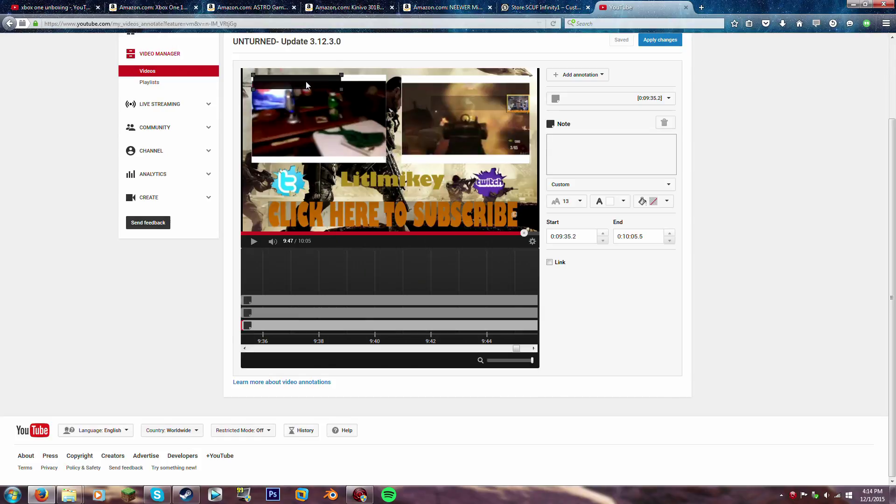
mouse_move(303, 85)
left_mouse_down()
mouse_move(340, 91)
mouse_move(389, 164)
left_mouse_up()
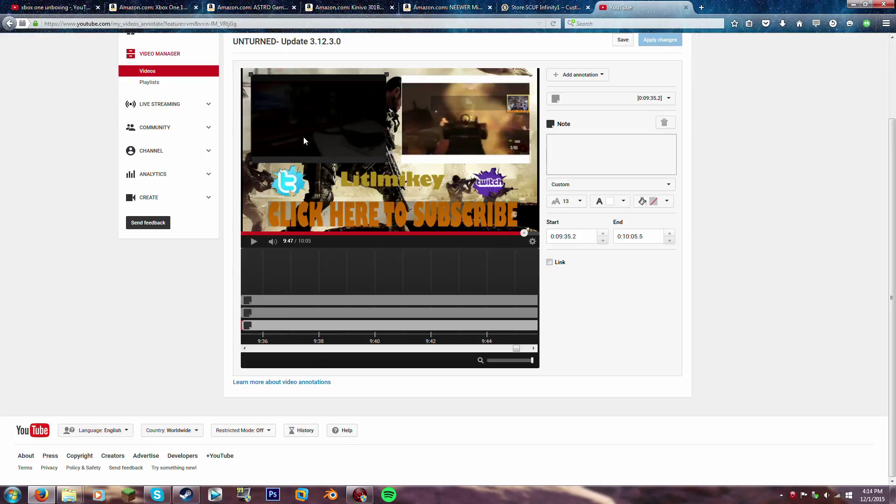
left_click(549, 263)
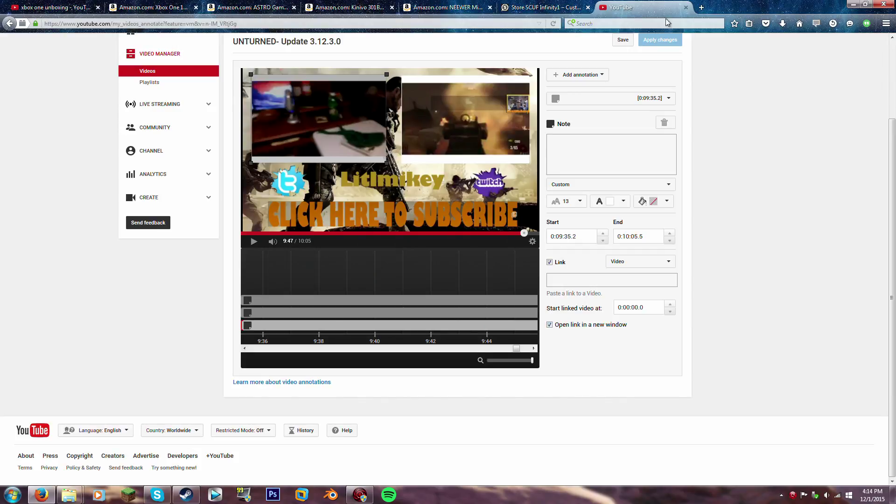
Open the channel page in a new tab and open its "CHANNEL UPDATE!! (again)" video
left_click(701, 7)
type("youtube.com/")
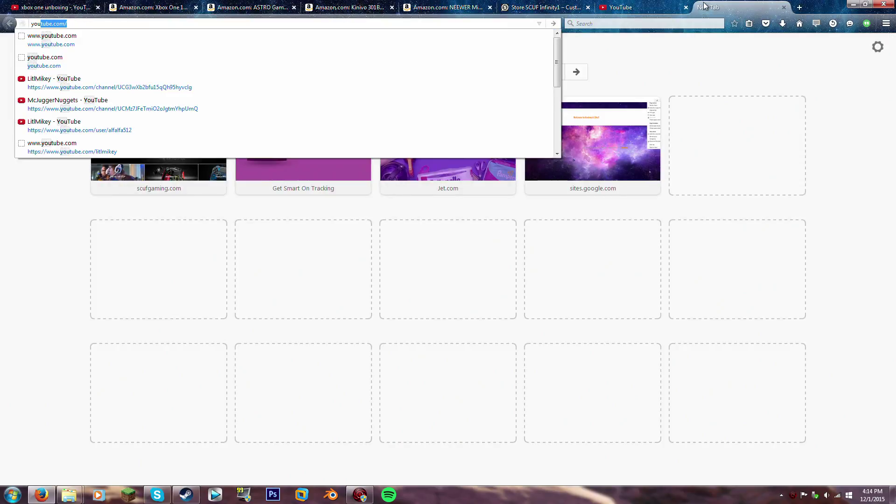
key("Right")
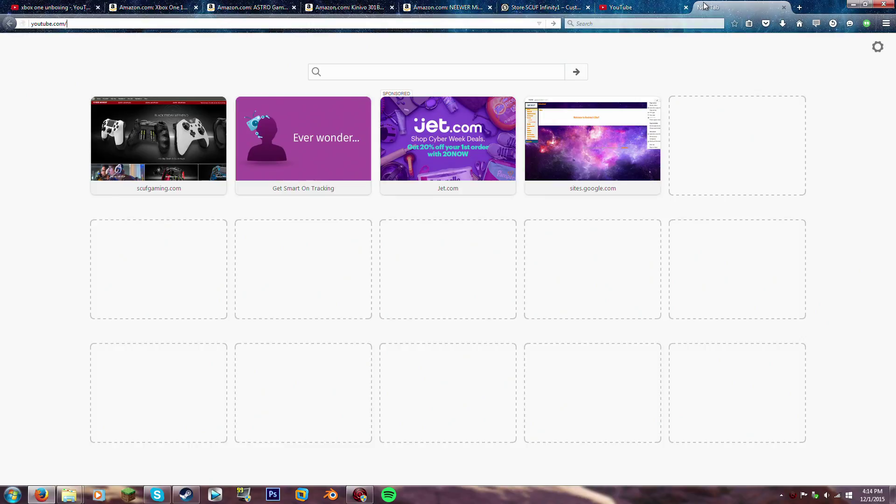
type("lfalfa512")
key("Return")
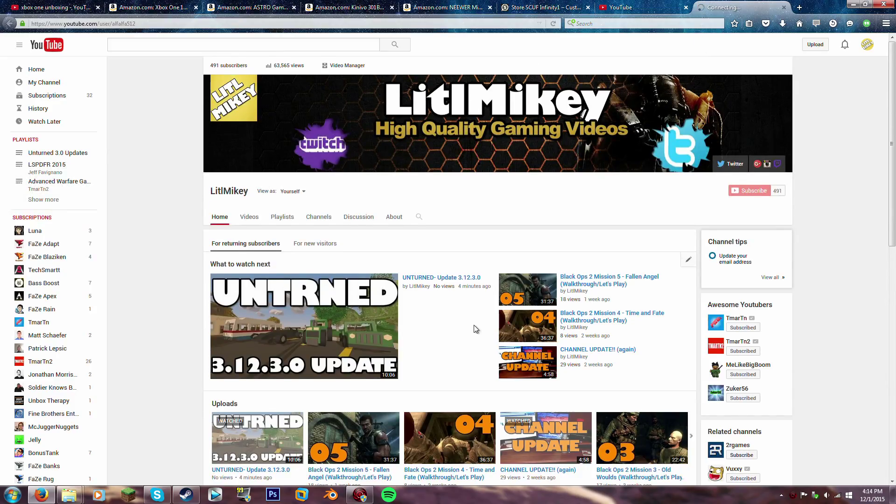
scroll(474, 325, "down", 4)
left_click(532, 249)
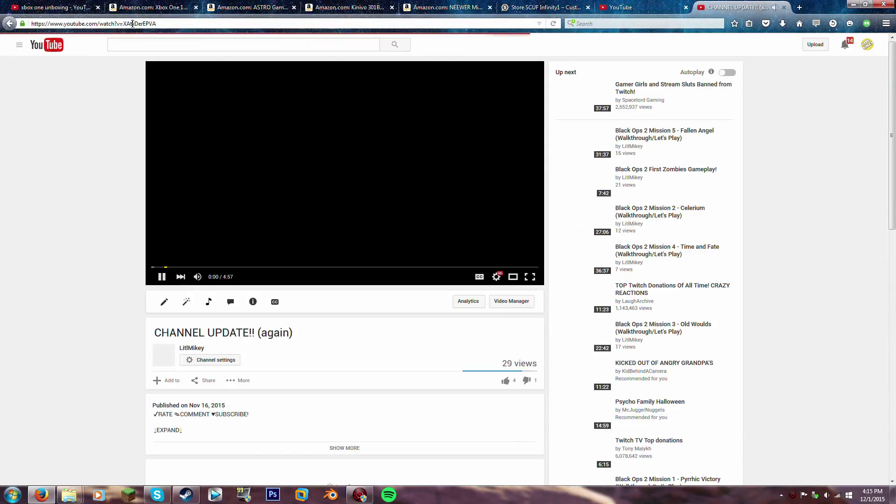
Copy the "CHANNEL UPDATE!! (again)" video's address and paste it as the left frame note's video link
left_click(133, 23)
right_click(134, 24)
left_click(153, 58)
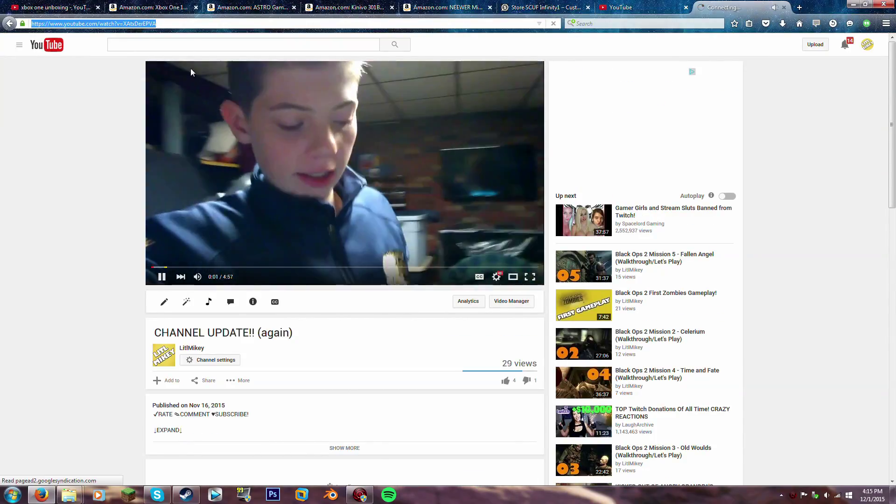
left_click(621, 7)
left_click(567, 280)
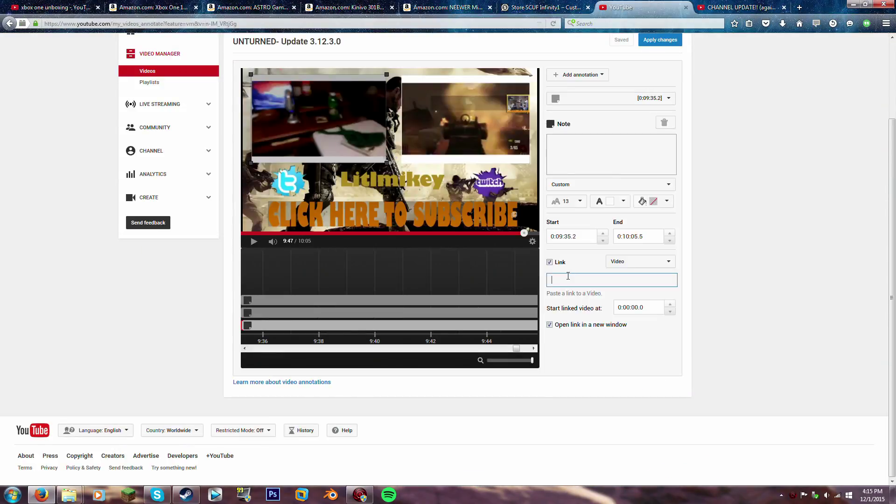
right_click(565, 280)
left_click(588, 320)
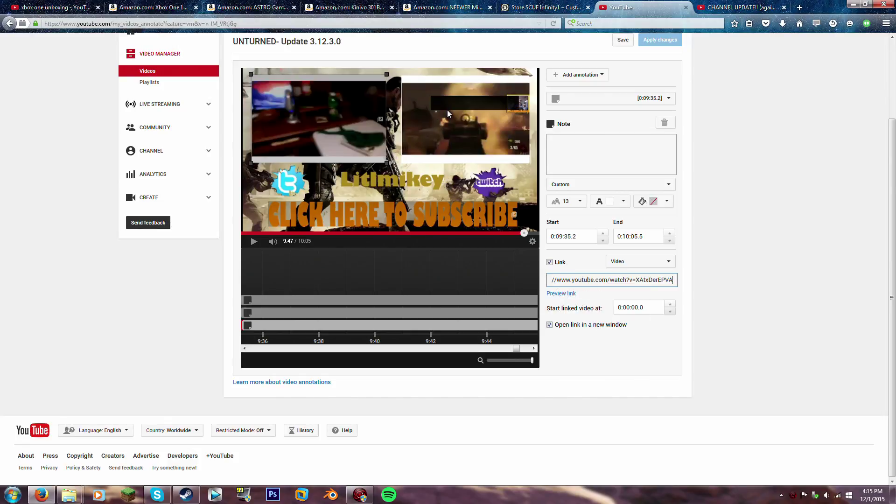
Move and resize the second note to cover the right video frame, and enable a video link that opens in a new window
left_click_drag(450, 107, 421, 85)
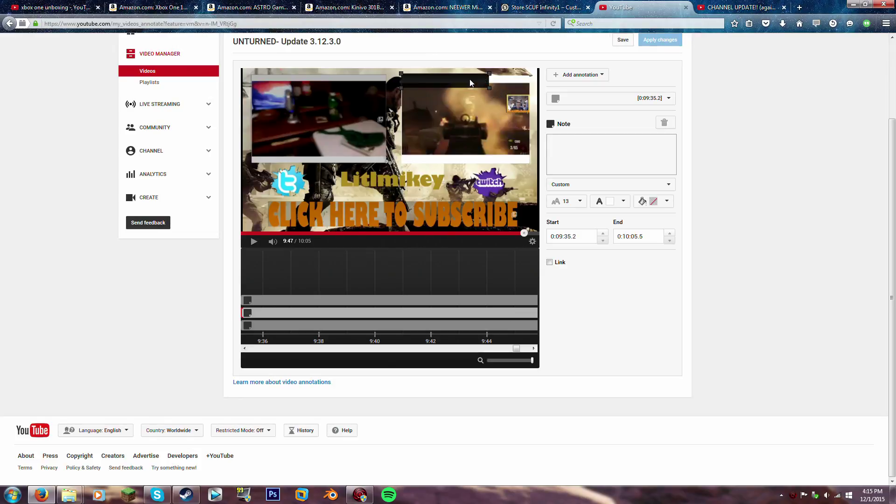
left_click_drag(490, 90, 530, 163)
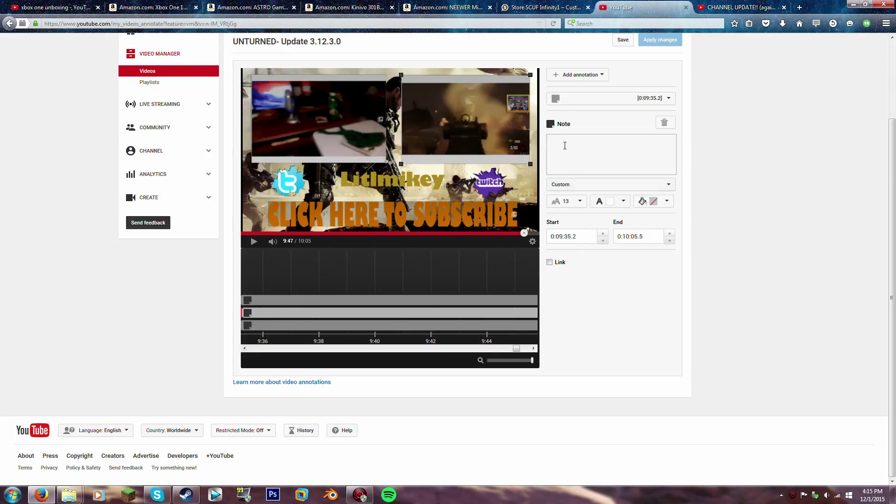
left_click(550, 263)
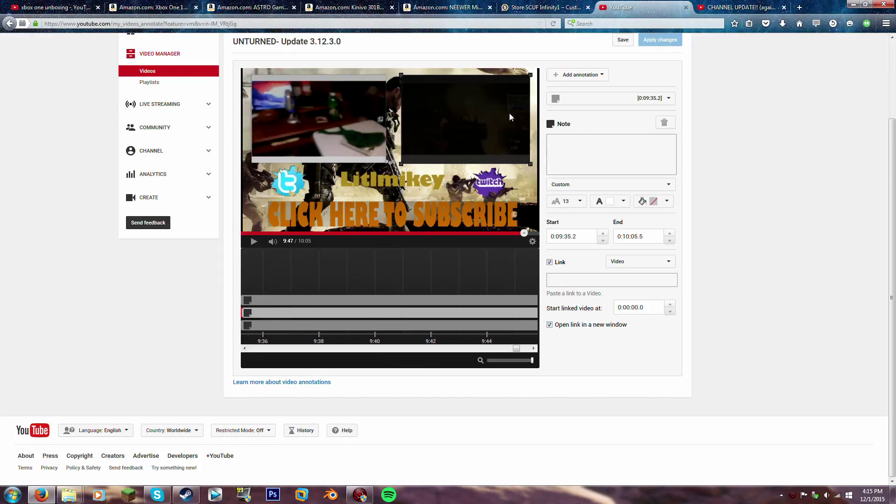
Go back to the channel page and open "Black Ops 2 First Zombies Gameplay!" from its uploads
left_click(709, 4)
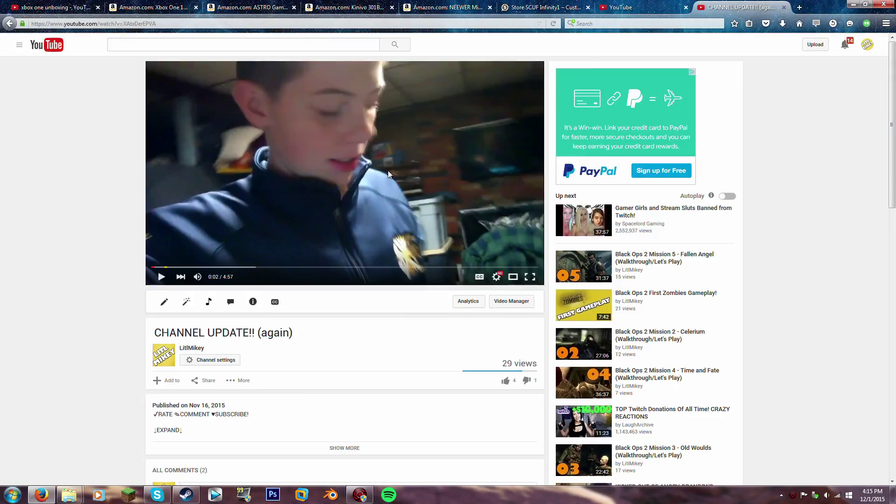
scroll(595, 136, "down", 3)
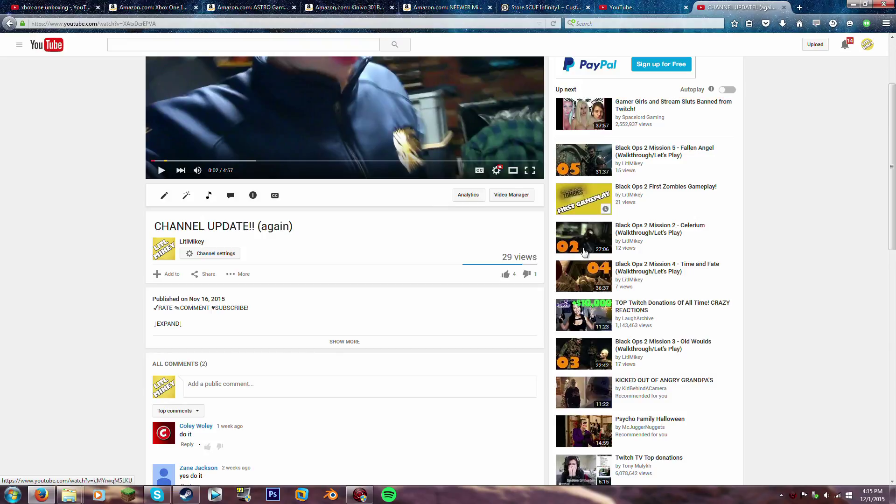
scroll(594, 136, "down", 3)
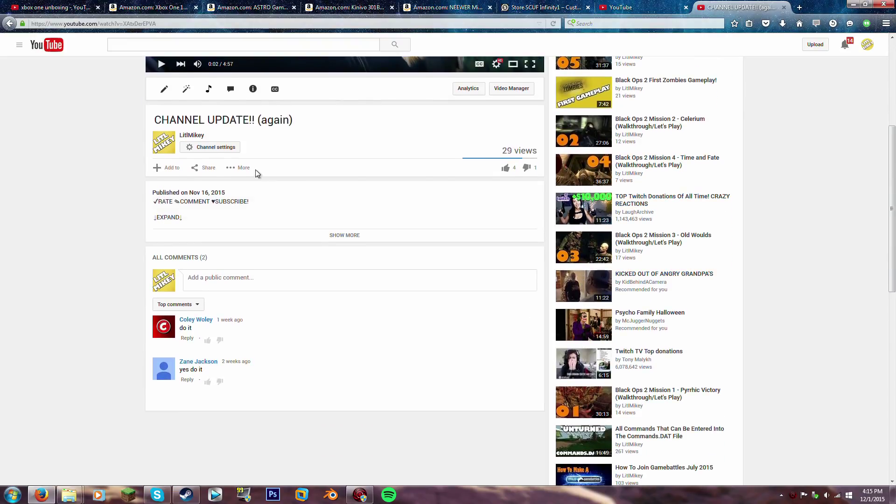
left_click(173, 363)
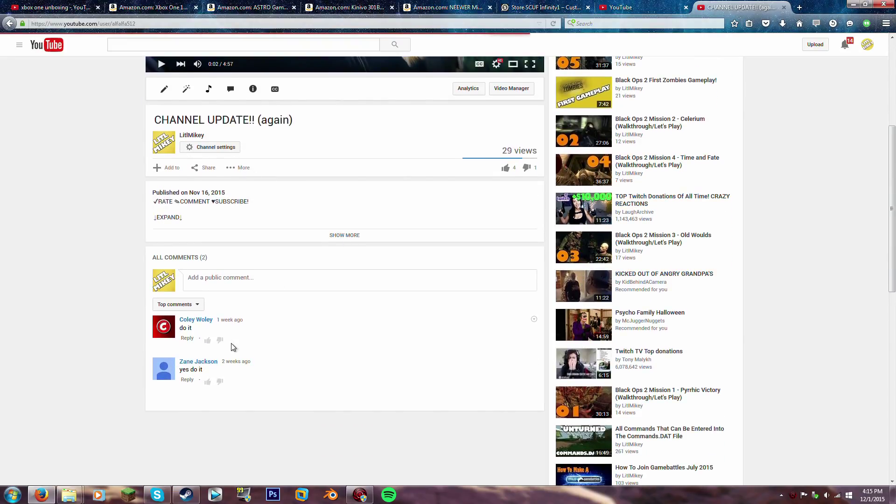
scroll(504, 252, "down", 3)
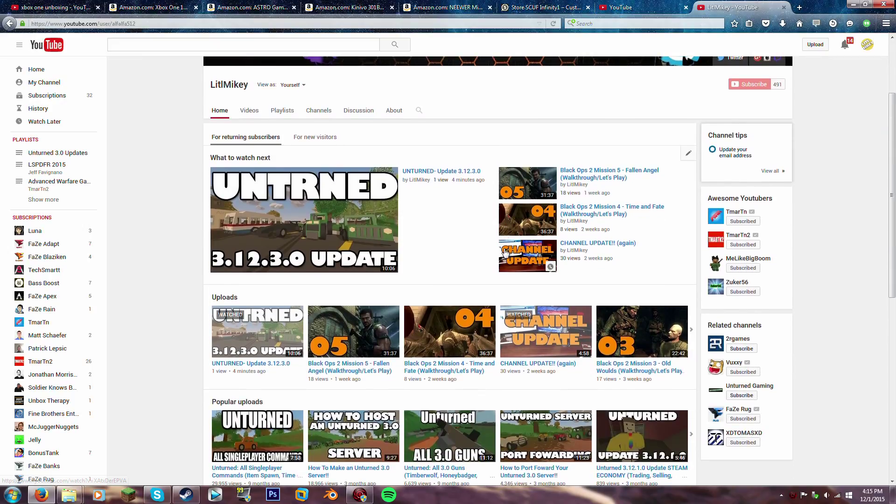
scroll(505, 253, "down", 4)
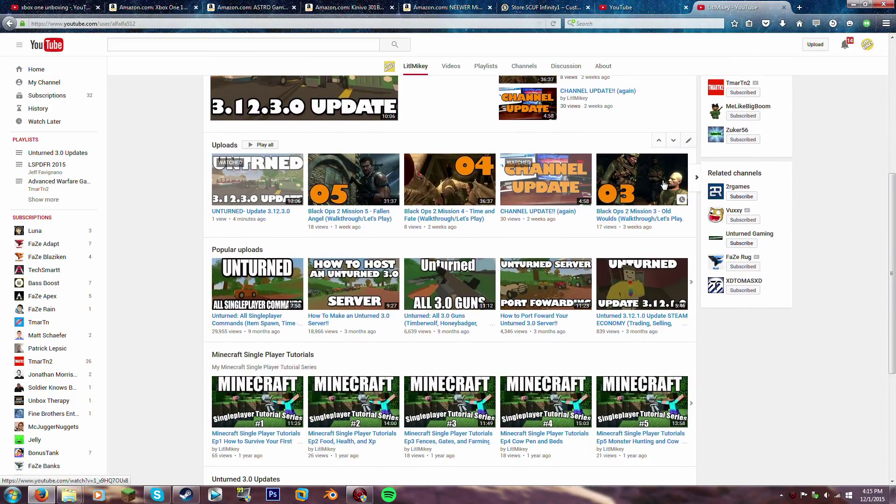
left_click(696, 177)
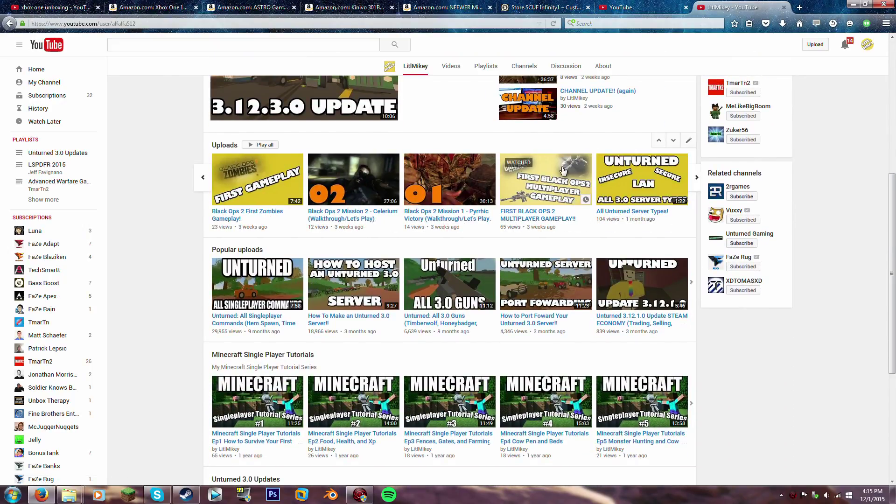
left_click(298, 176)
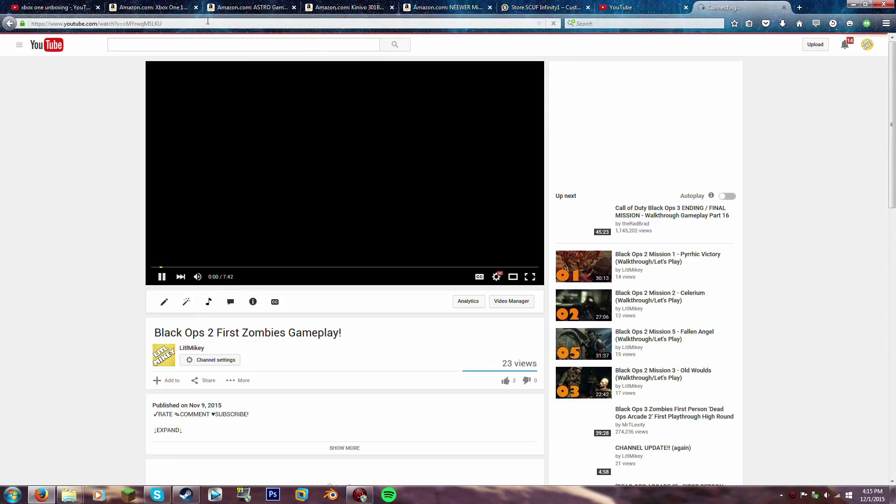
Copy the zombies video's address and paste it as the right frame note's video link
left_click(208, 24)
right_click(113, 24)
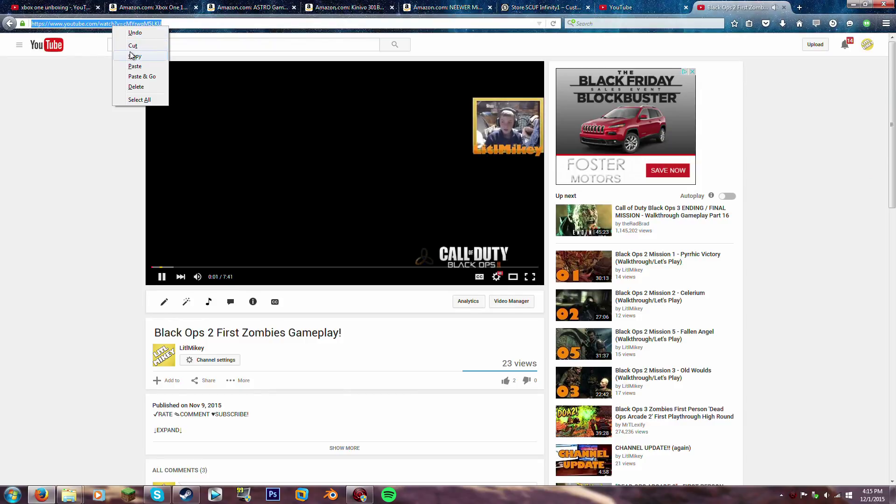
left_click(132, 55)
left_click(344, 172)
left_click(639, 7)
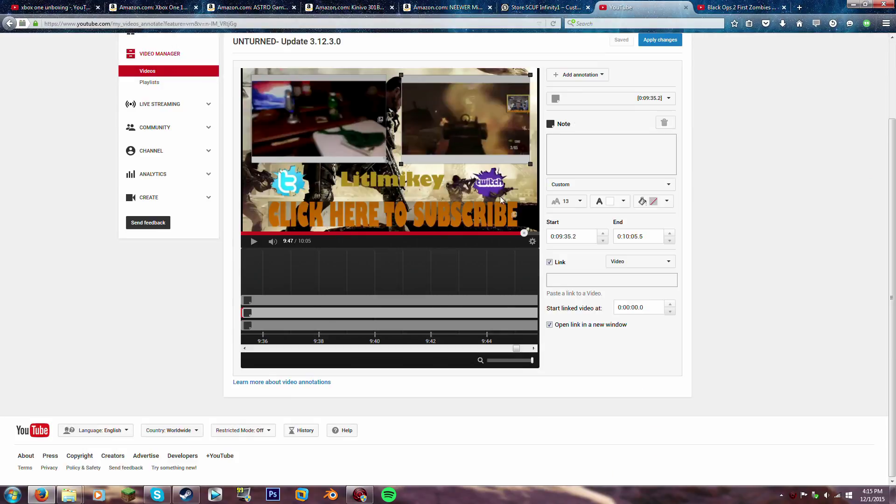
left_click(561, 280)
right_click(561, 282)
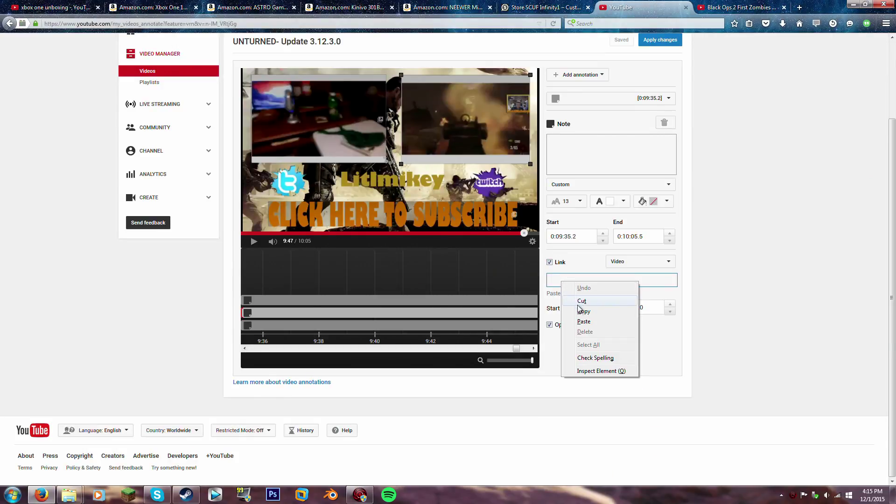
left_click(583, 321)
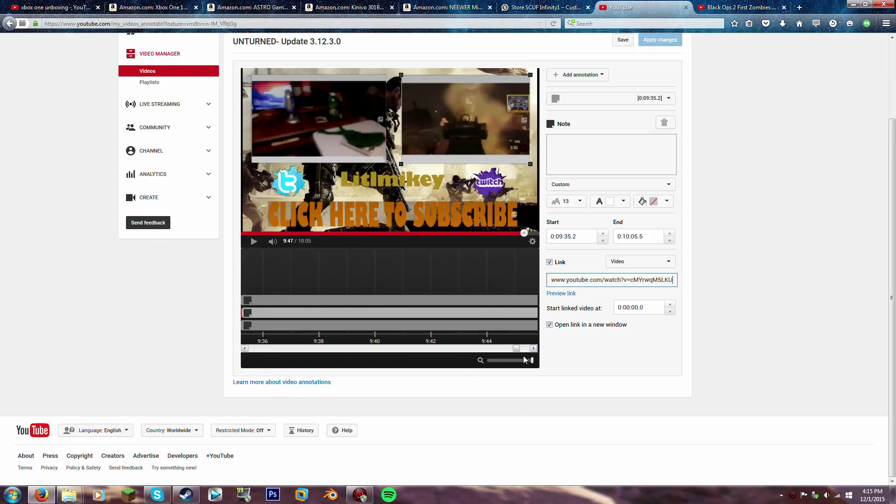
Zoom the annotation timeline out to show the three notes' full spans and apply the annotation changes
left_click_drag(531, 360, 515, 360)
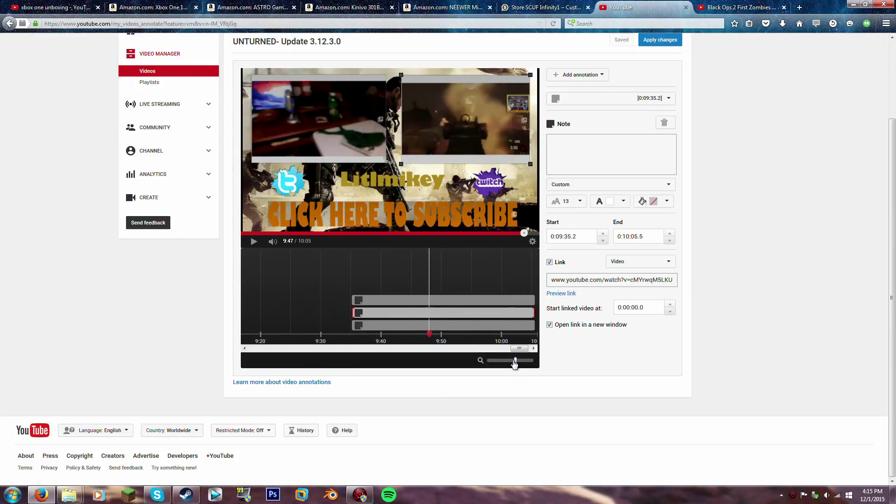
left_click(254, 242)
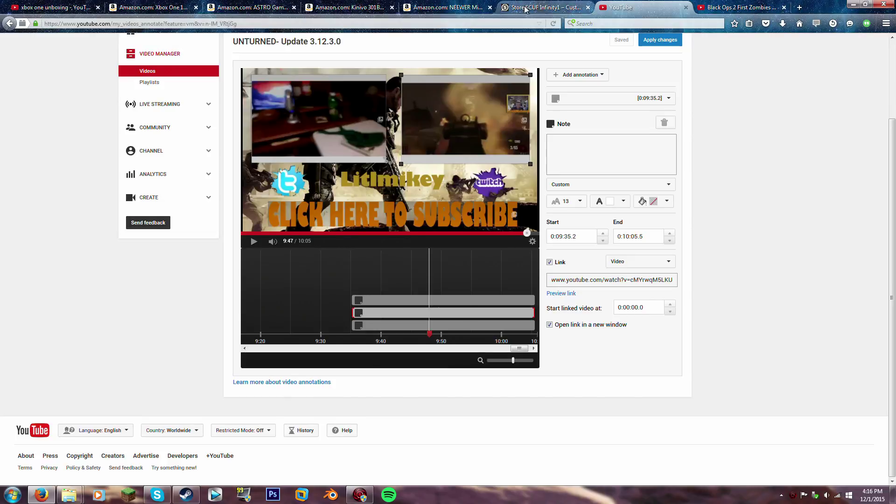
left_click(649, 41)
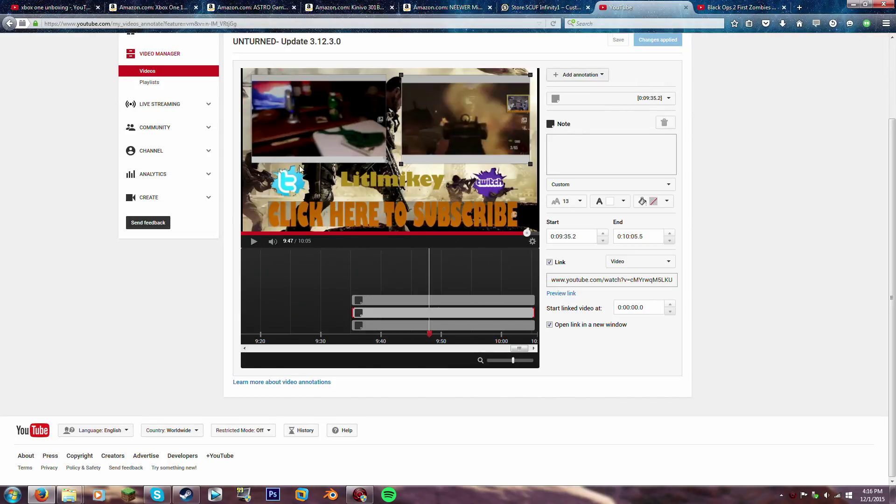
Reload the annotation editor and pause the video at 9:42, where the end screen starts fading in
left_click(558, 27)
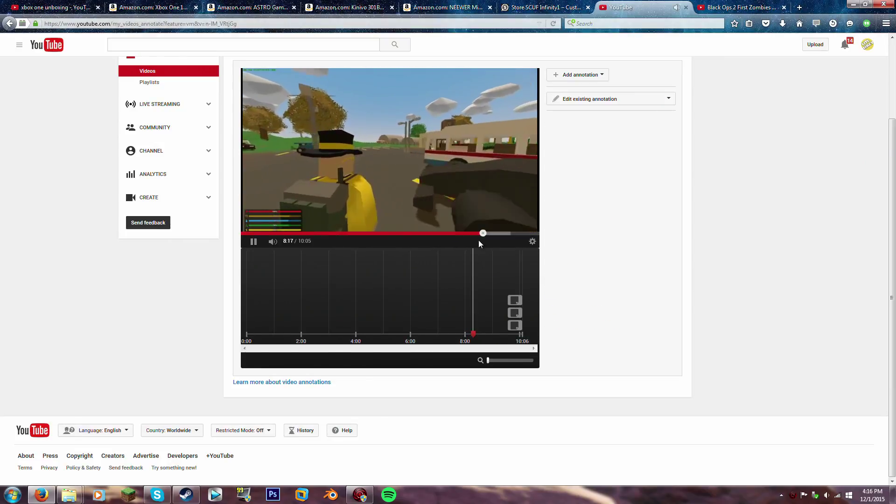
left_click(499, 232)
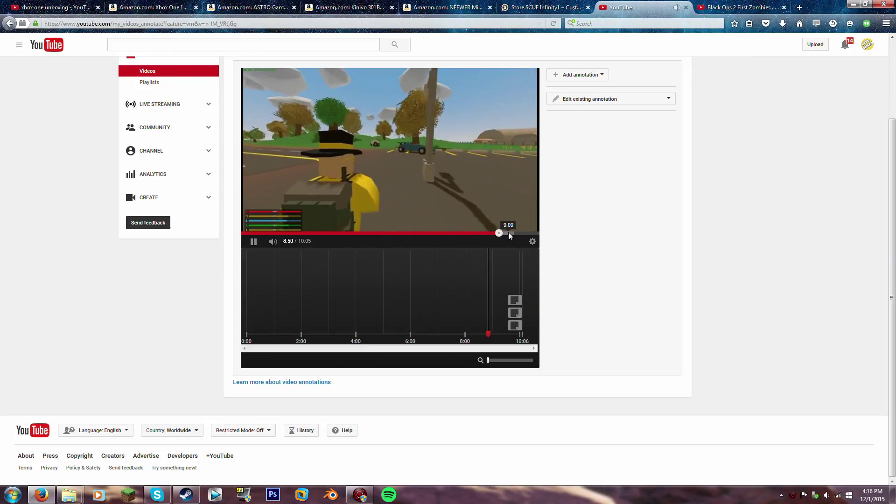
left_click(514, 232)
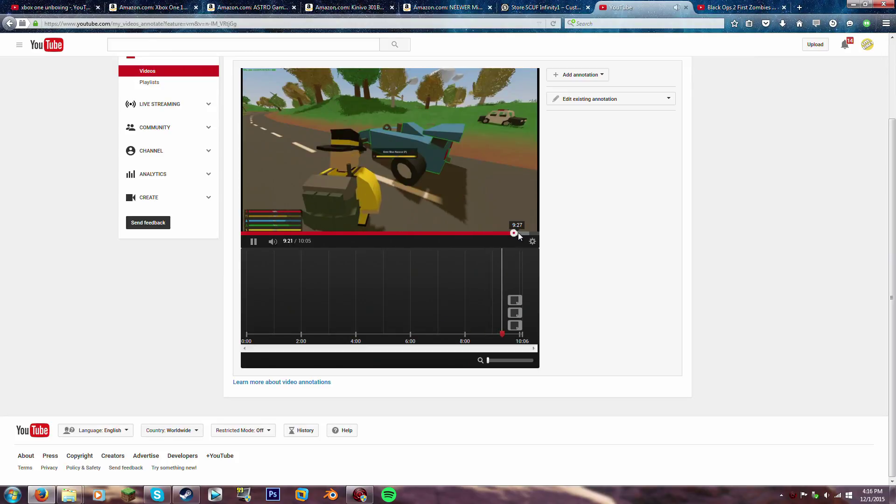
left_click(520, 233)
left_click(524, 233)
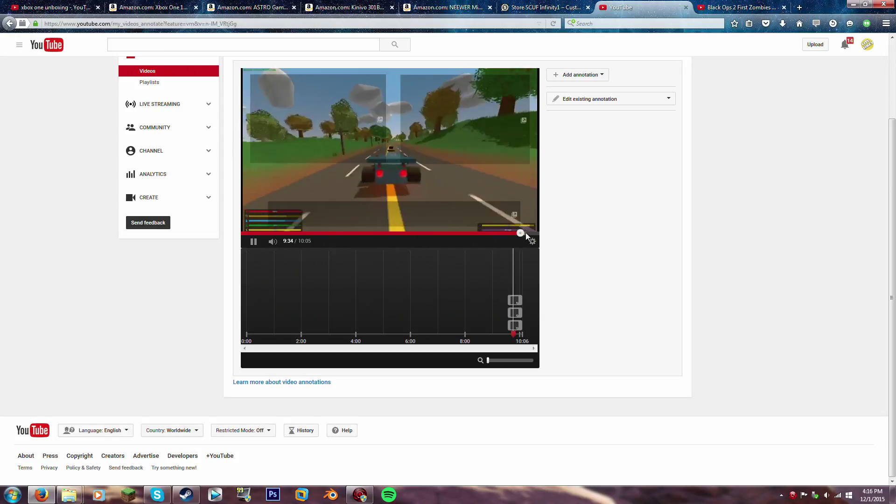
left_click(521, 232)
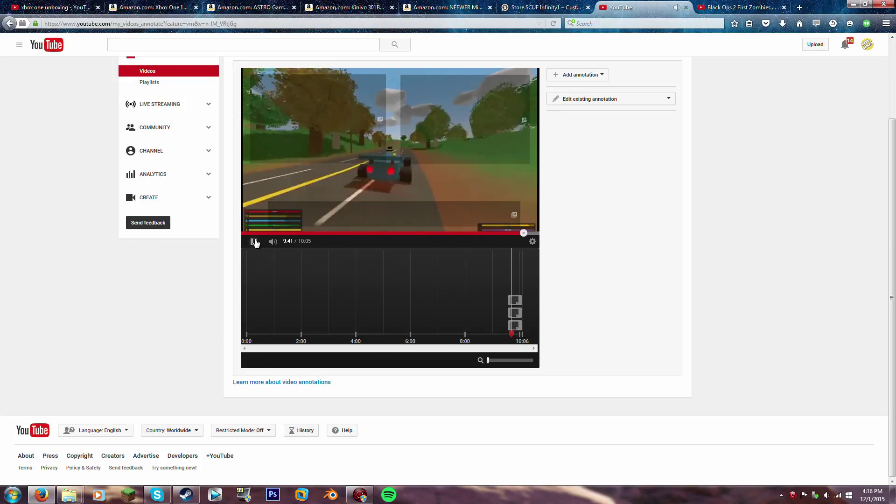
left_click(255, 242)
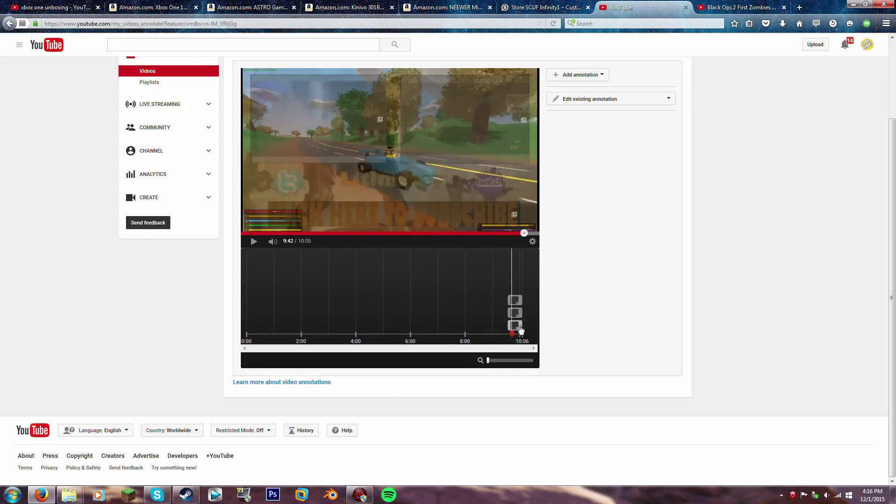
Trim the start of the subscribe note and both video notes to the playhead at 0:09:42.4
left_click(497, 362)
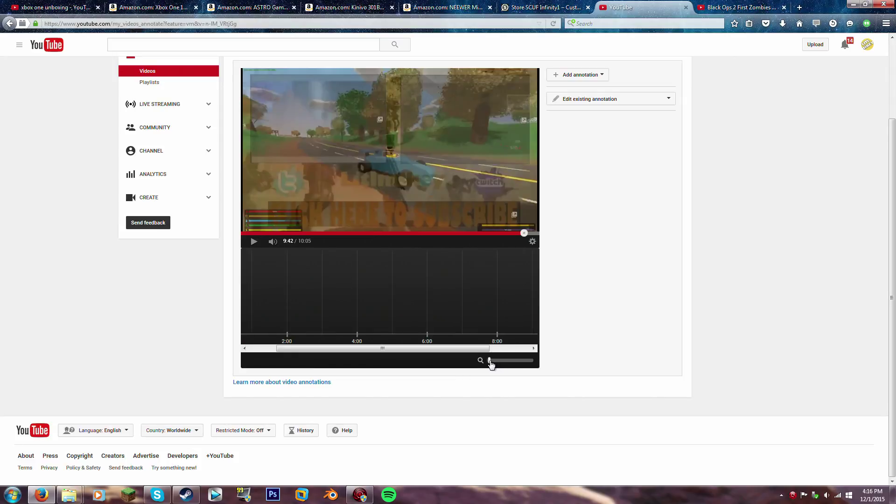
left_click_drag(486, 360, 481, 361)
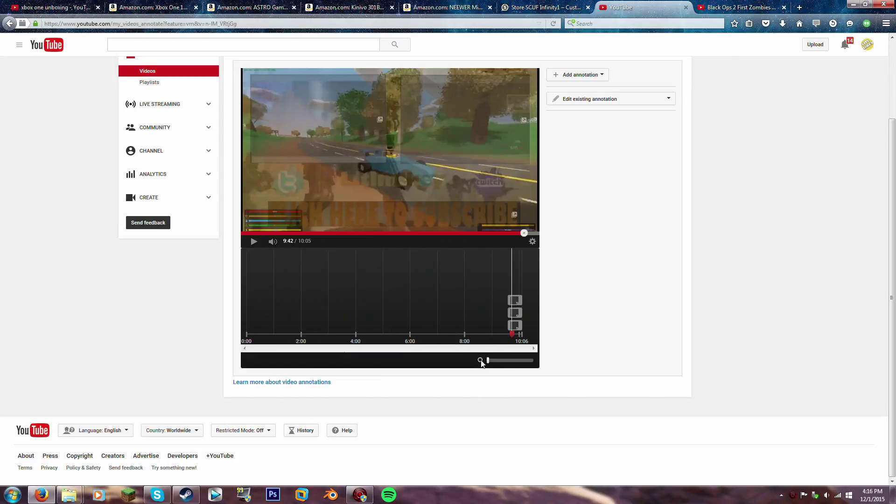
left_click(513, 326)
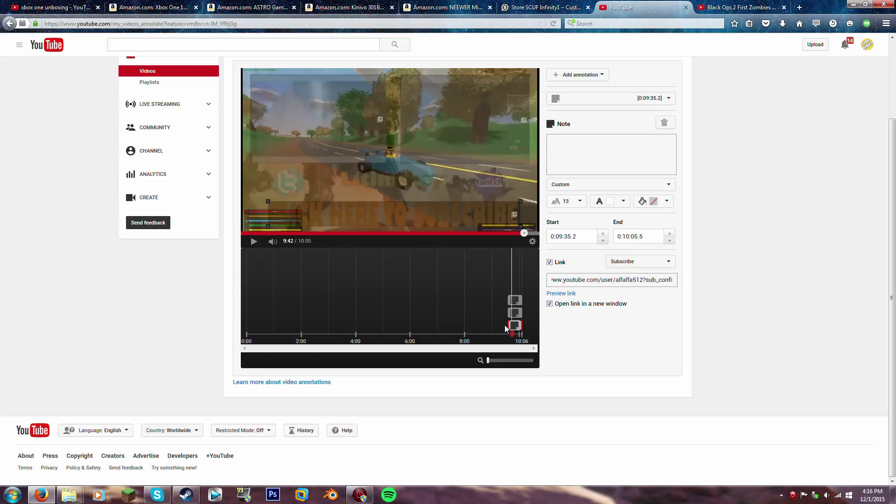
left_click(509, 314)
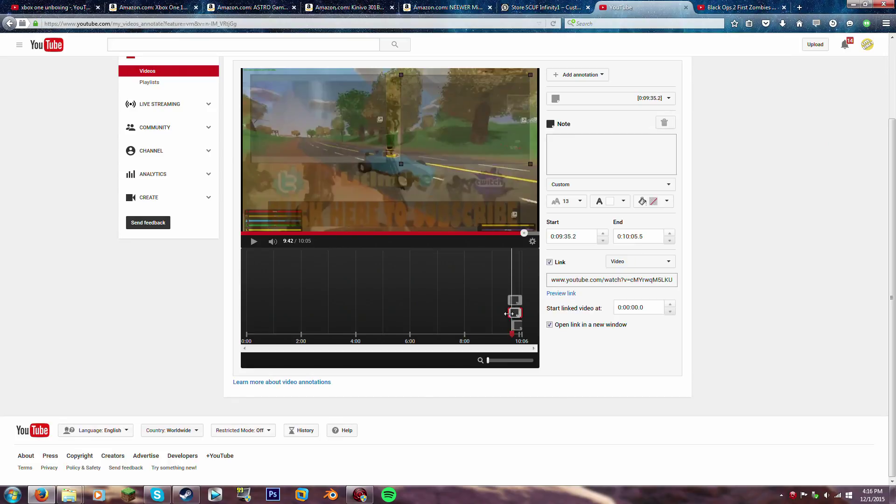
left_click_drag(508, 313, 512, 313)
left_click(510, 301)
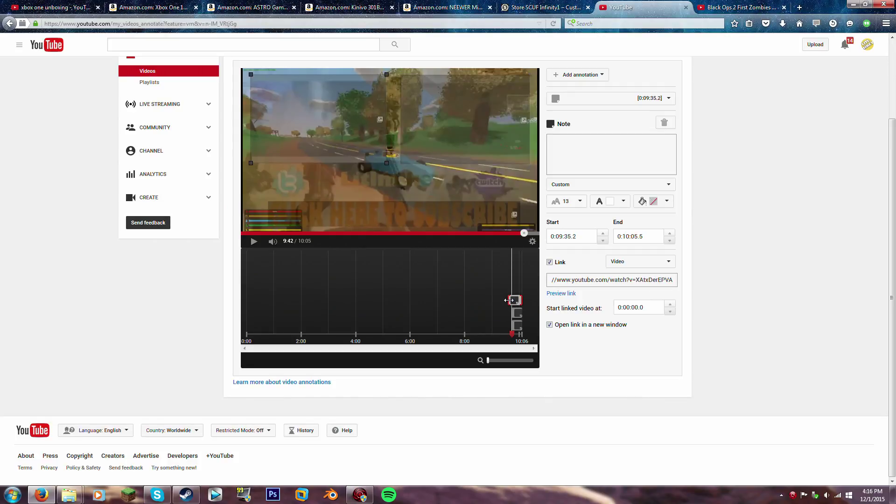
left_click_drag(507, 301, 521, 301)
left_click(521, 311)
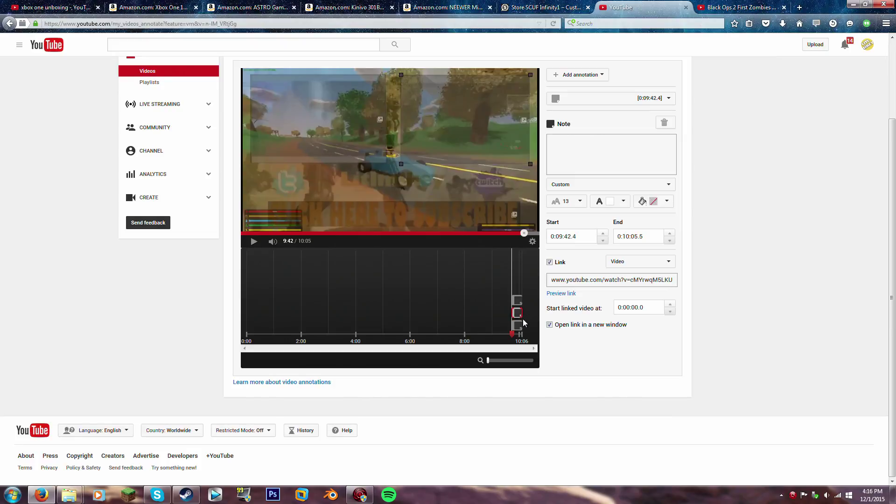
left_click(519, 325)
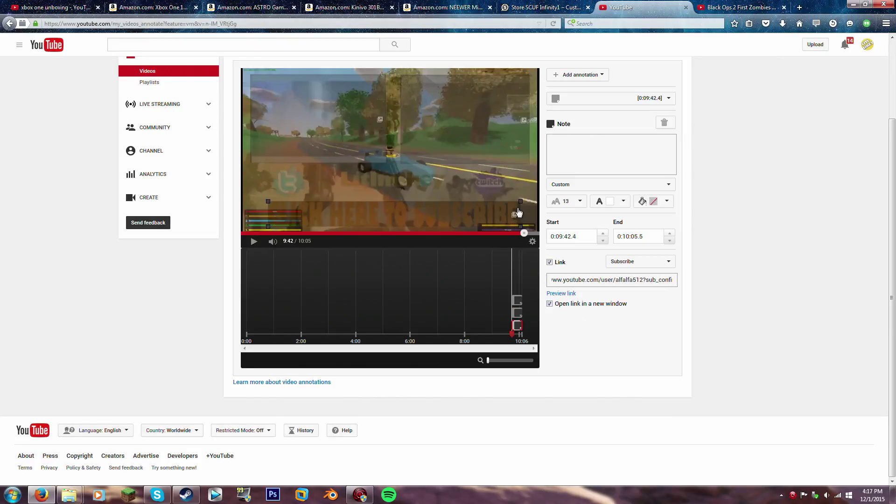
Play the video from 9:33 into the end screen to check the note timing, and apply the annotation changes
left_click(520, 233)
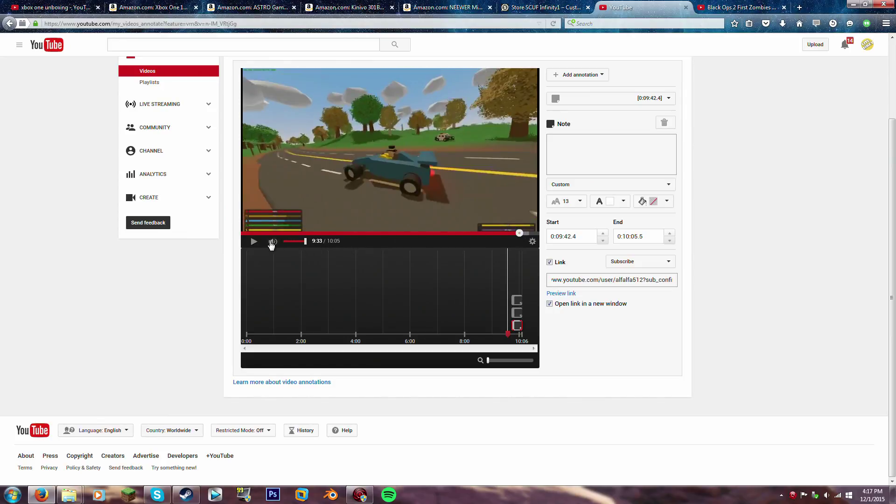
left_click(254, 241)
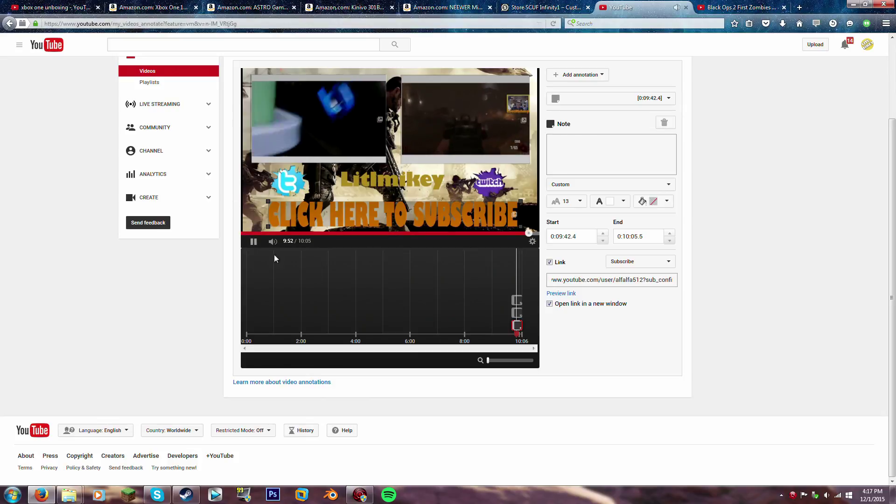
scroll(606, 164, "up", 3)
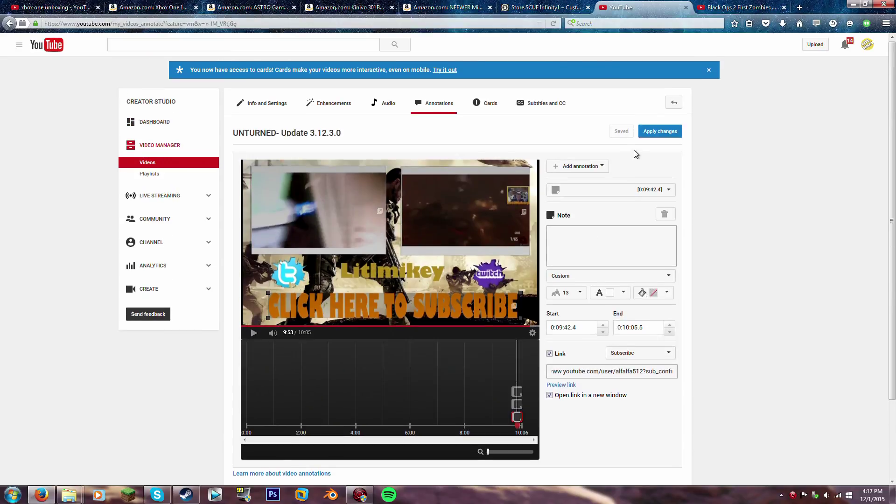
left_click(659, 132)
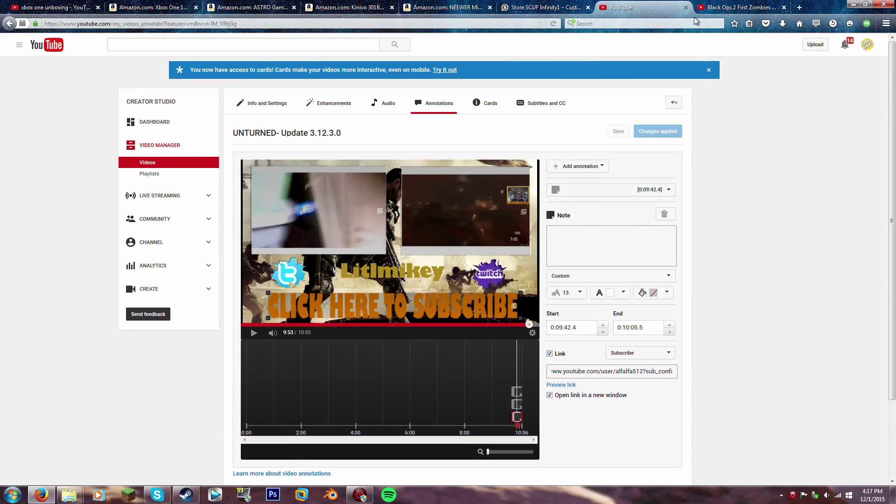
Close the "Black Ops 2 First Zombies Gameplay!" tab and open the channel page from the annotation editor
left_click(730, 8)
left_click(783, 7)
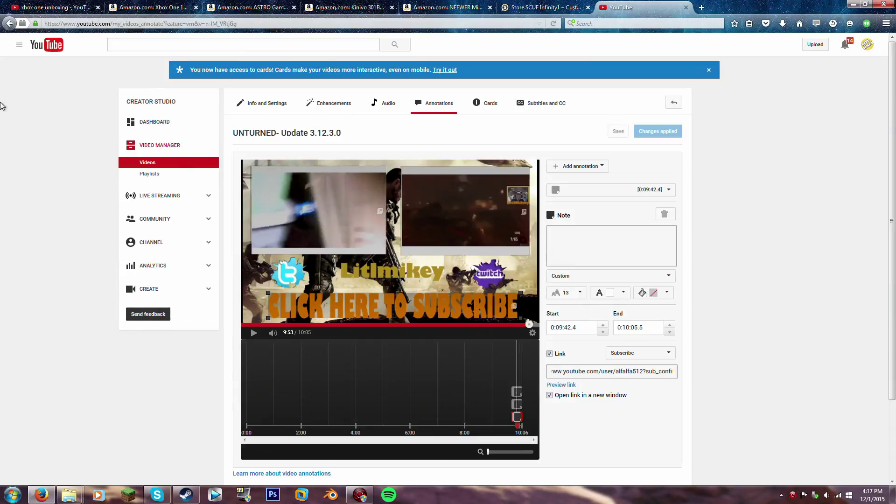
left_click(19, 45)
left_click(36, 82)
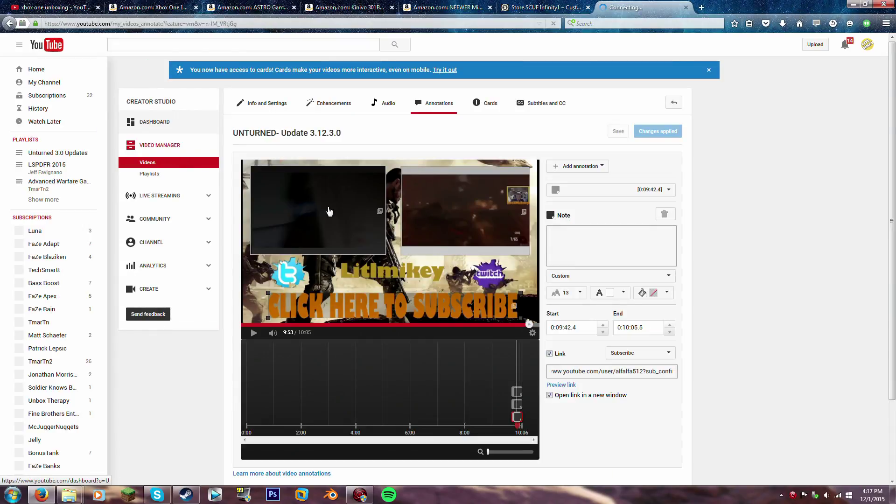